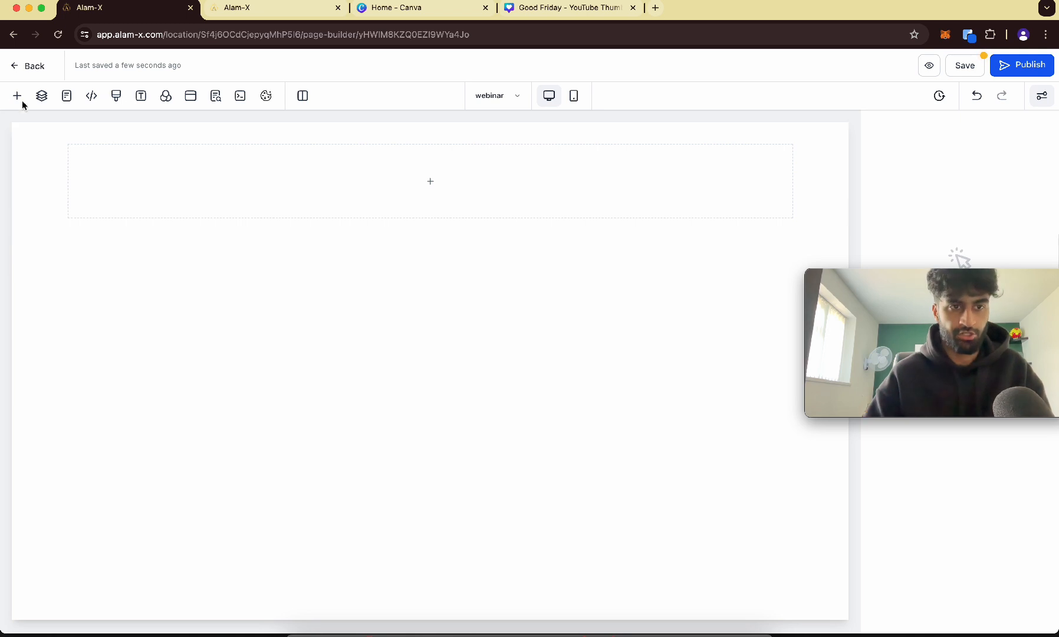
Place the global Header section at the very top of the webinar page
click(17, 96)
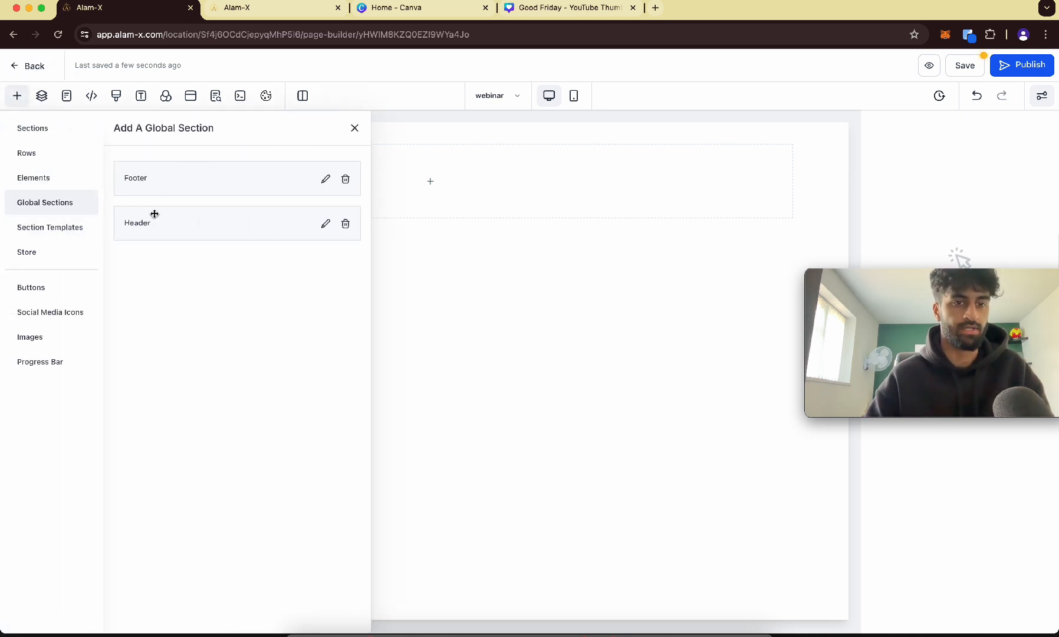
drag(154, 214, 399, 126)
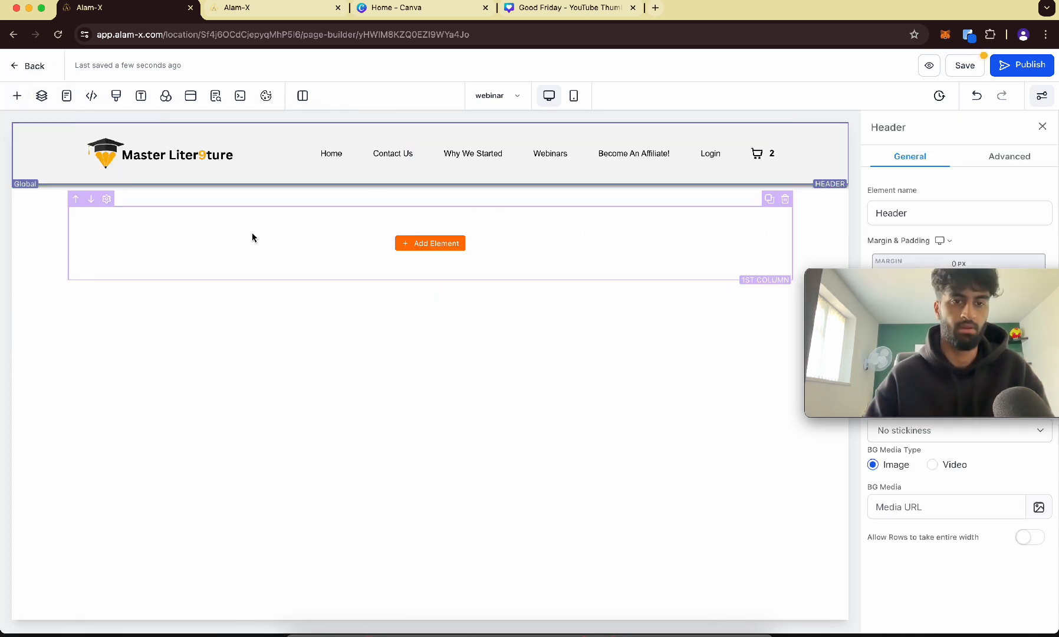
Add a Headline element to the empty column below the header and give it the text "FREE Grade 9 Only Webinar"
click(414, 242)
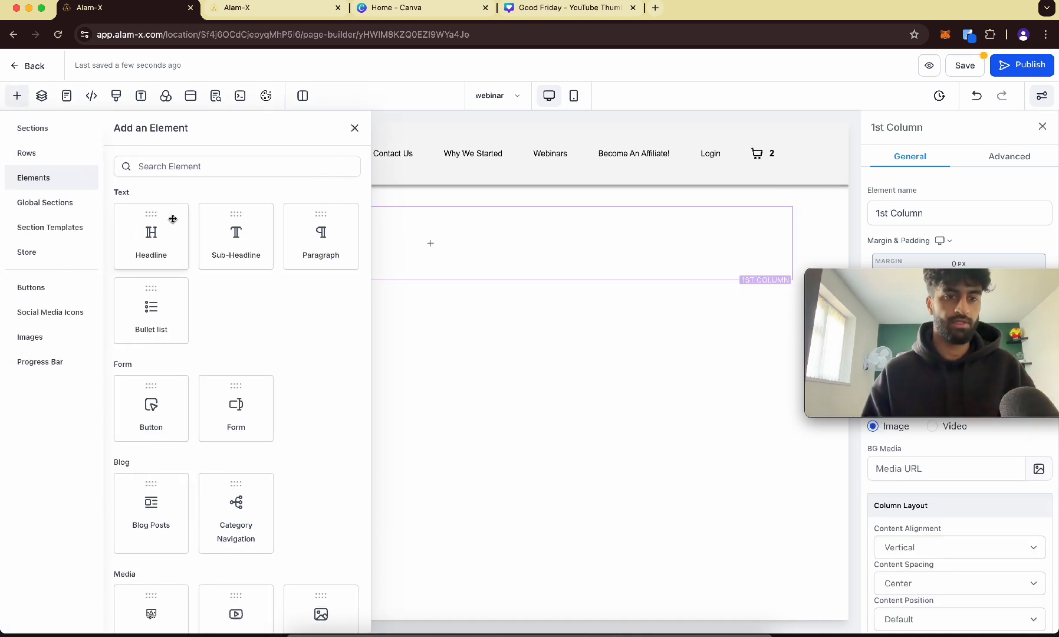
drag(173, 219, 459, 279)
click(462, 244)
double_click(461, 230)
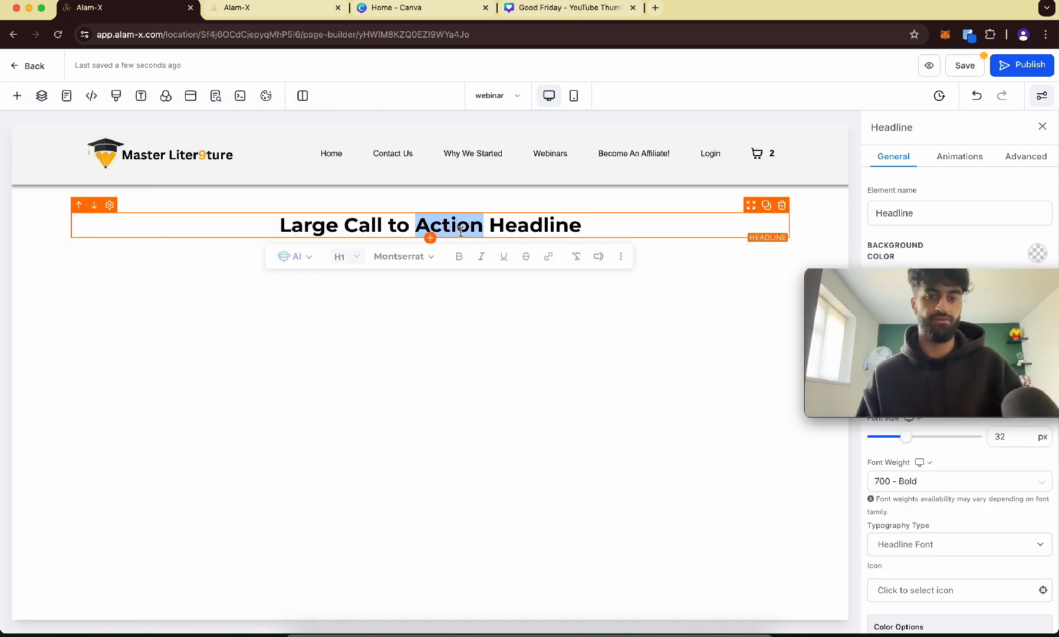
triple_click(462, 230)
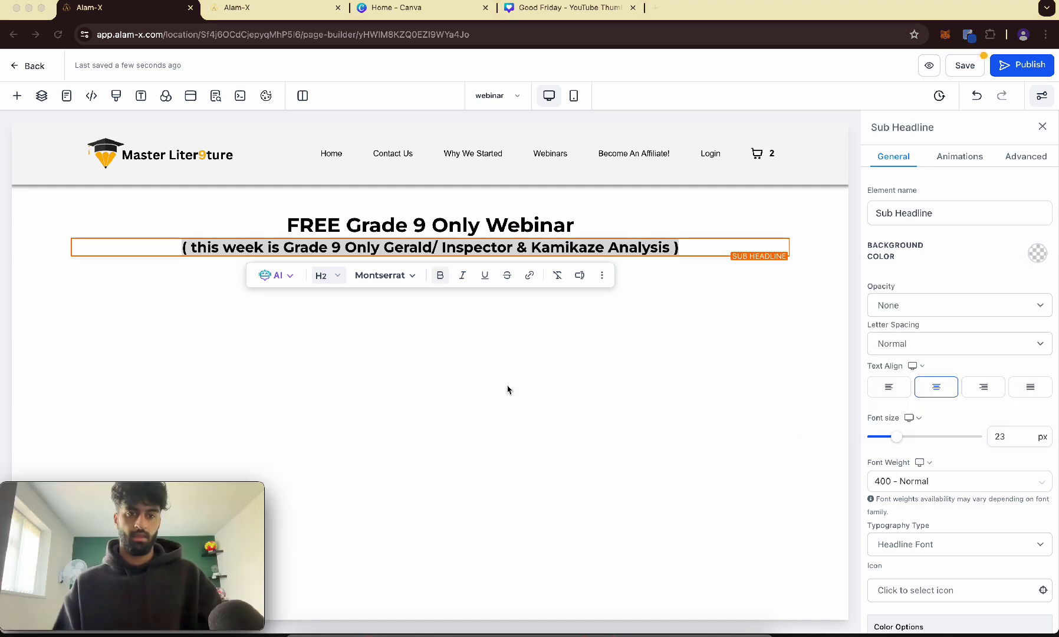
Set the font size of the sub-headline under the webinar title to 15 px
double_click(1015, 436)
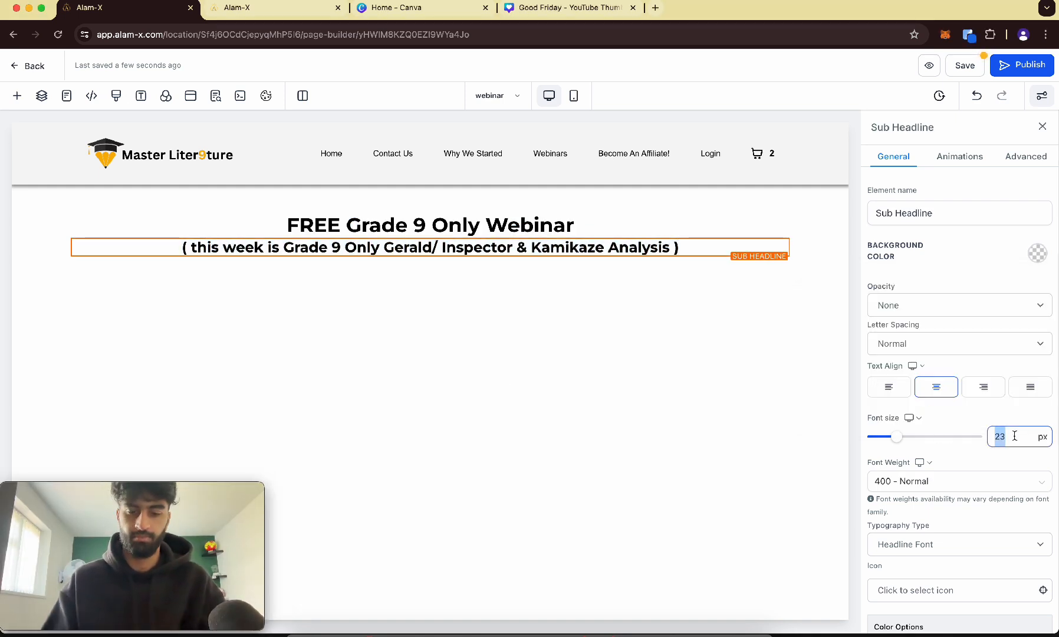
text(16)
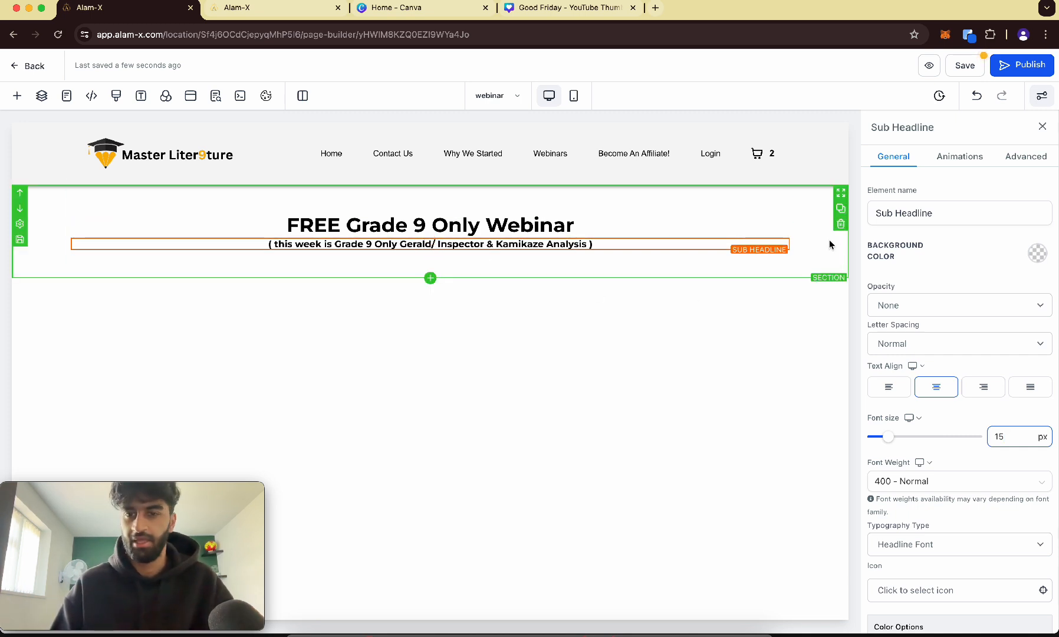
click(567, 362)
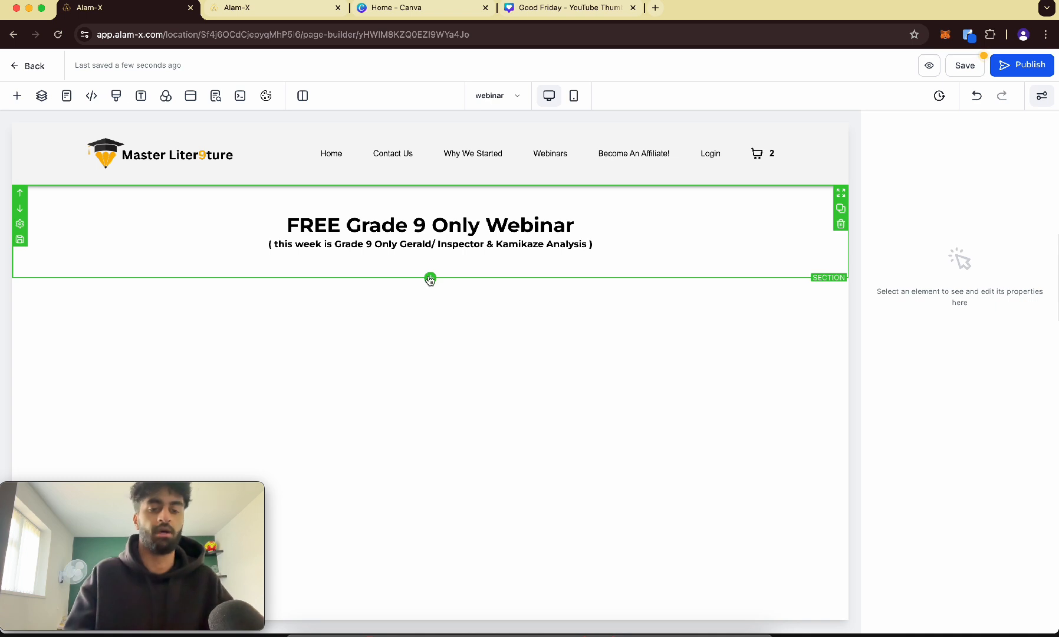
Add a full-width section below the webinar headline section and put a 1-column row in it
click(430, 278)
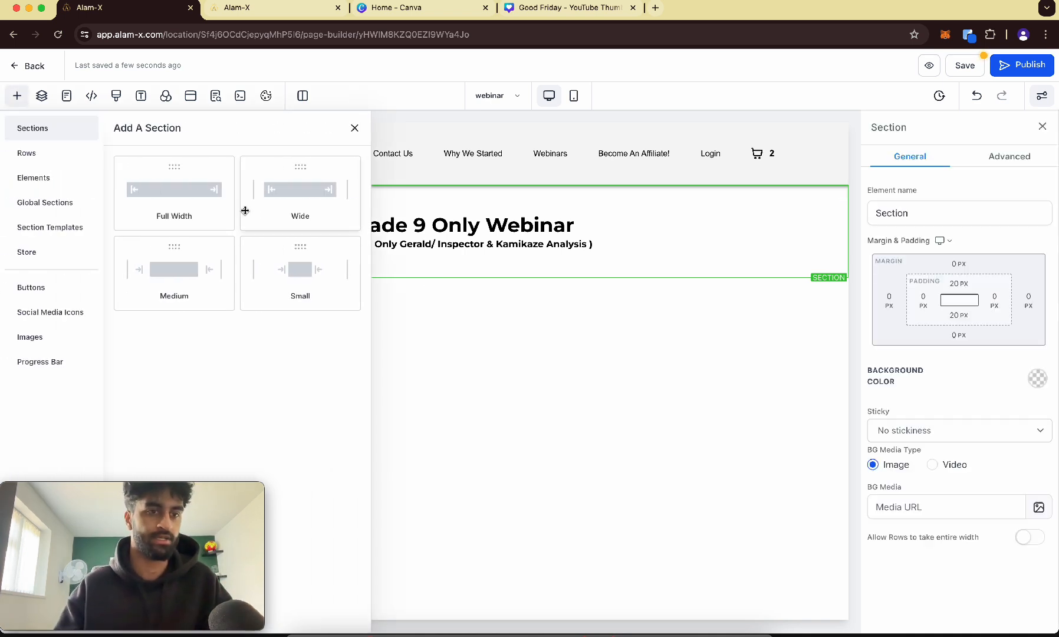
drag(209, 185, 466, 311)
click(432, 321)
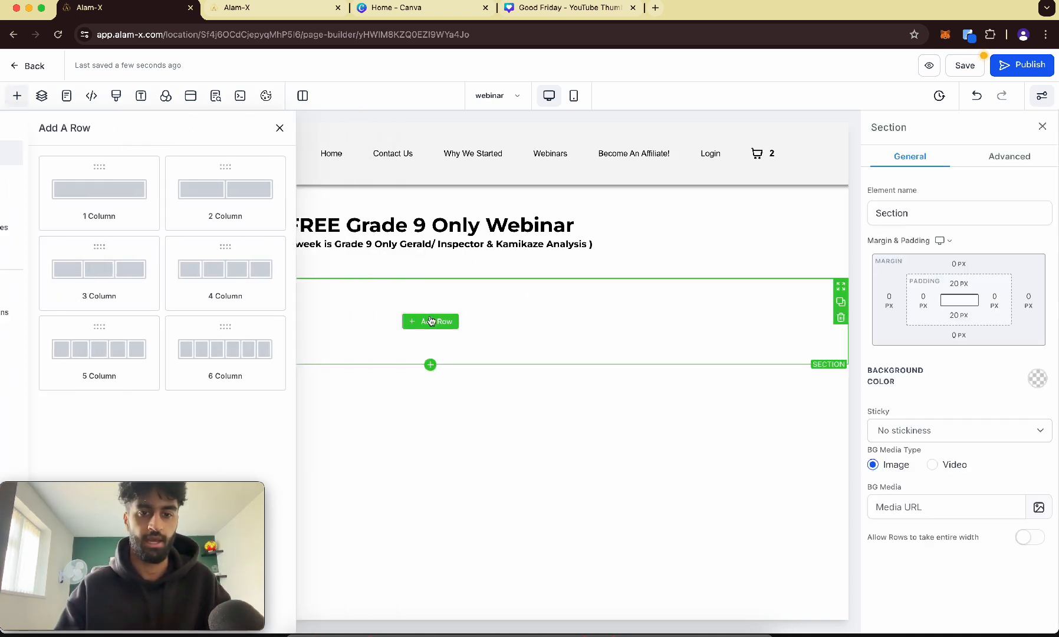
drag(170, 194, 395, 304)
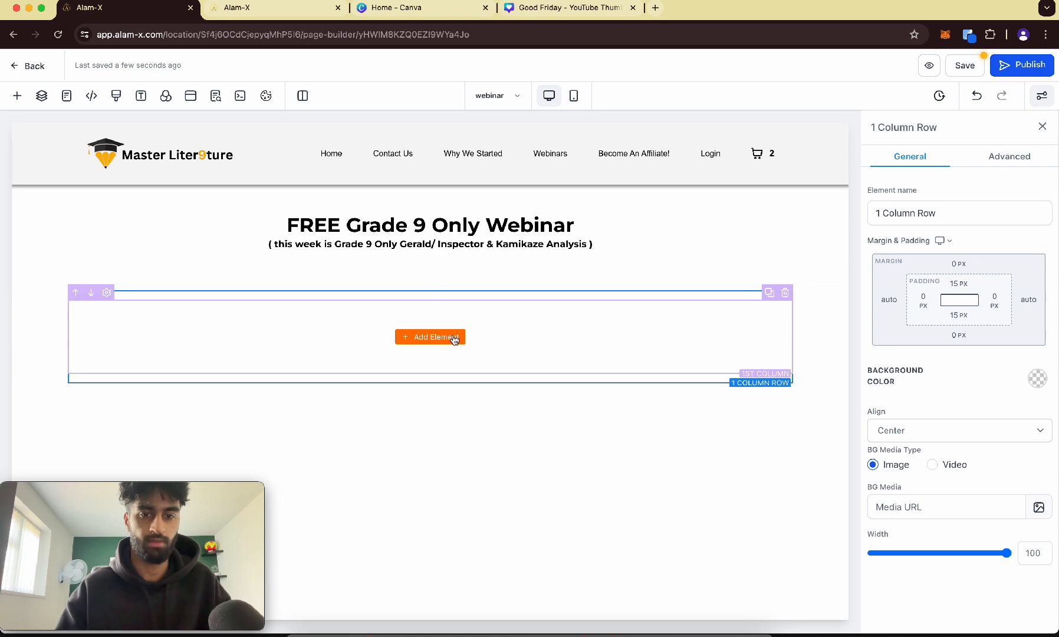
Add a Countdown element to the new one-column row
click(431, 336)
scroll(242, 343, down, 10)
scroll(241, 343, up, 3)
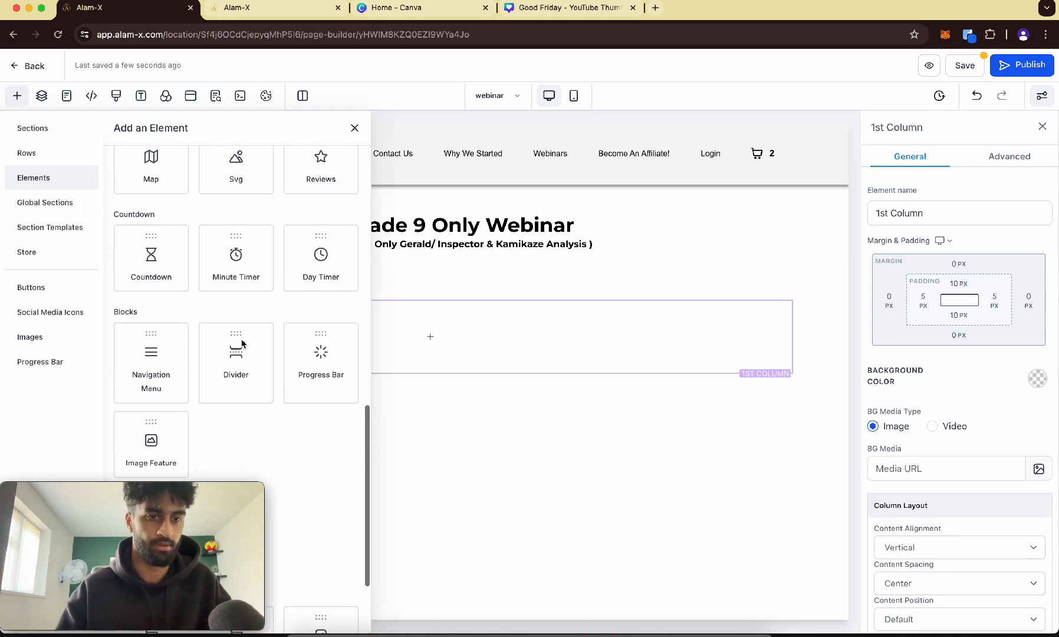
click(152, 253)
Set the countdown's end date to 2024-07-14 and its end time to 7 PM
scroll(1031, 379, down, 4)
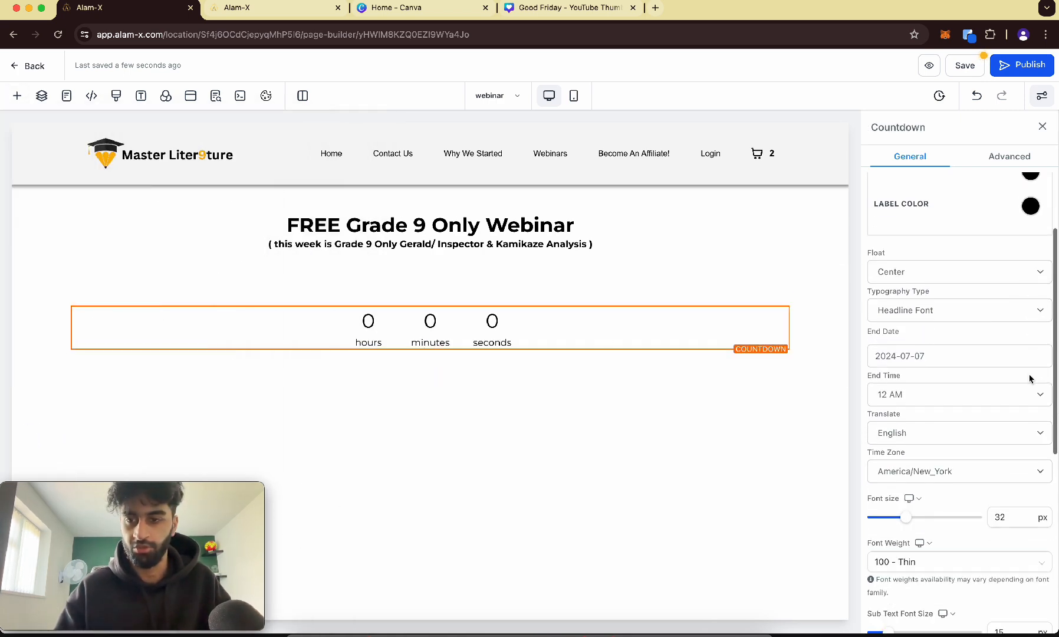
scroll(956, 334, up, 5)
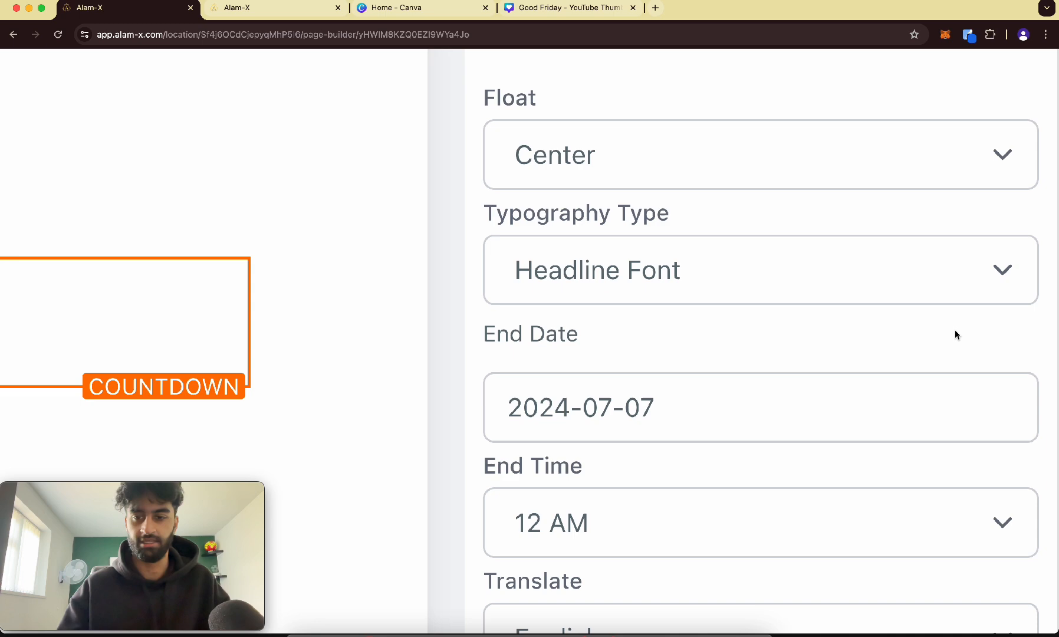
click(873, 398)
scroll(855, 396, down, 5)
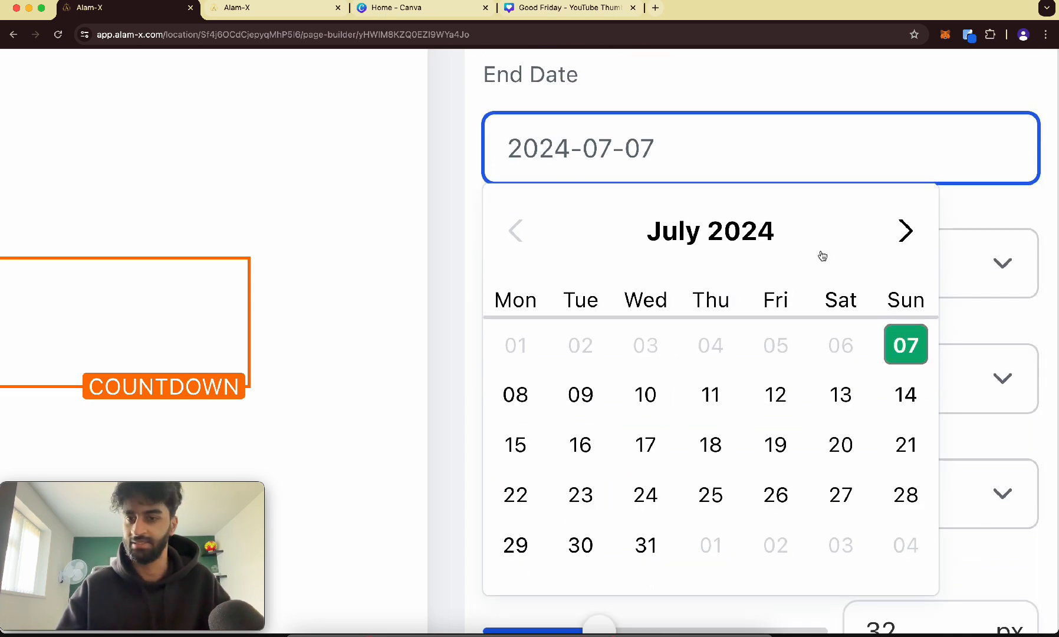
click(899, 405)
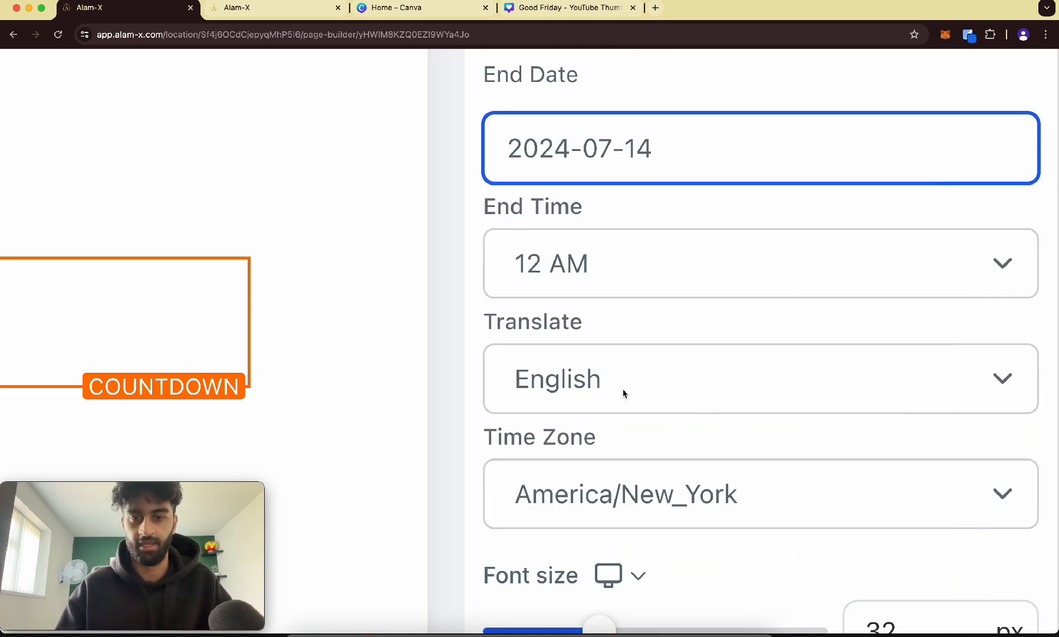
click(609, 265)
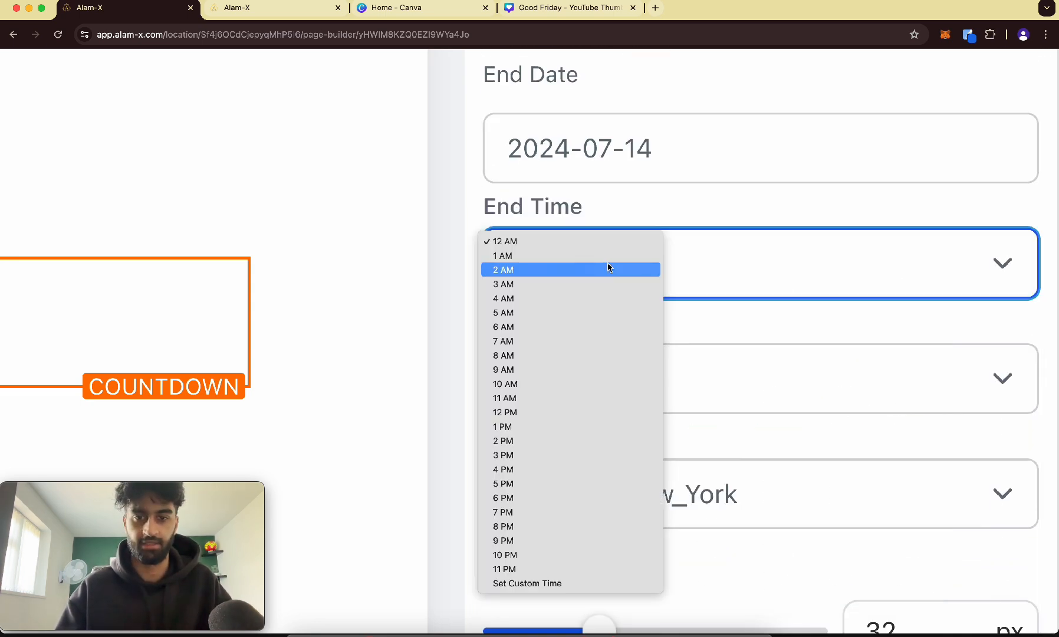
click(594, 509)
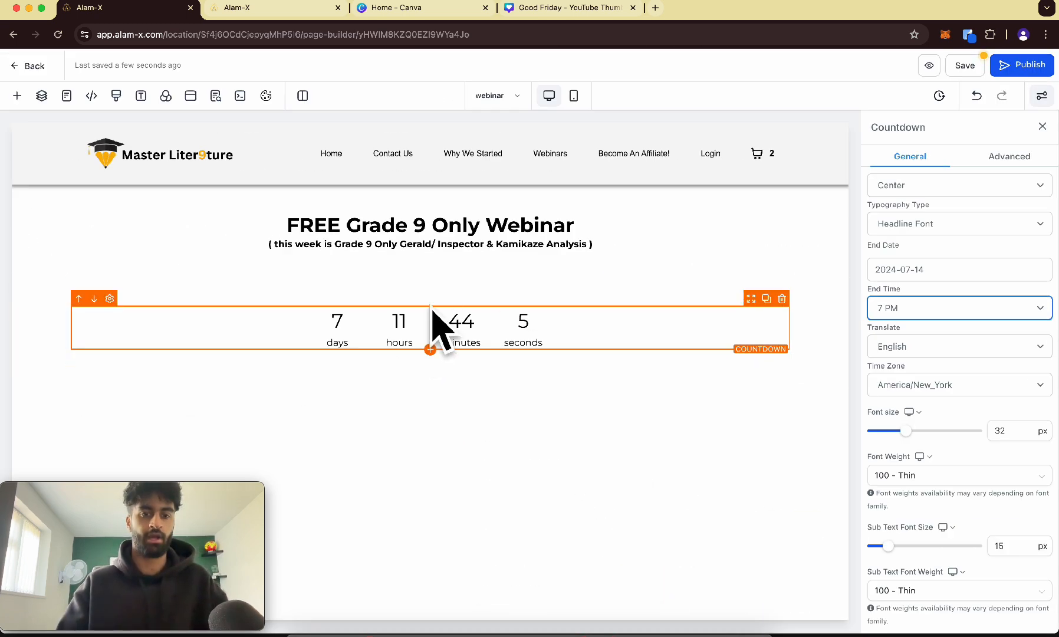
Set the background color of the section holding the countdown to black
click(29, 298)
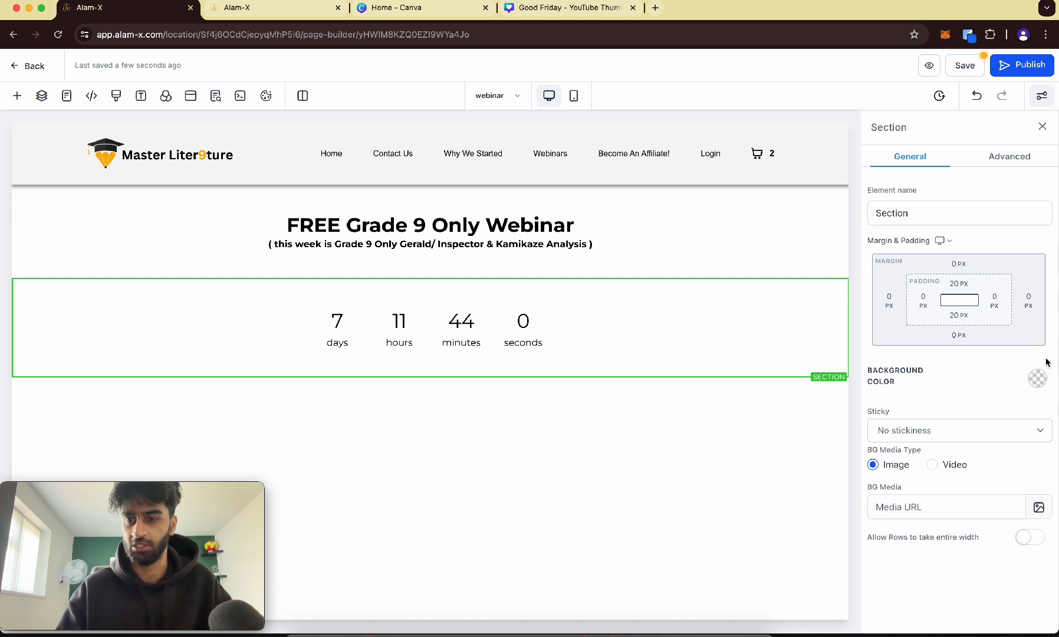
click(1040, 379)
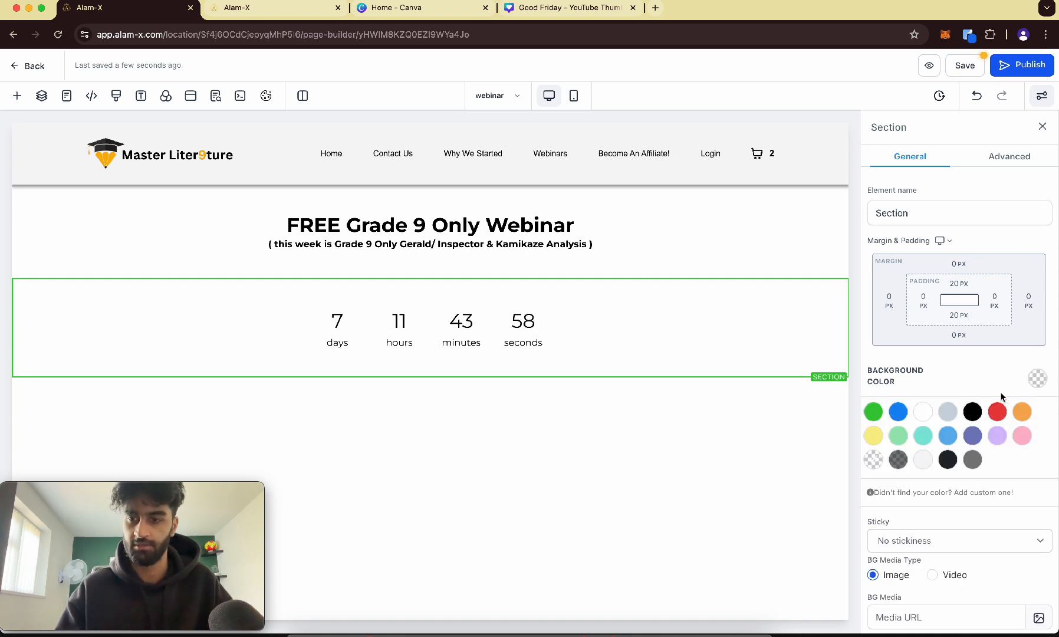
click(973, 412)
Set both the number color and the label color of the countdown to white
click(449, 327)
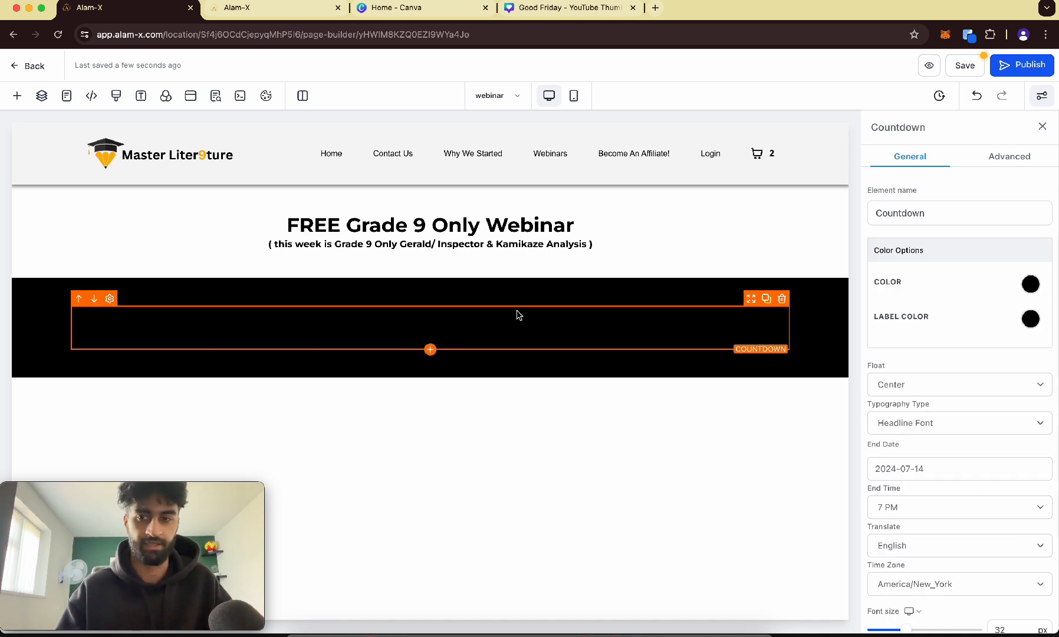
click(1025, 285)
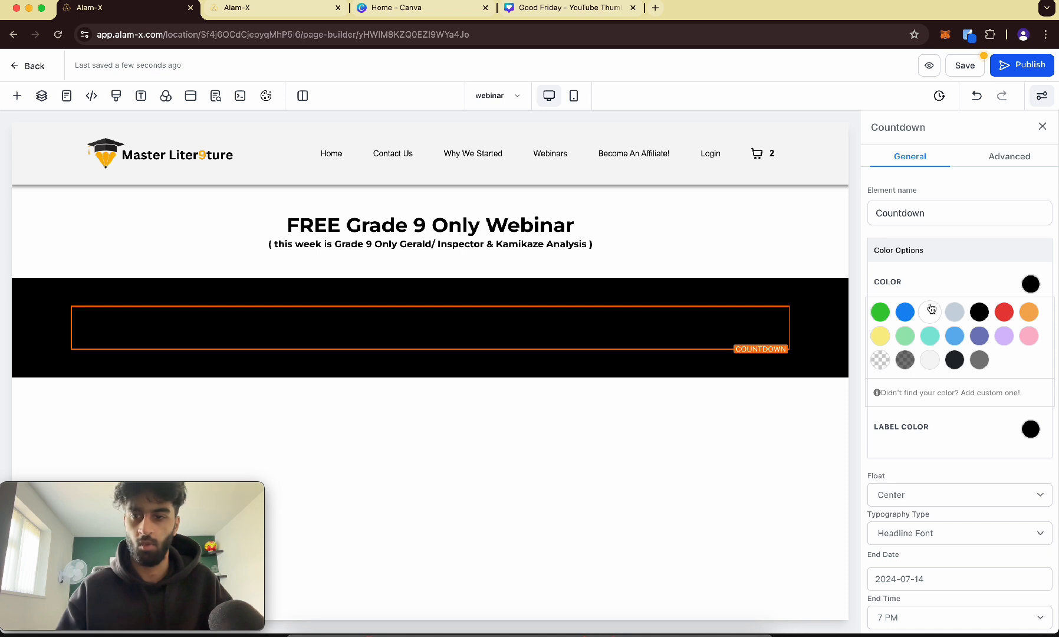
click(1029, 427)
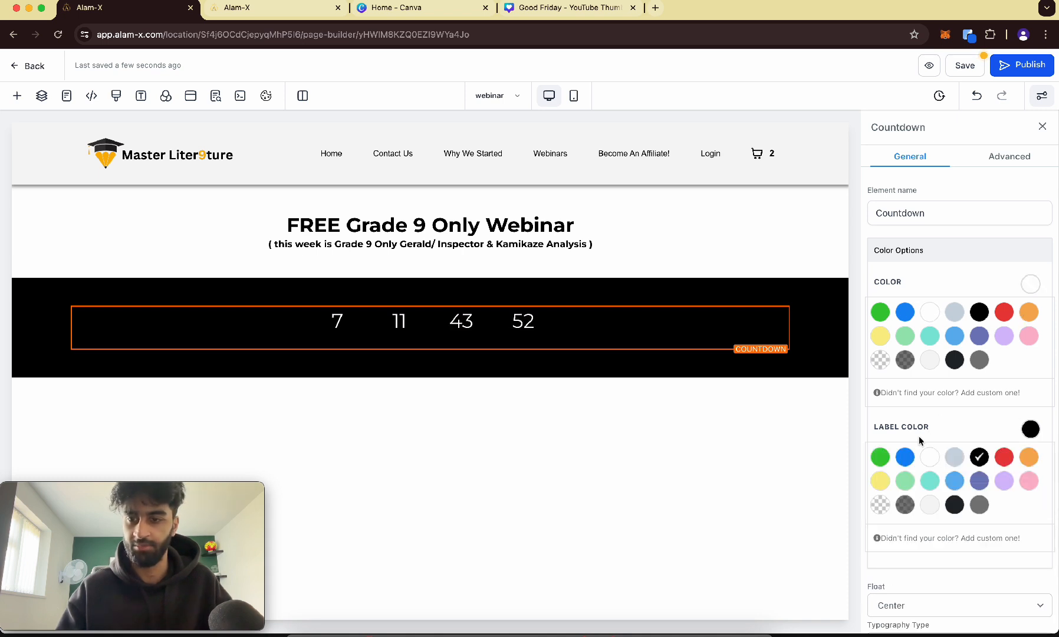
click(493, 361)
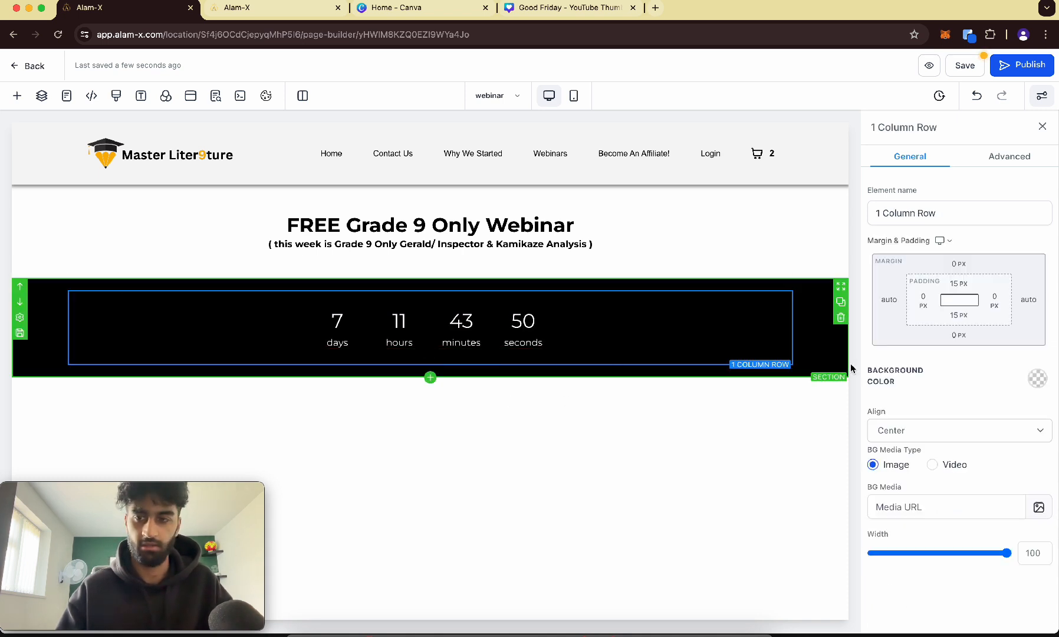
Reduce the top and bottom padding of the black countdown section to 0 px
click(806, 354)
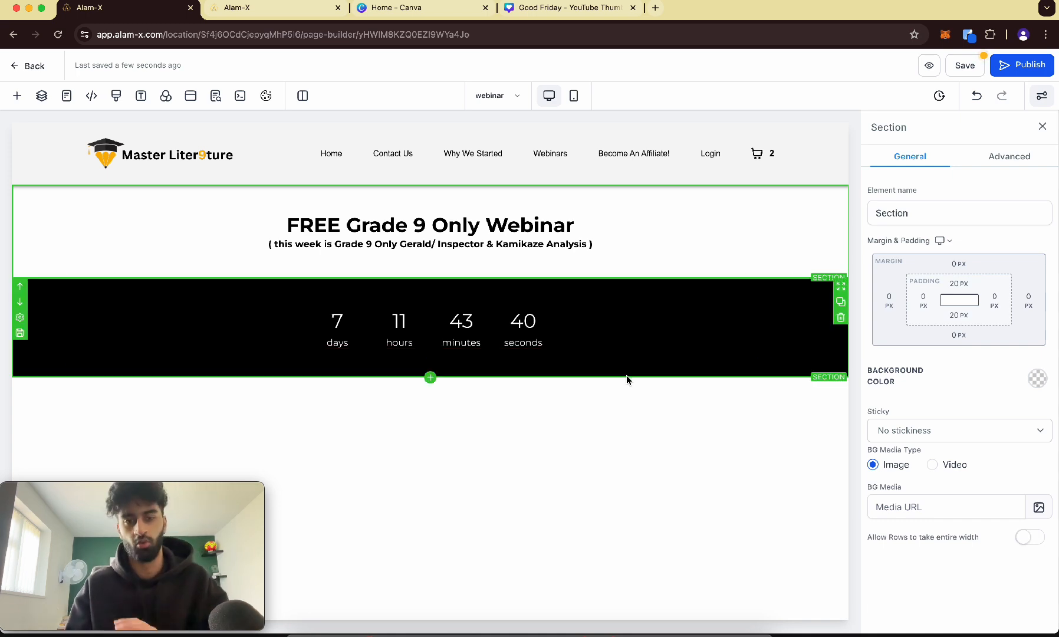
click(723, 287)
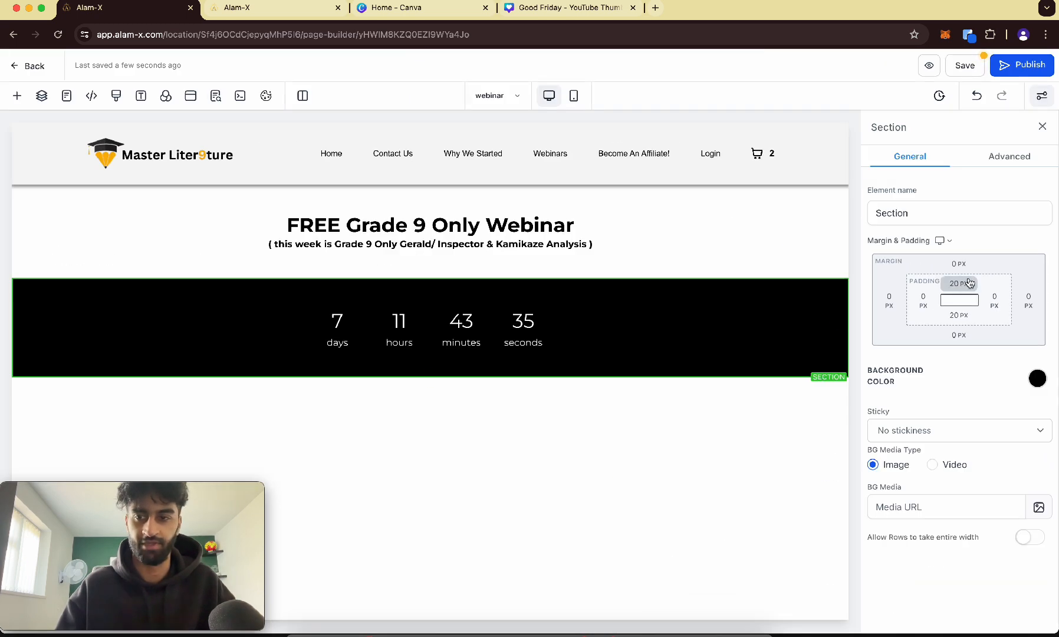
click(970, 283)
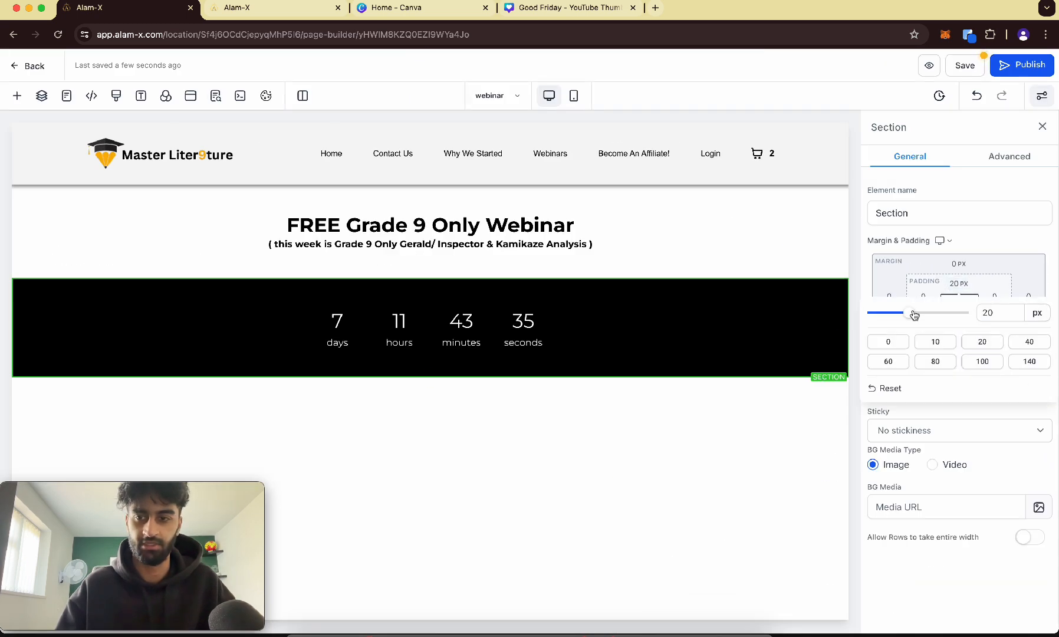
drag(911, 312, 878, 312)
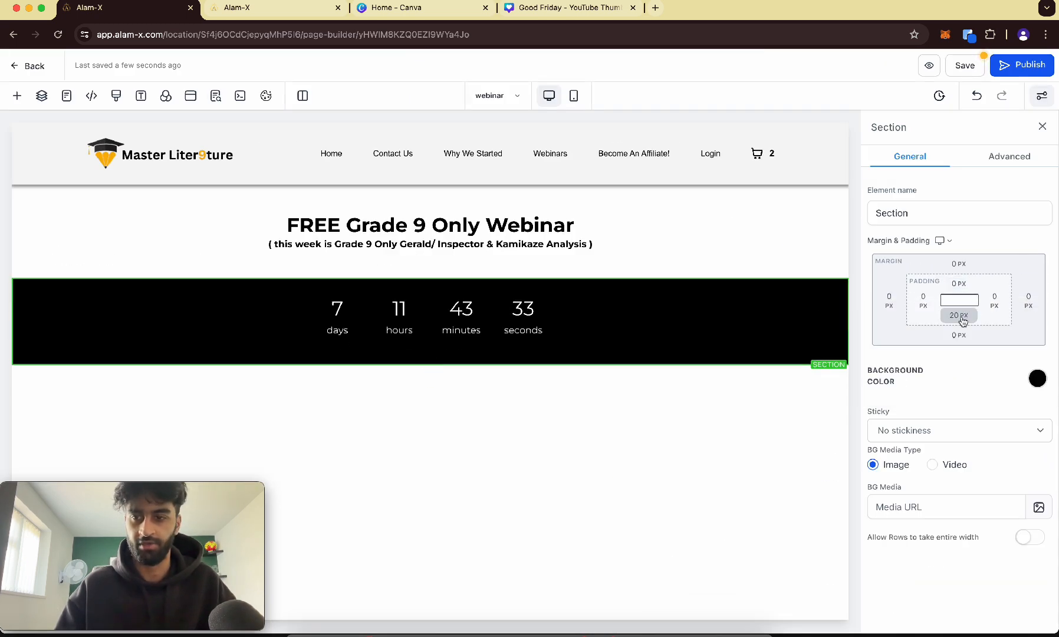
click(962, 318)
drag(912, 344, 873, 344)
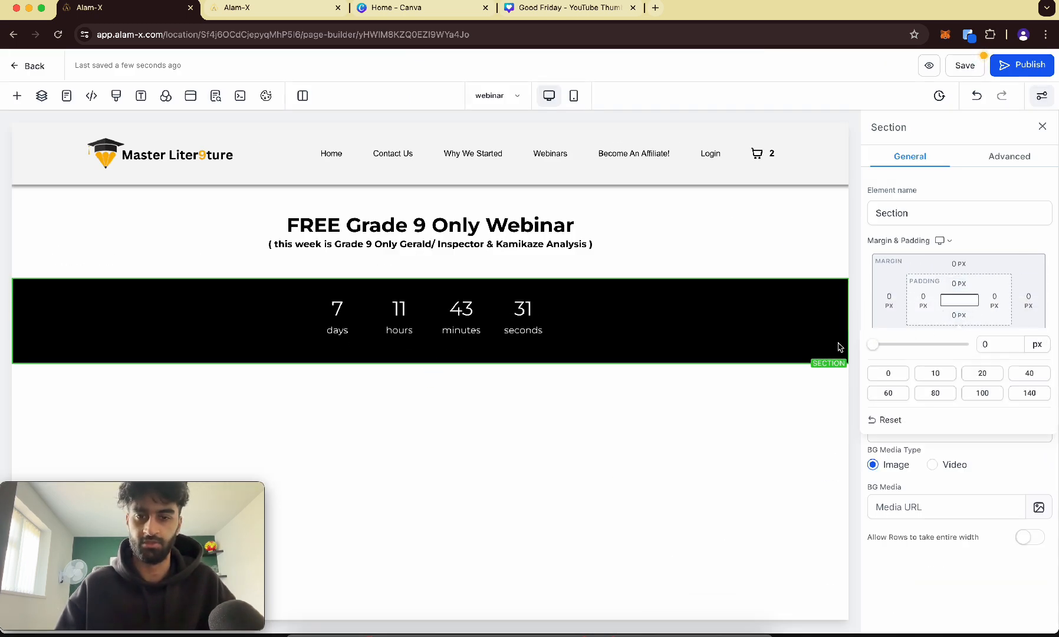
Reduce the top and bottom padding of the column containing the countdown to 0 px
click(732, 291)
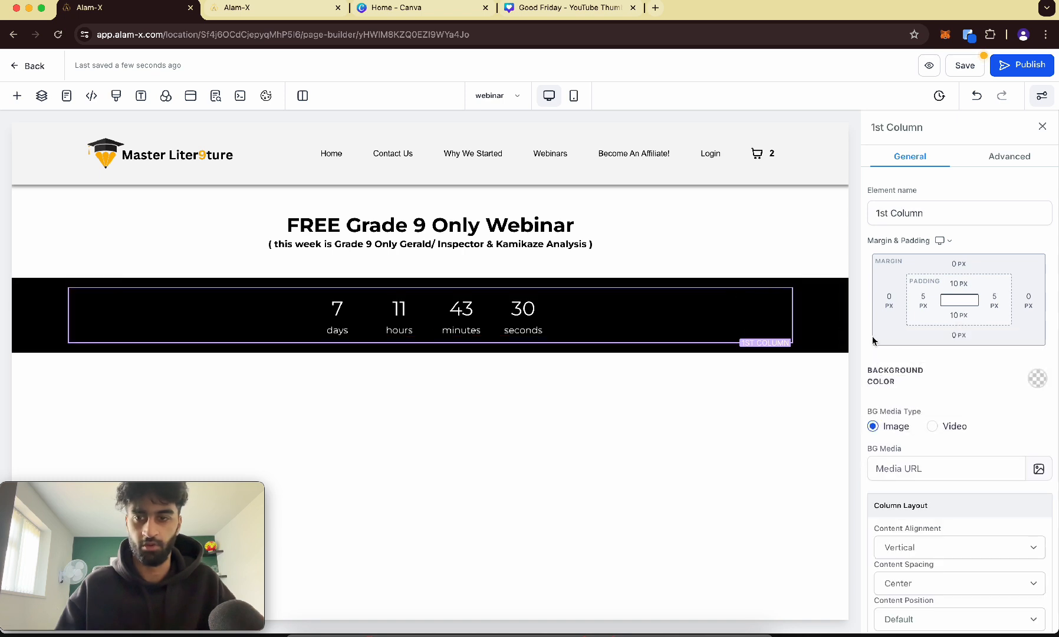
click(970, 284)
drag(912, 311, 873, 312)
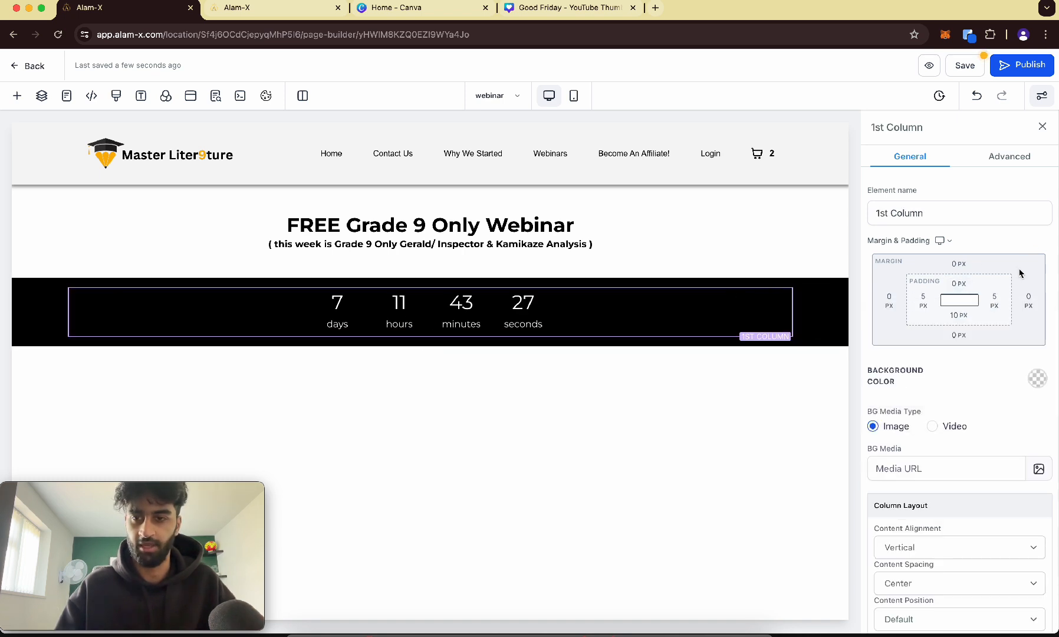
click(960, 322)
drag(885, 345, 812, 349)
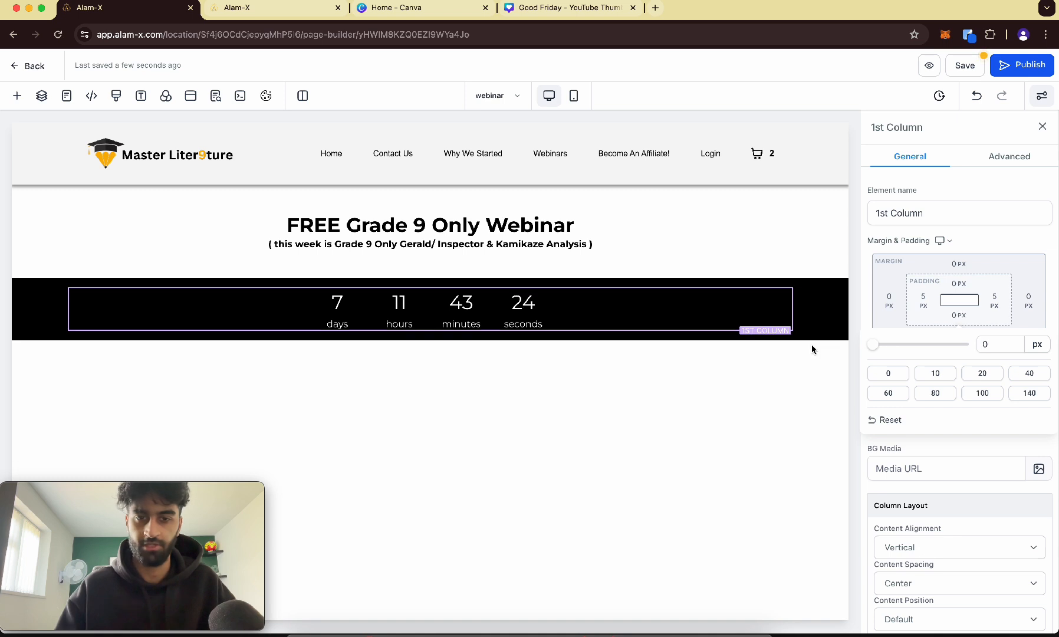
click(611, 286)
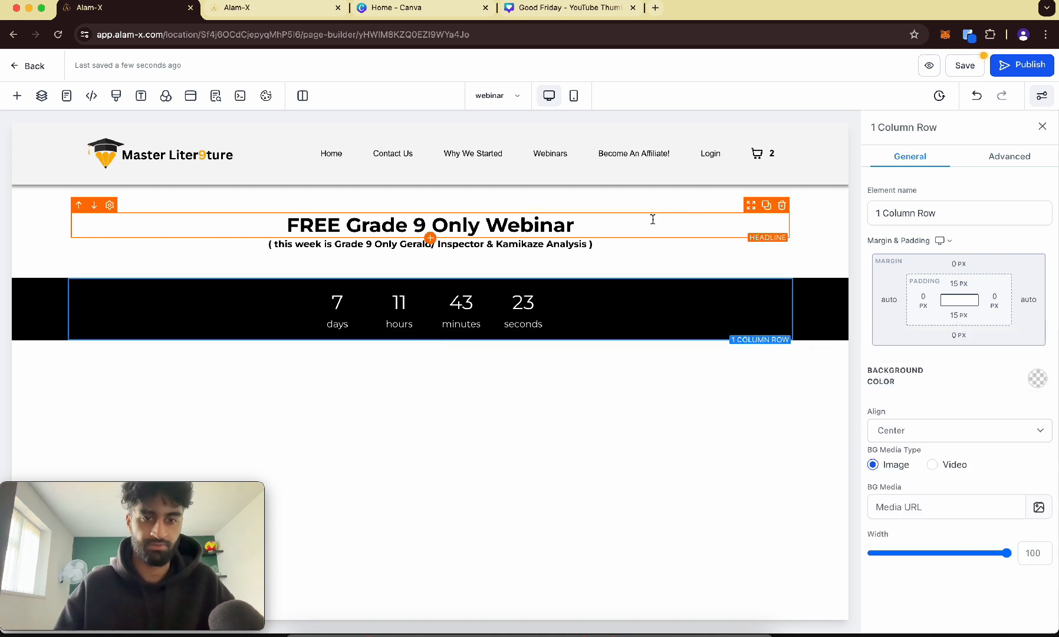
Add a Sub-Headline element above the countdown inside the black section
click(430, 329)
scroll(184, 170, up, 10)
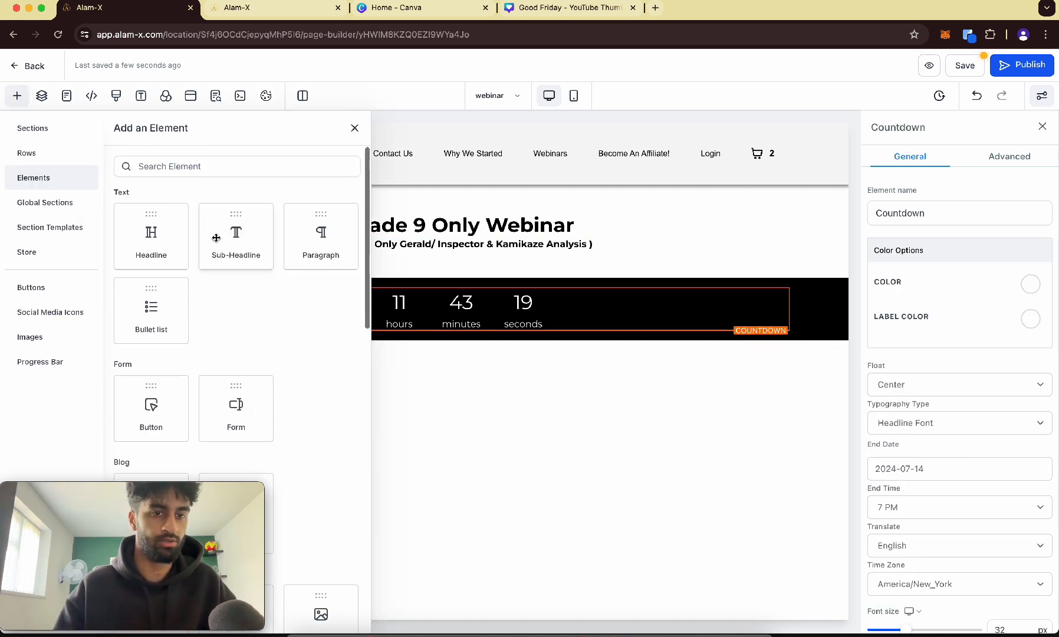
drag(215, 236, 406, 300)
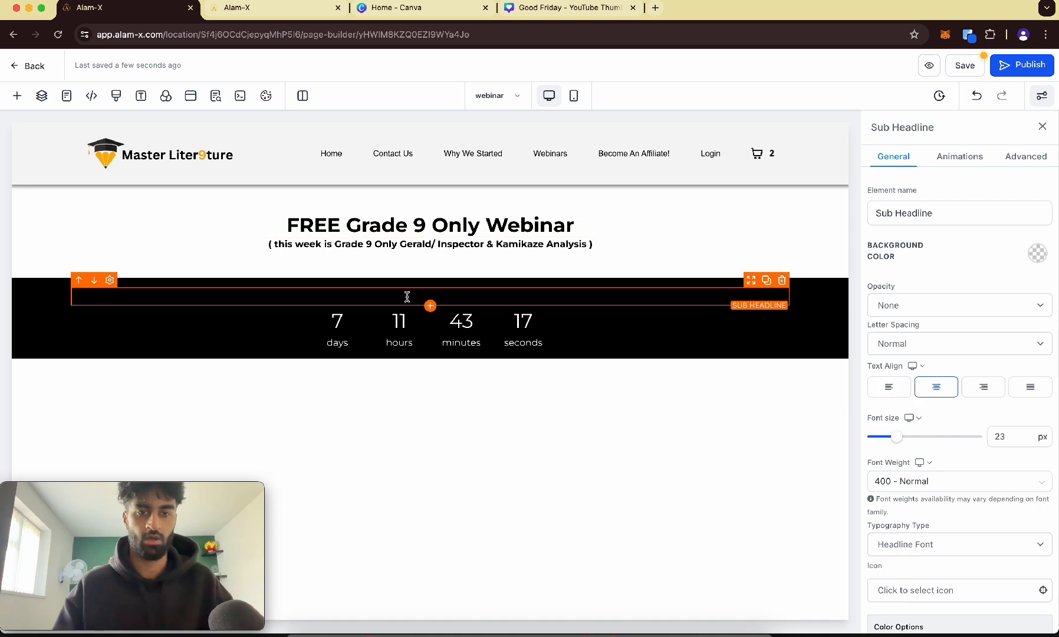
Set the sub-headline above the countdown to "Webinar starts In:" and make its text white
click(407, 297)
key(BackSpace)
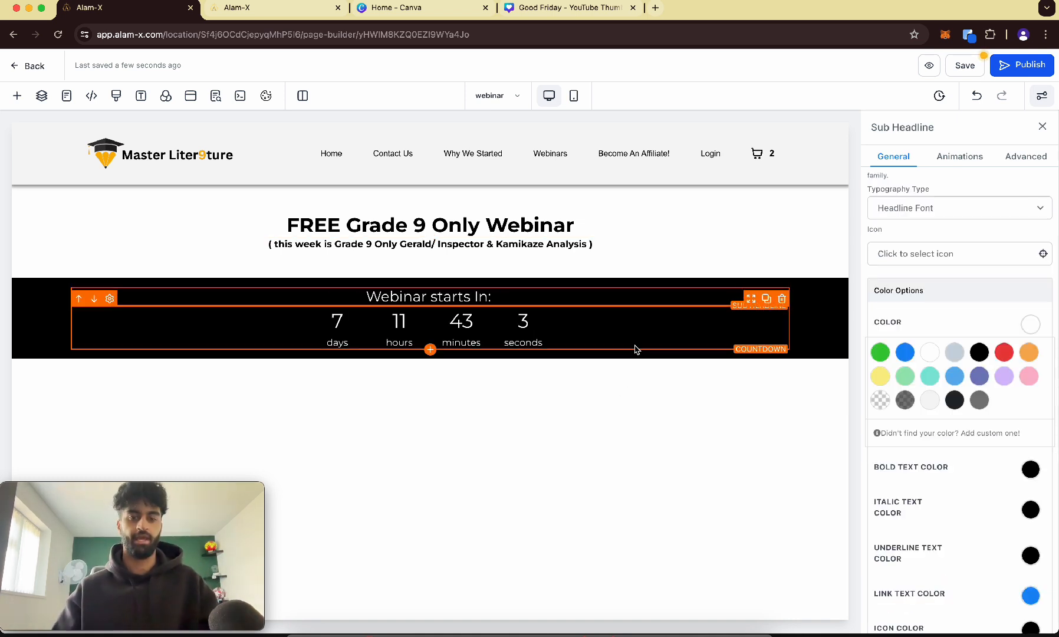
click(635, 346)
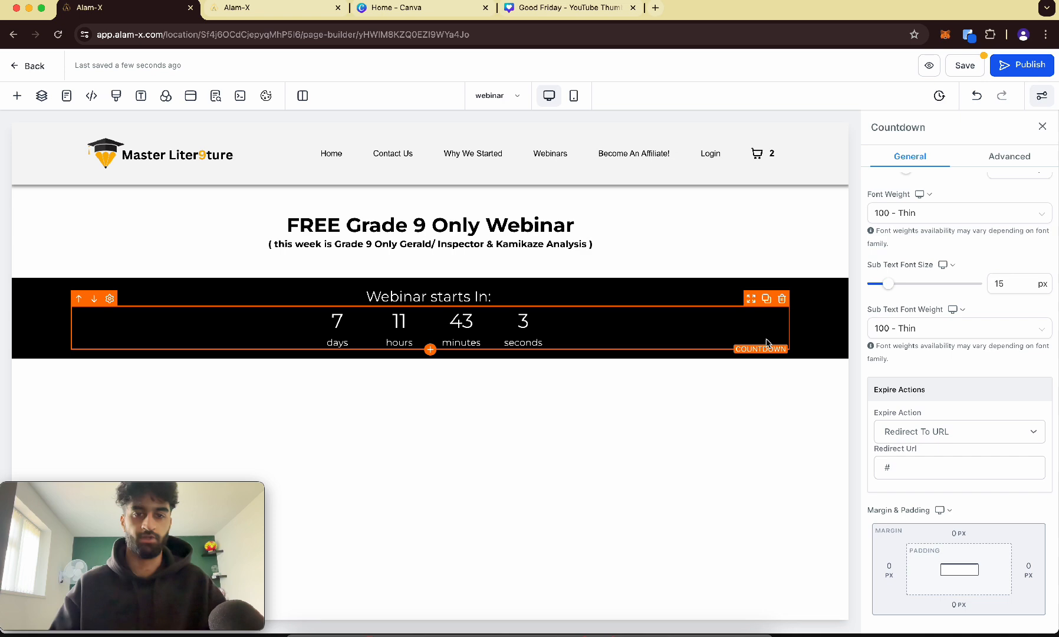
click(821, 332)
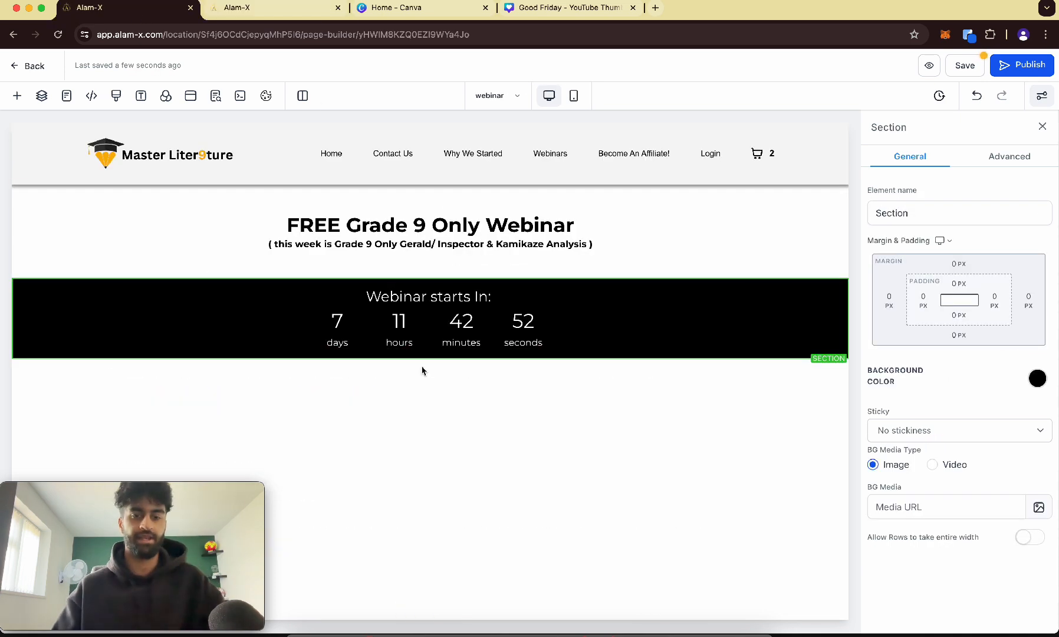
Add a full-width section below the black countdown section and place a 2-column row in it
click(17, 96)
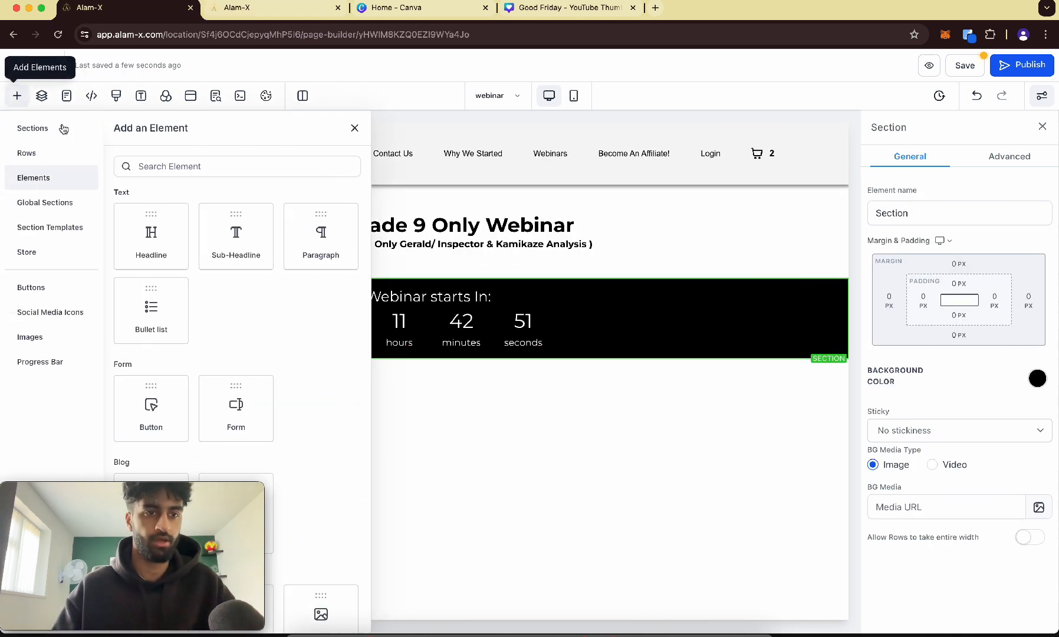
click(59, 129)
drag(152, 215, 449, 413)
click(414, 408)
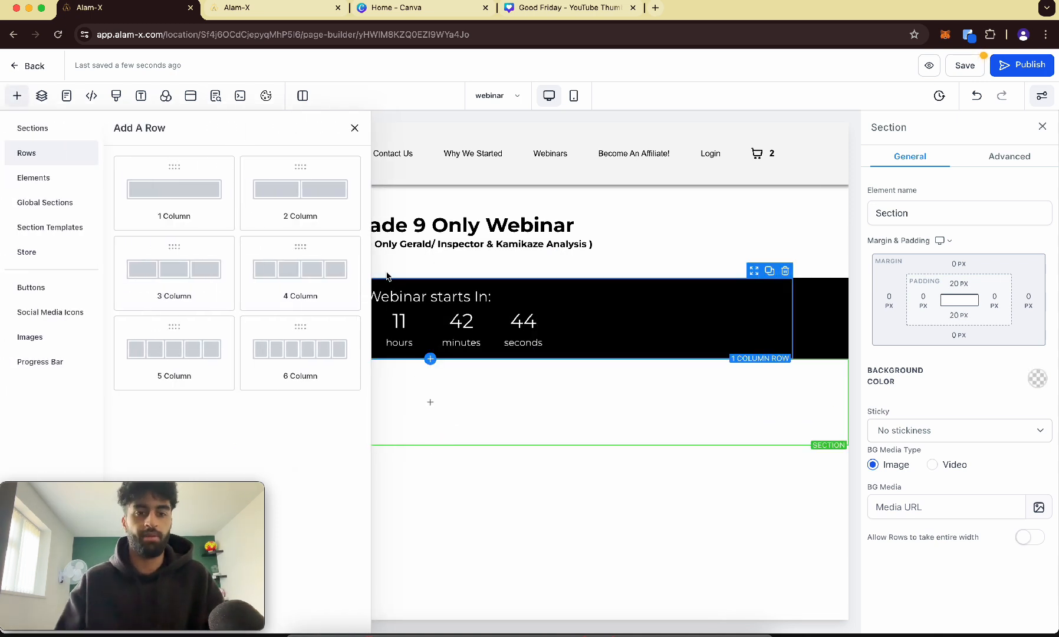
drag(269, 190, 356, 416)
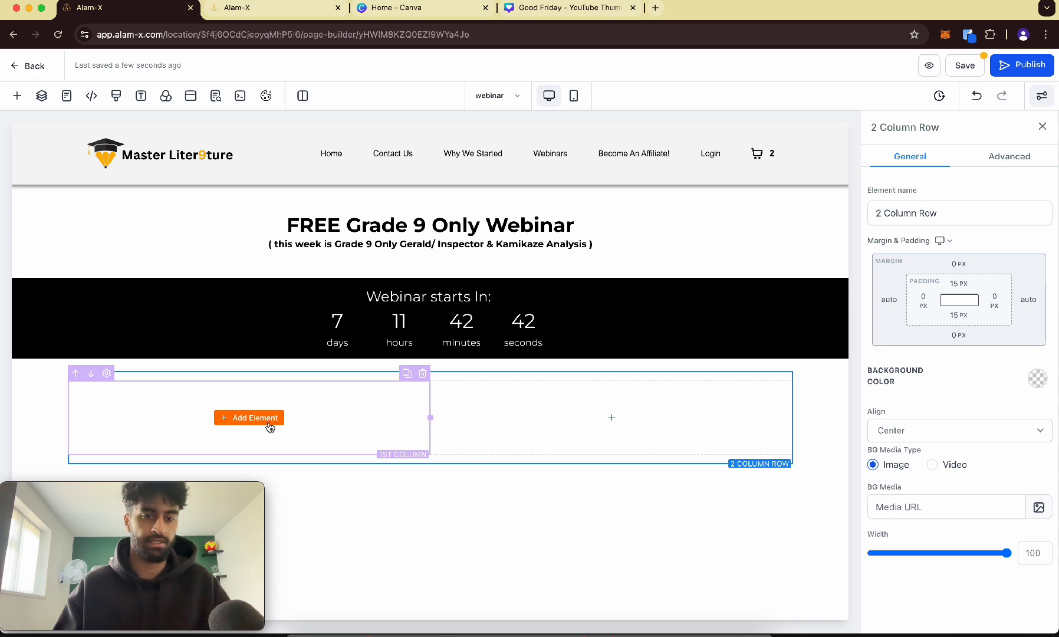
Add an Image element to the new row's first column and a Headline element to its second column
click(270, 426)
scroll(257, 362, down, 5)
click(314, 379)
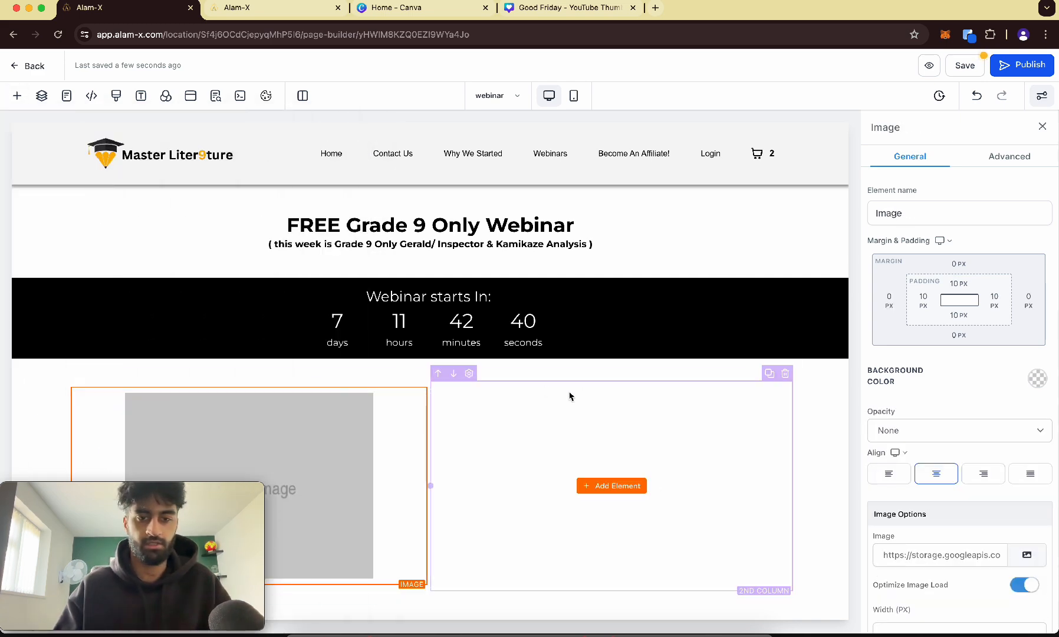
click(611, 486)
scroll(219, 236, up, 5)
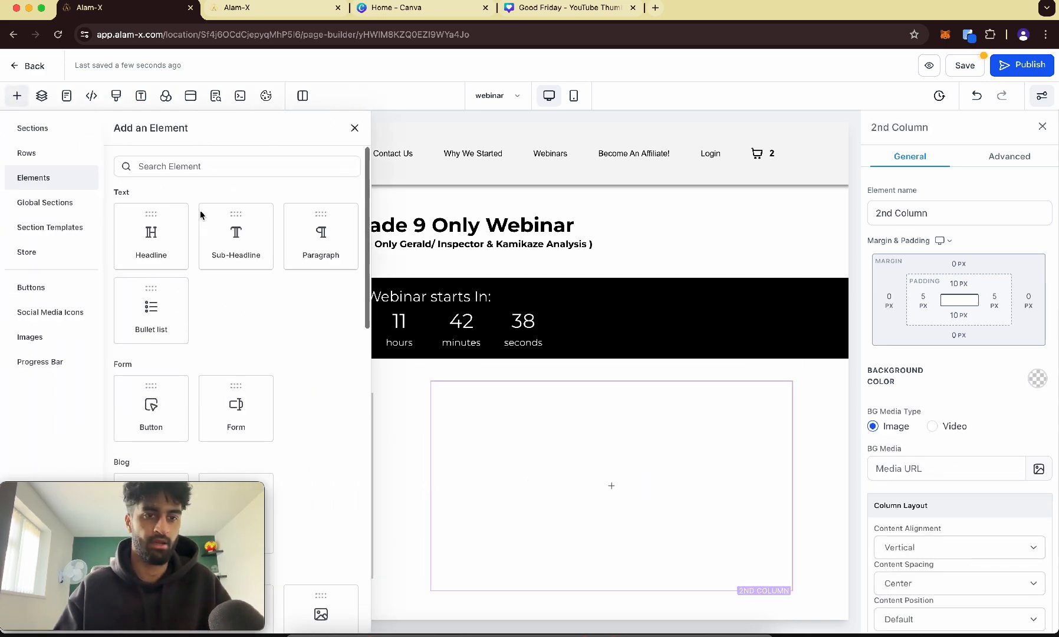
click(150, 236)
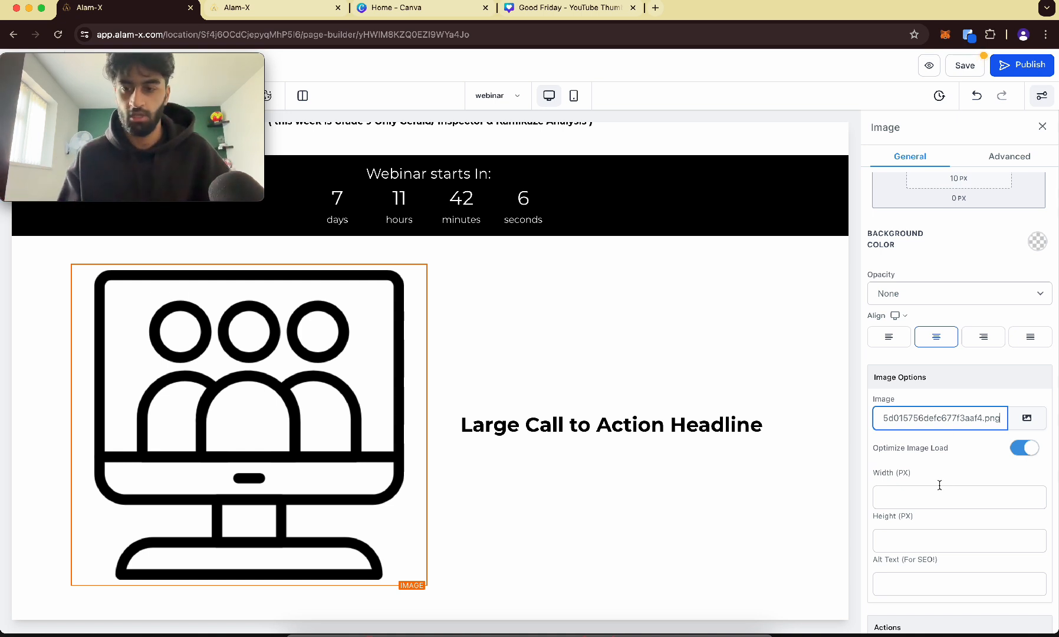
Try widths of 200 px and 100 px on the webinar icon image, settling on 150 px
click(919, 492)
text(200)
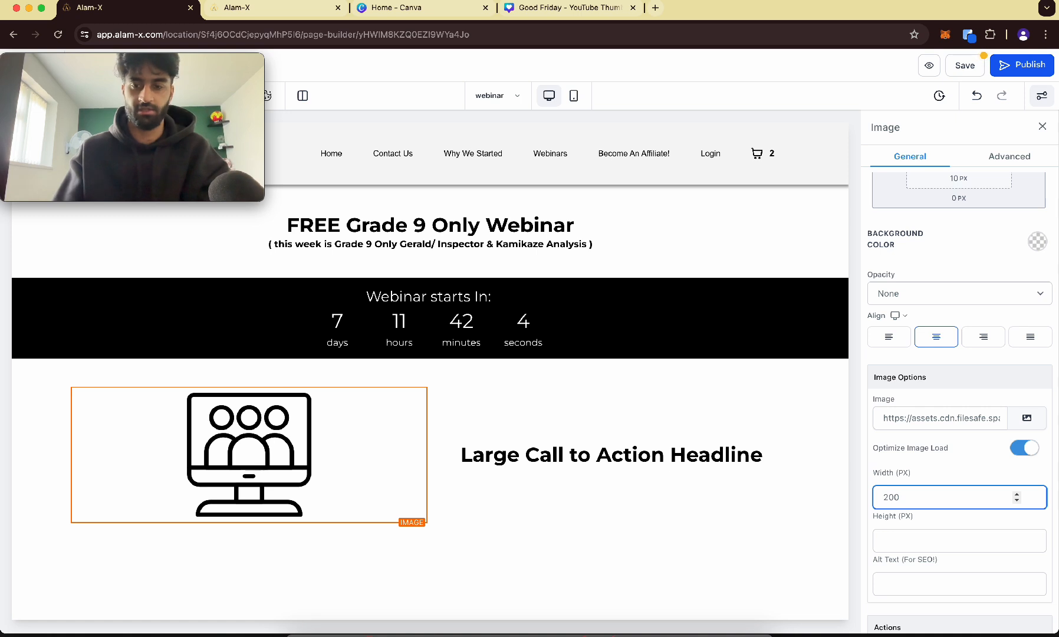
key(BackSpace)
key(BackSpace)
key(BackSpace)
text(100)
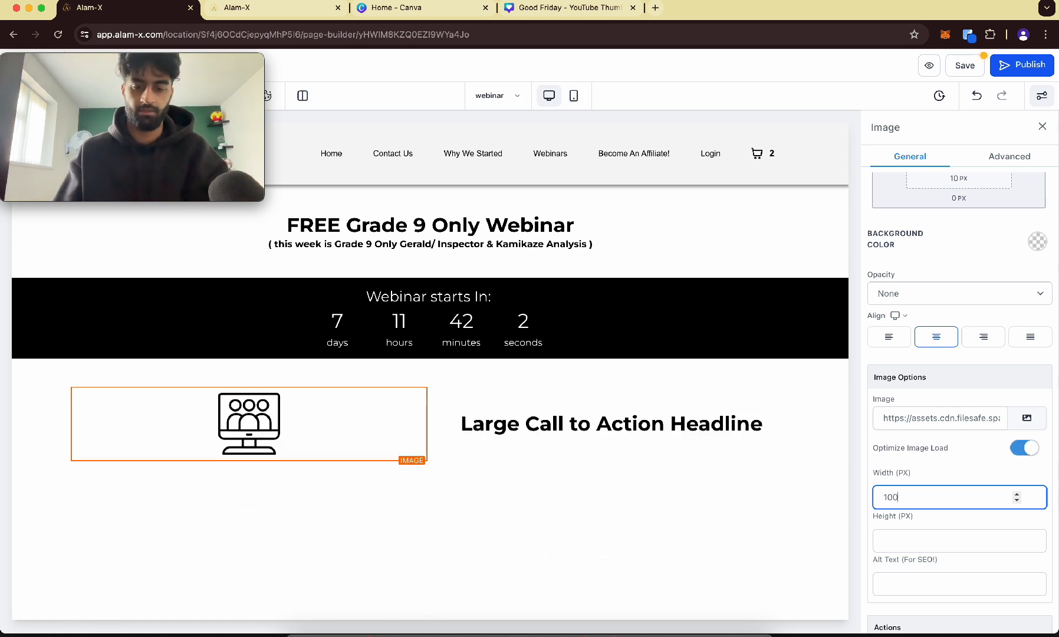
key(BackSpace)
key(BackSpace)
text(50)
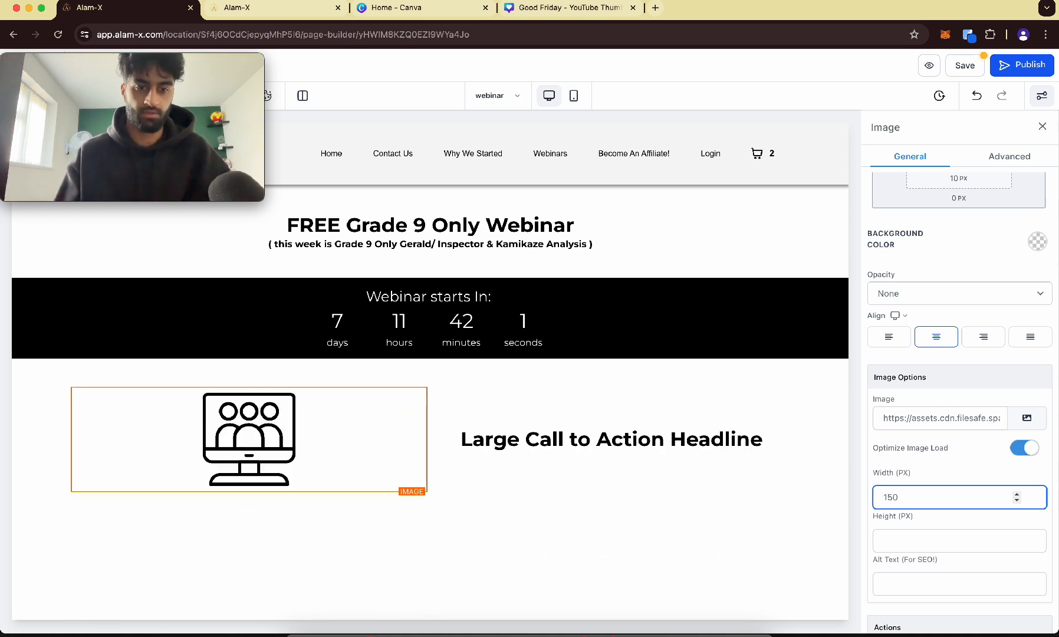
Change the second column's headline to "Why Sign Up To The Webinar?" and add a paragraph beneath it starting "Sign up now for our webinar tailored specifically for Grade 9 students!"
click(566, 439)
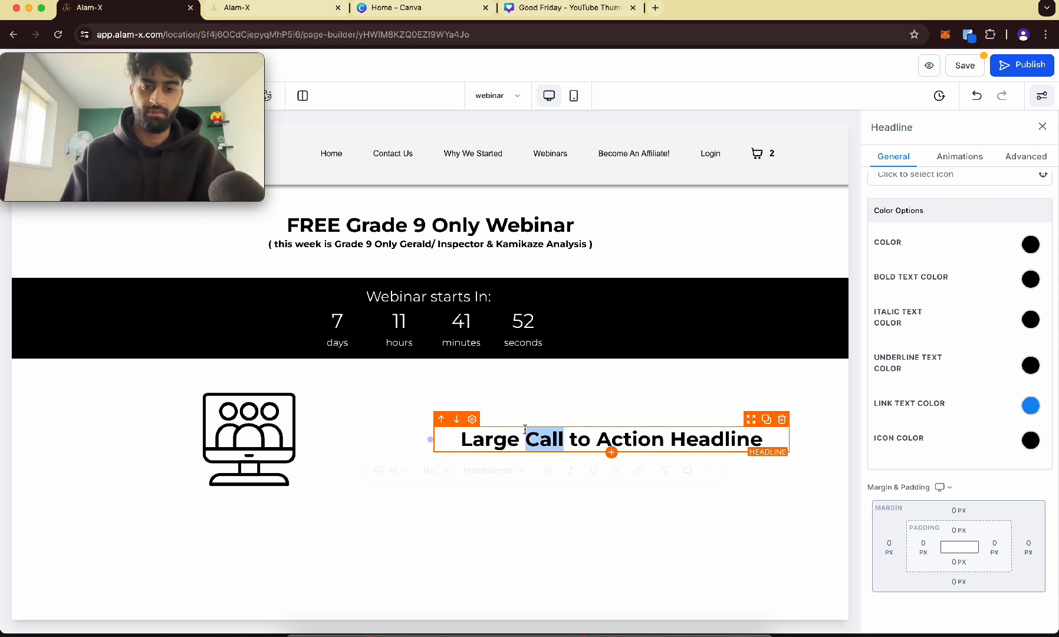
text(Why Sign Up To The Webinar?)
click(613, 454)
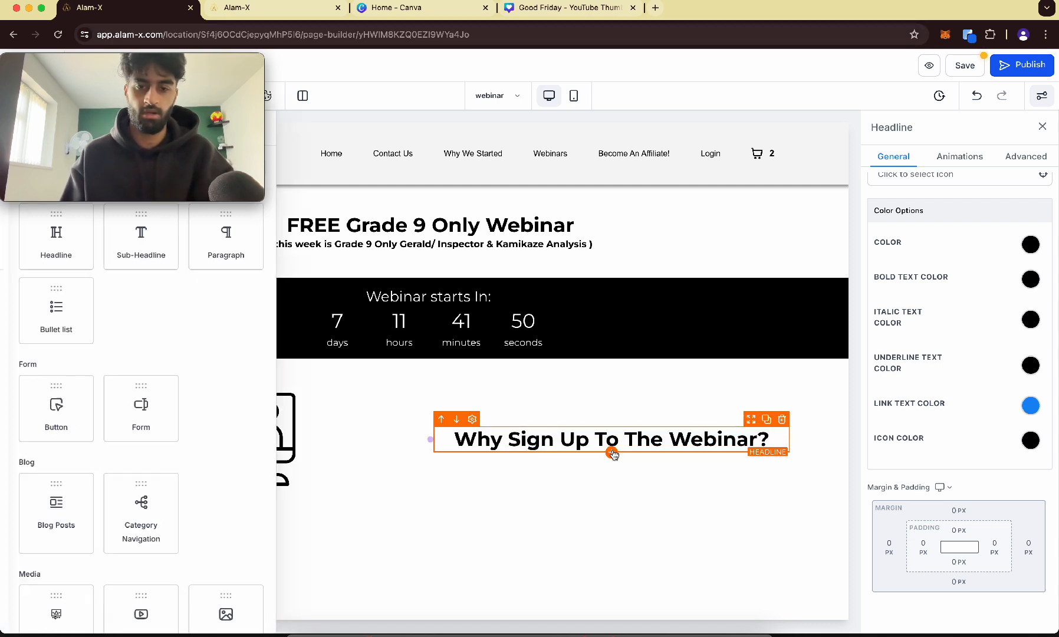
click(321, 236)
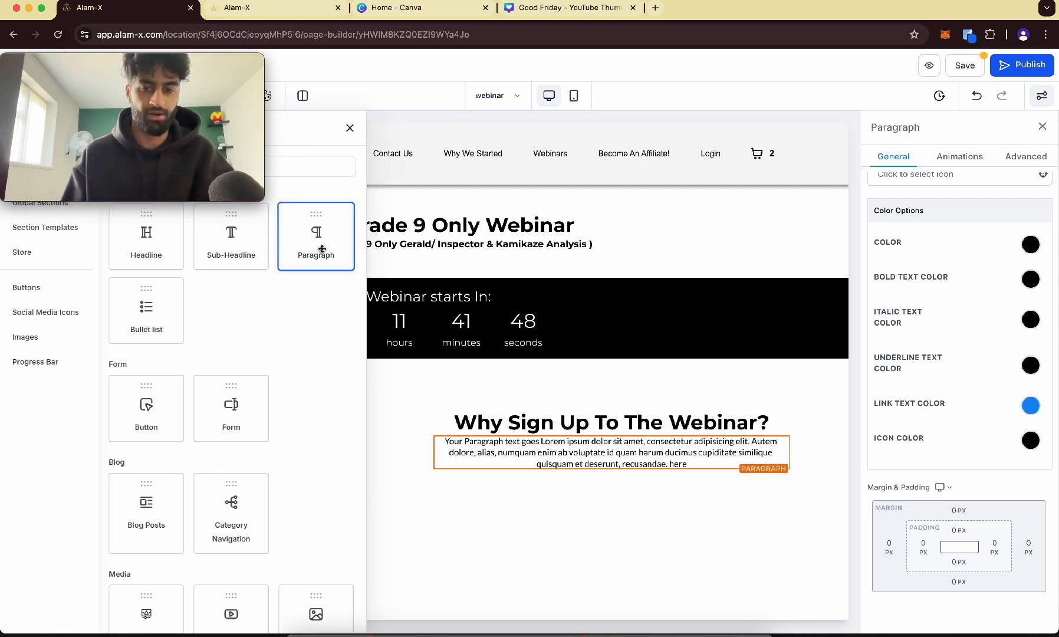
triple_click(567, 453)
text(Sign up now for our webinar tailored specifically for Grade 9 students! This webinar is expertly crafted to ensure that you master Grade 9-level analysis effortlessly, saving you precious study hours. Don't miss out on this opportunity to sharpen your skills and excel in your studies!)
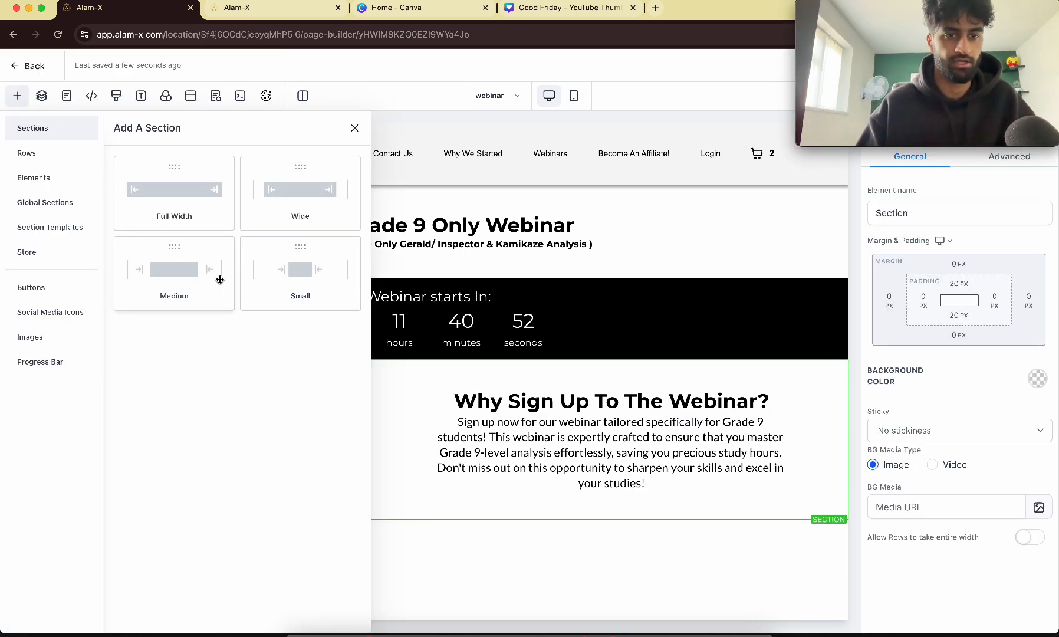
Add another full-width section below the "Why Sign Up To The Webinar?" section and place a 1-column row in it
drag(180, 209, 442, 548)
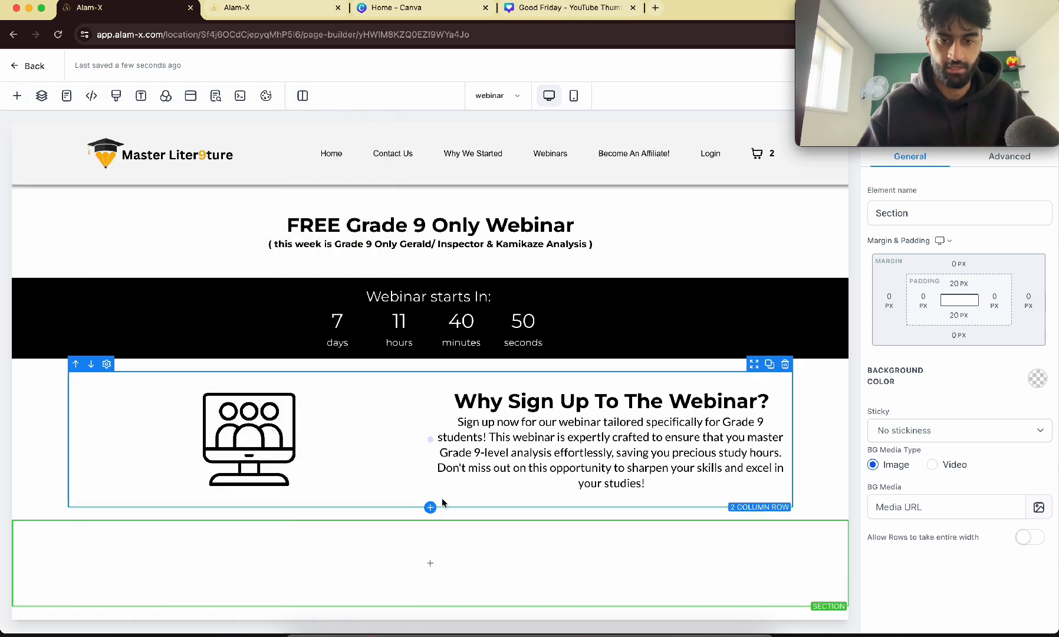
click(438, 564)
drag(218, 189, 425, 576)
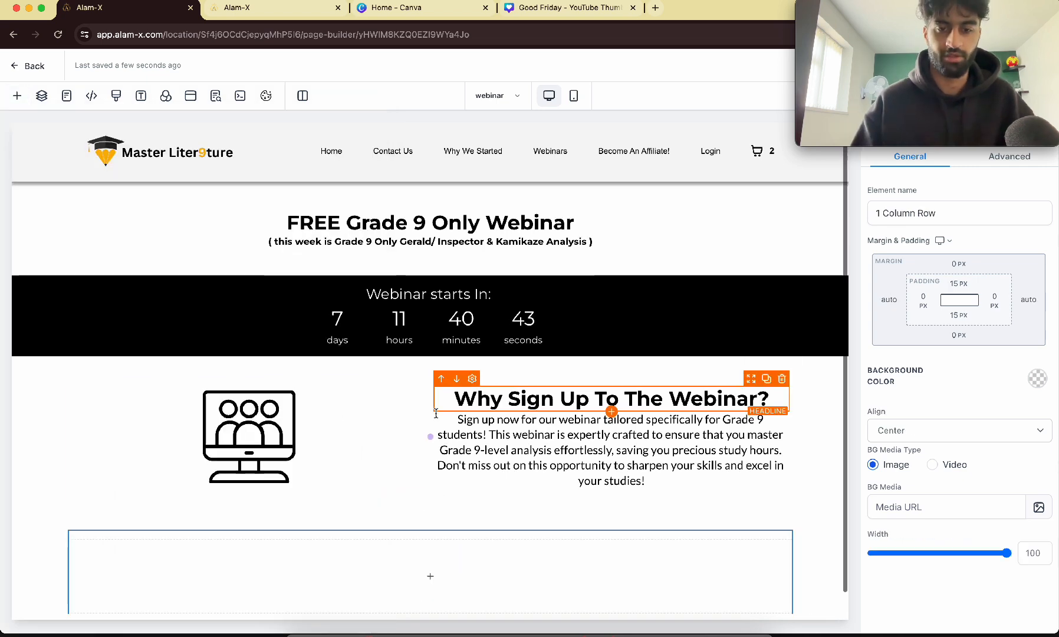
Add a Headline element to the empty 1-column row with the text "What Will Be Covered:"
click(430, 555)
click(154, 224)
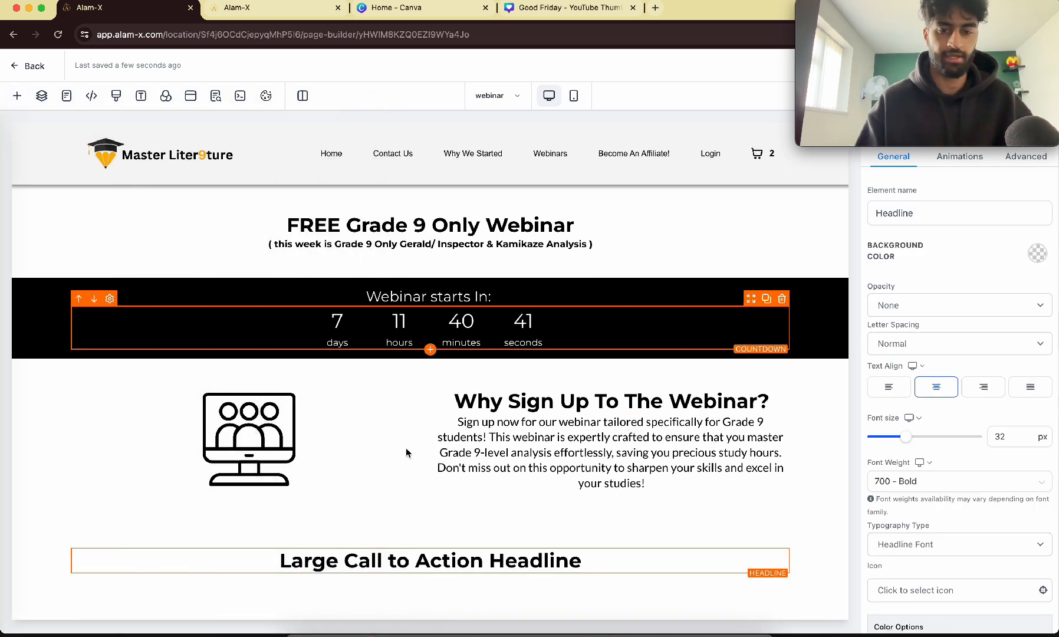
triple_click(467, 559)
text(Wh)
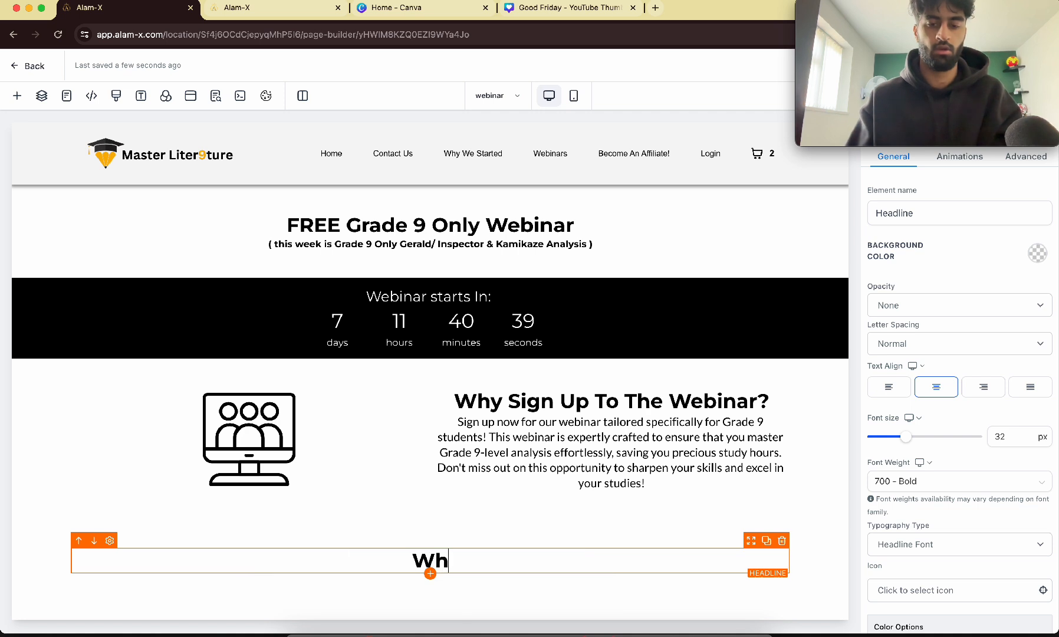
text(at Will )
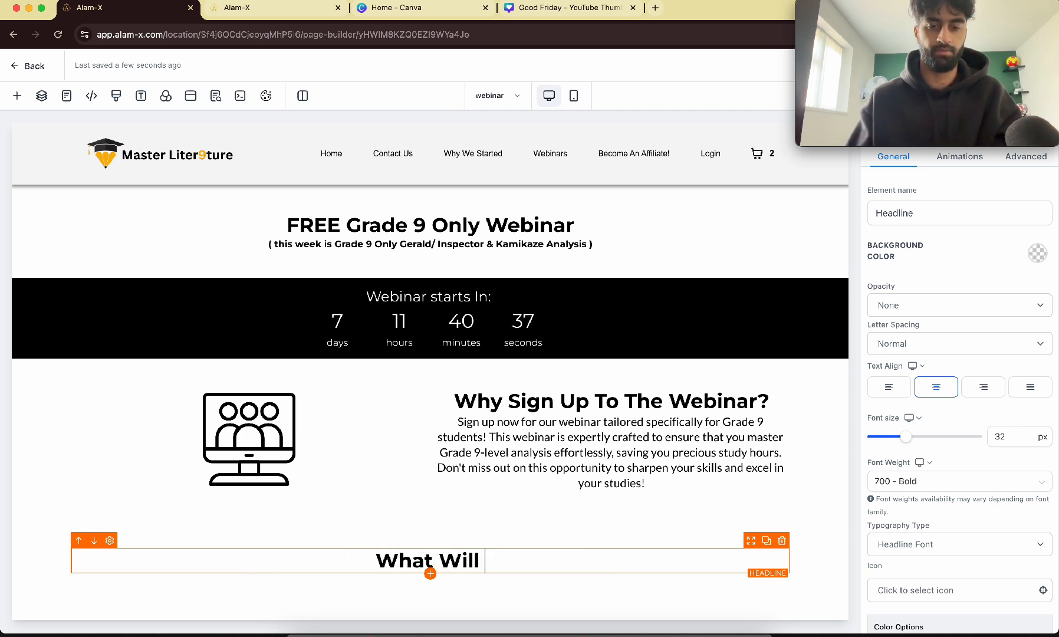
text(Be Covered:)
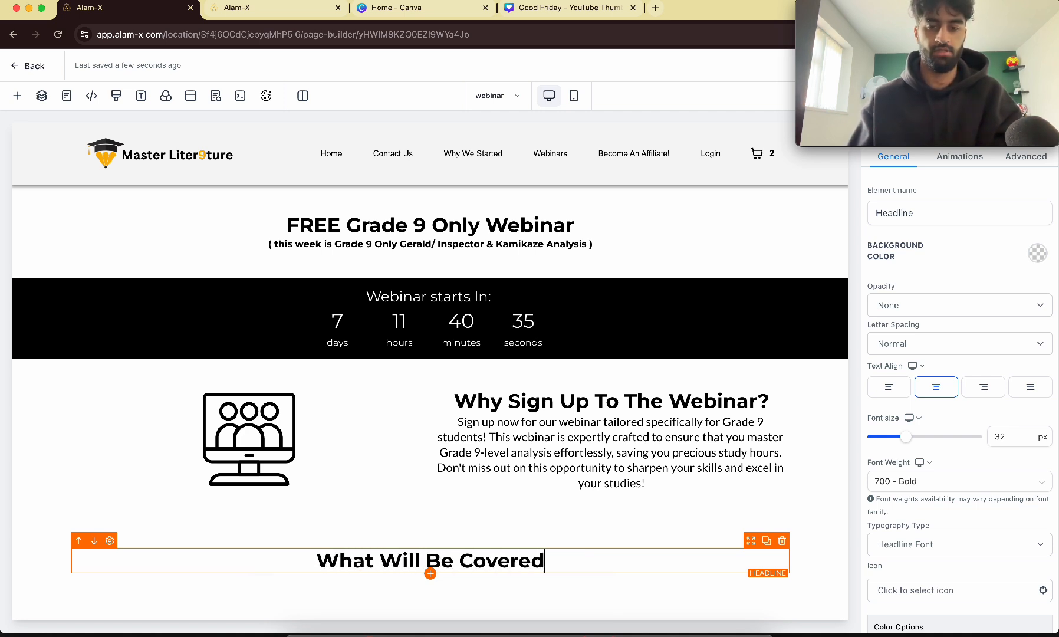
click(615, 615)
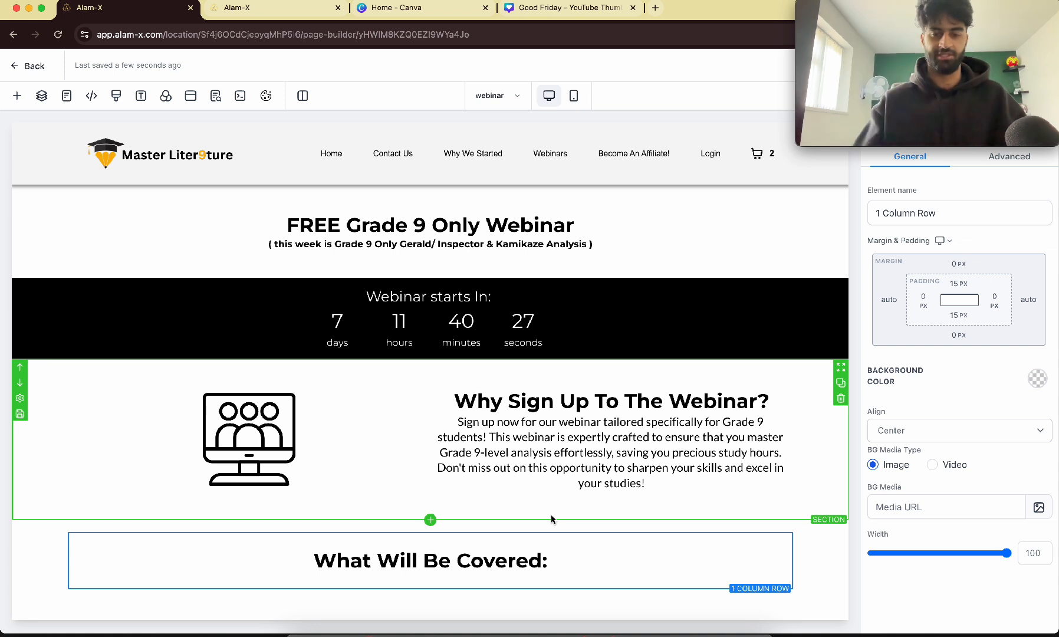
Add a Divider element and position it directly above the "What Will Be Covered:" headline
click(430, 574)
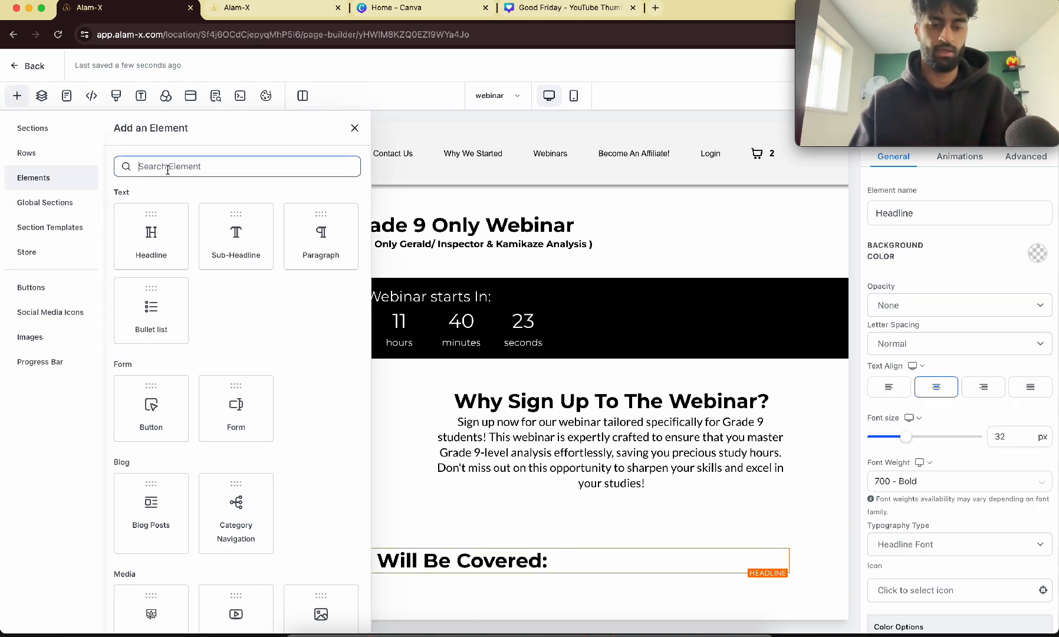
text(divid)
drag(183, 243, 464, 543)
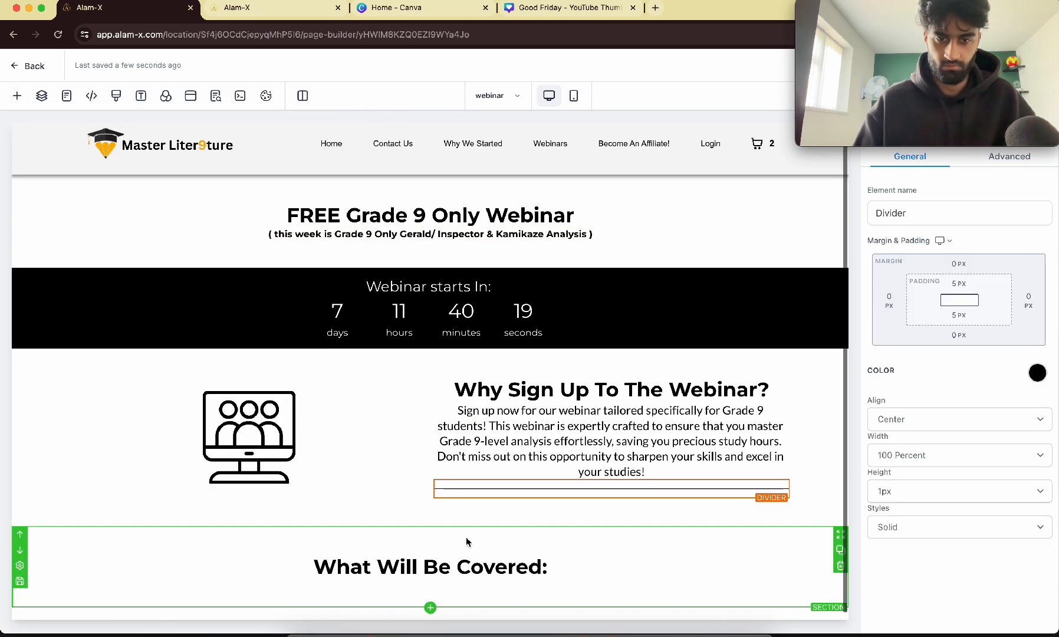
drag(753, 489, 586, 549)
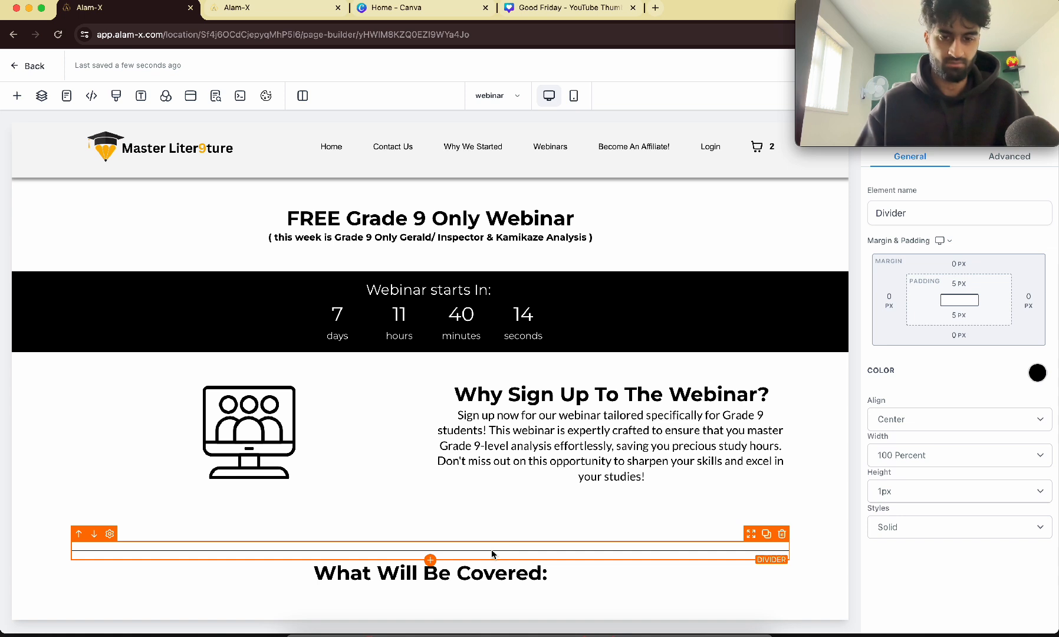
Set the divider's width to 40 Percent and its height to 2px
click(916, 463)
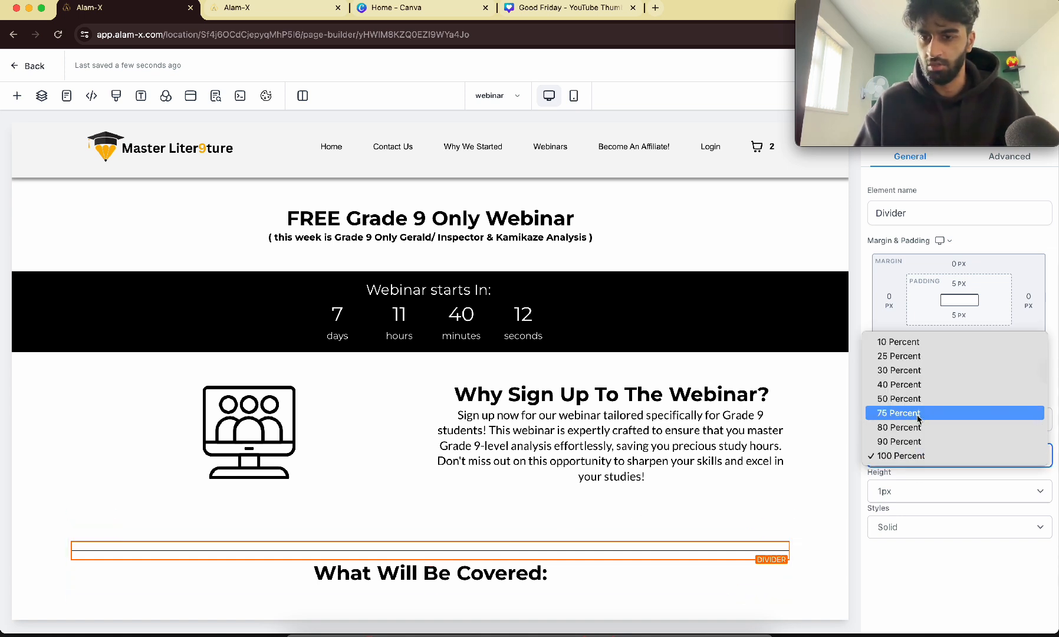
click(909, 380)
click(919, 491)
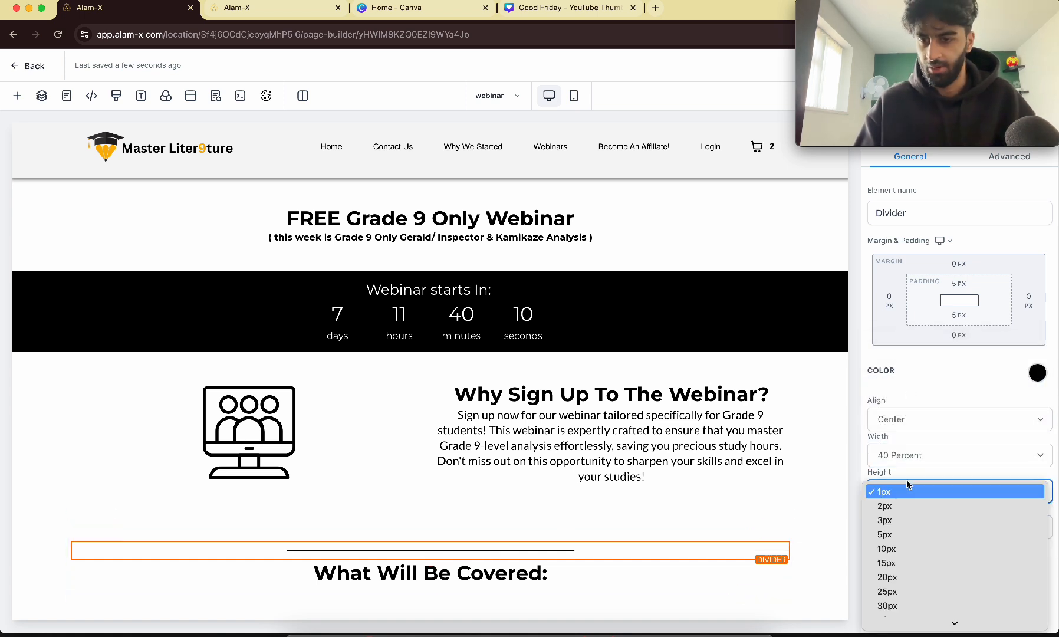
click(903, 504)
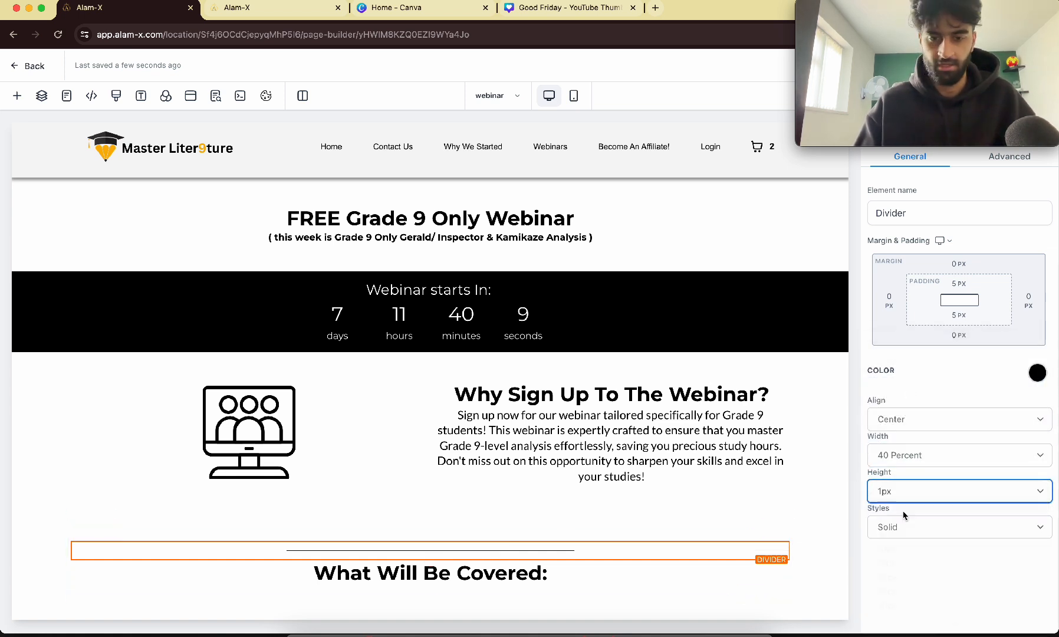
click(522, 590)
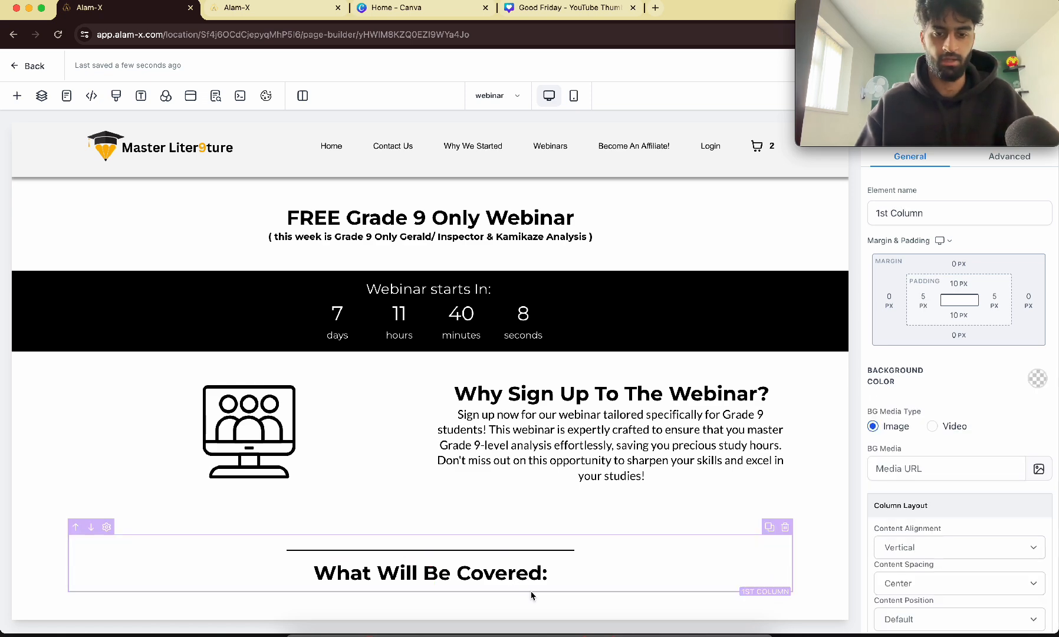
Add a Bullet list element and position it directly below the "What Will Be Covered:" headline
click(469, 583)
click(17, 95)
text(bullet)
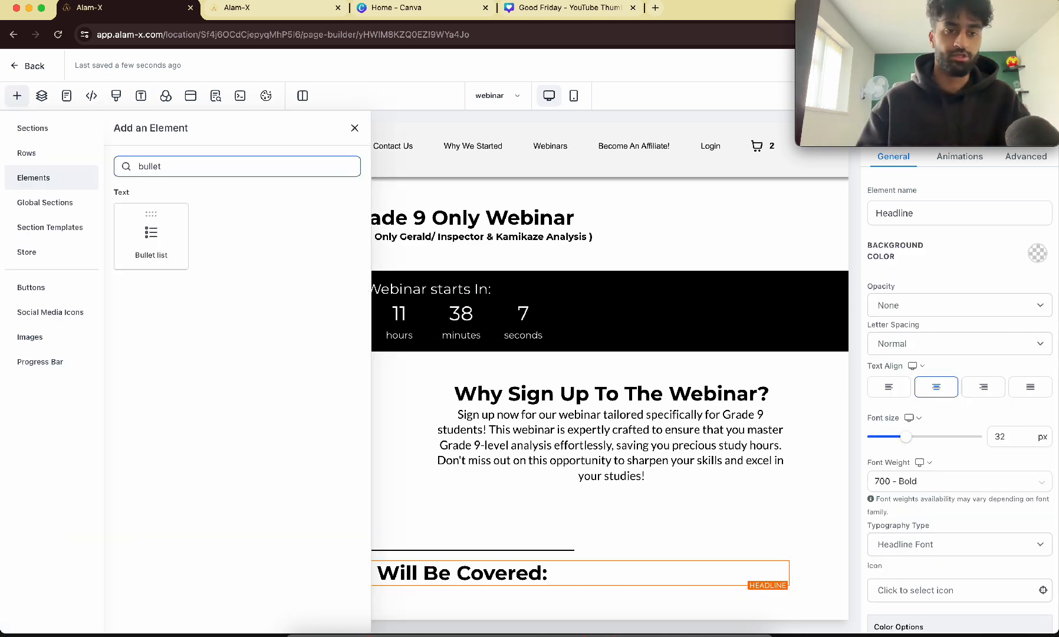
drag(179, 226, 525, 530)
scroll(525, 529, down, 1)
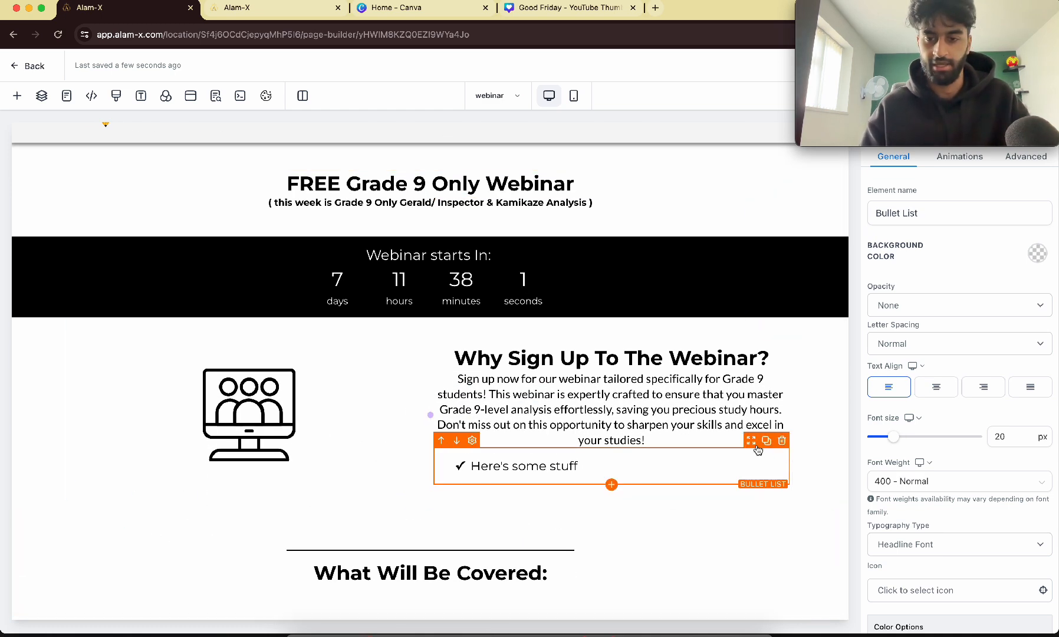
drag(757, 448, 449, 521)
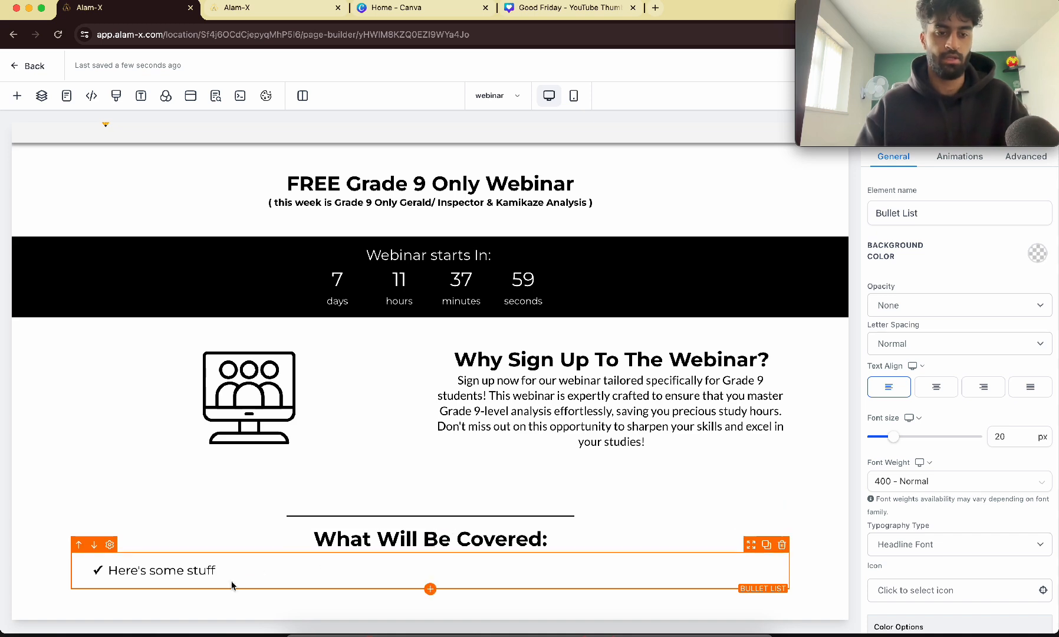
Replace the placeholder bullet with five webinar points under bold titles, from "Pure Grade 9 Analysis:" to "Professional Guidance:"
drag(218, 571, 109, 570)
text(Pure Grade 9 Analysis: We cut through the clutter and focus exclusively on Grade 9-level information. No more sifting through irrelevant details – we bring you the essential insights you need to excel in your studies. Never Revise The Chosen Book/Character Again! Save hundreds of hours of revision with our streamlined approach. We've done the work for you, presenting the information in a way that maximises your learning and minimises your study time. Every Crucial Quote For Any Exam Question: Every crucial quote is dissected, explained, and made crystal clear, ensuring you have mastery over each one. Character Exploration; Delve deep into the psyche of the given character, examining his motivations, fears, and transformations. We make understanding the characters a breeze, with targeted insights that align perfectly with the Grade 9 curriculum. Professional Guidance: Led by experienced educators, this webinar offers expert guidance in a format that is engaging and tailored for students aiming for the top grade.)
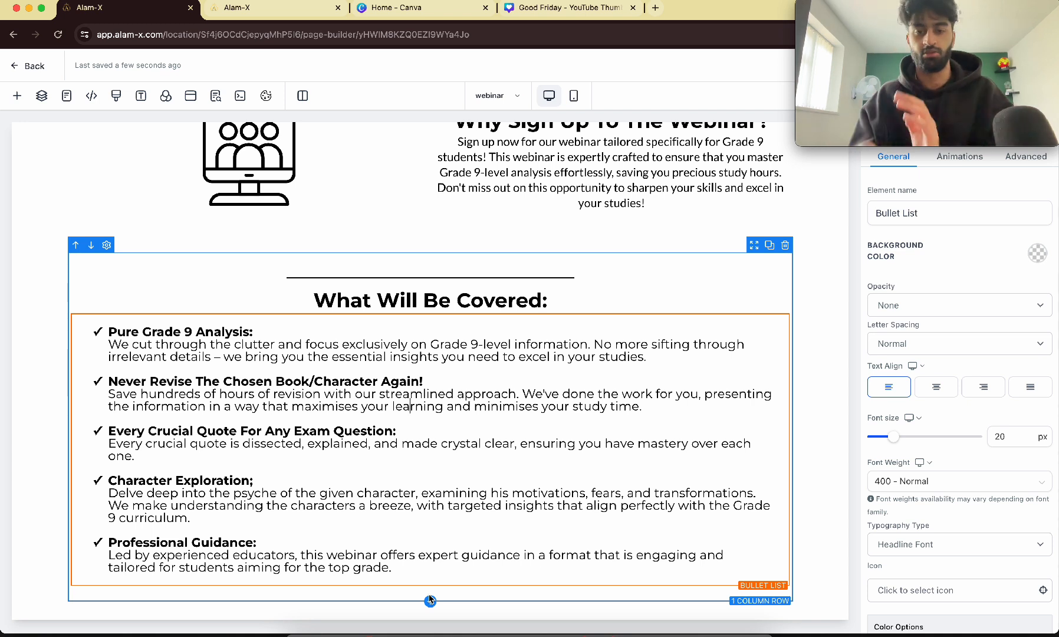
Add a 3 Column row below the bullet list and place a "Click to Sign Up" button in each column
click(431, 602)
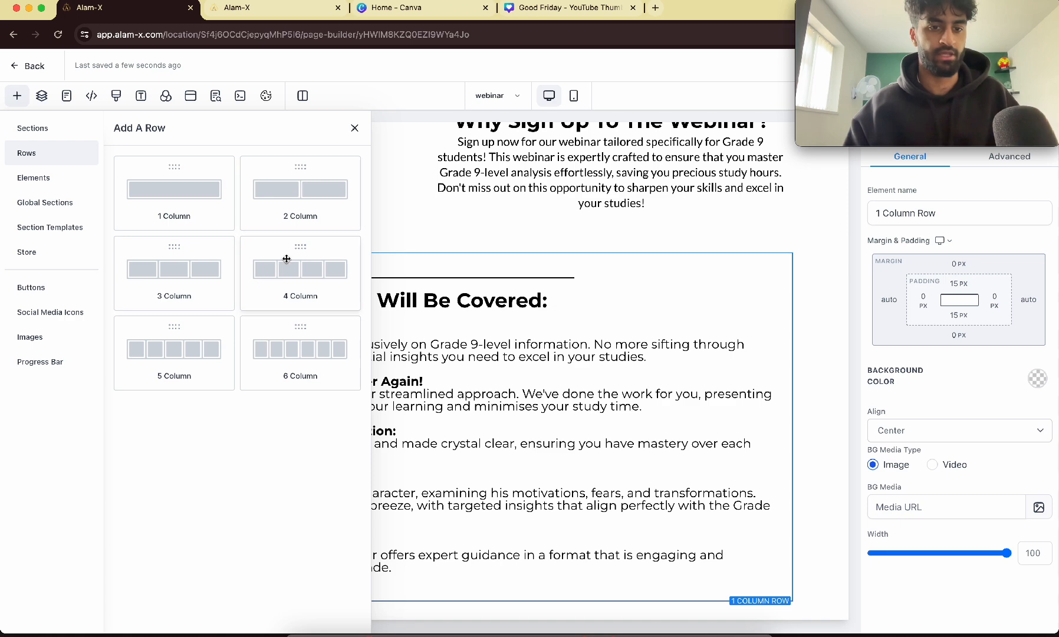
click(174, 270)
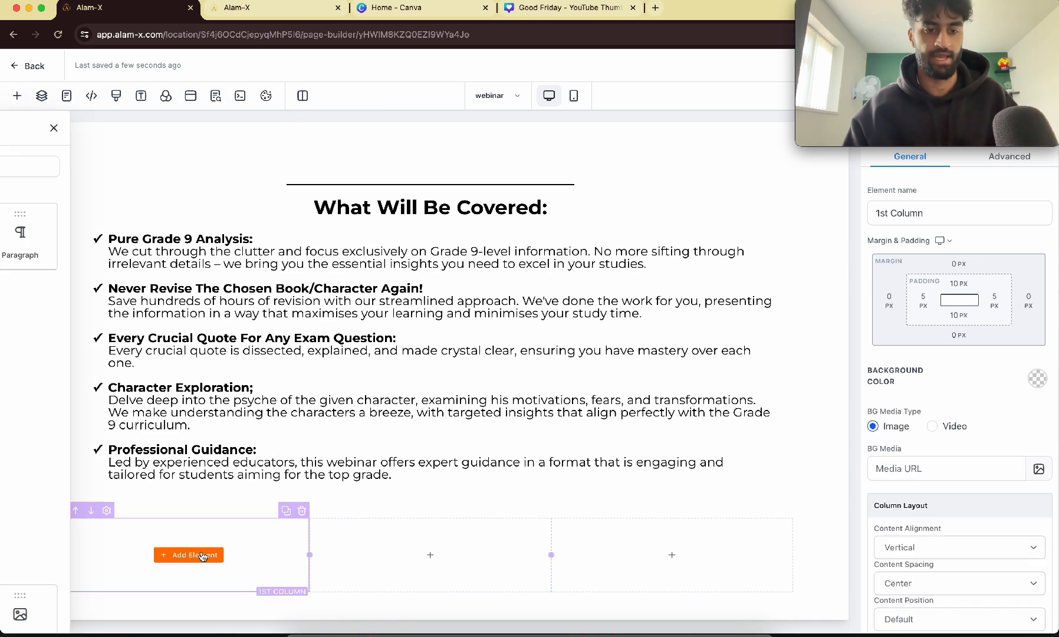
scroll(310, 418, down, 1)
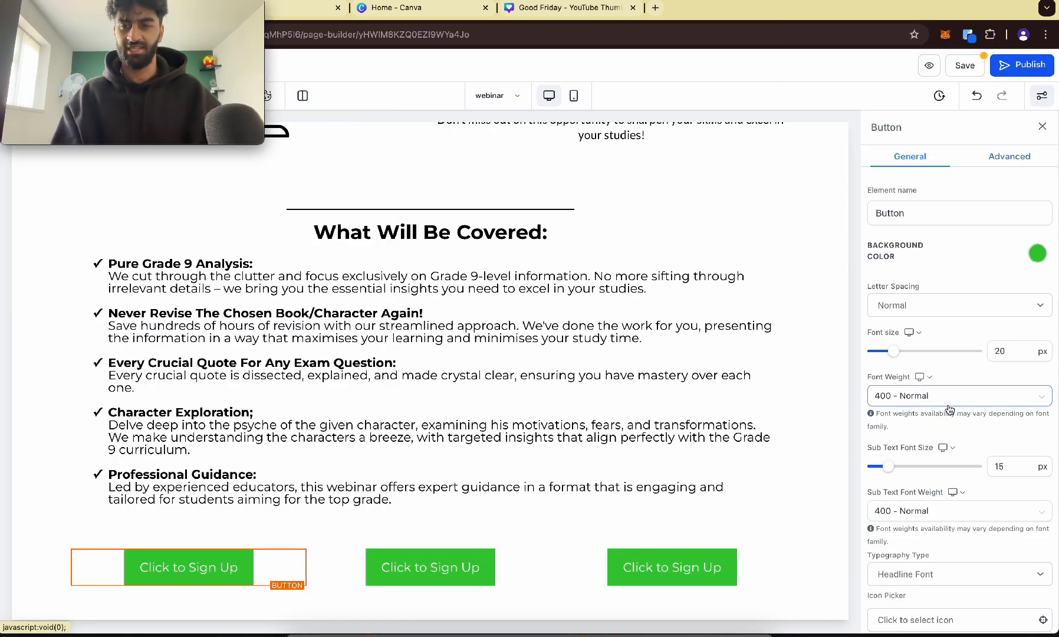
Change the first button's text to "9am"
scroll(950, 409, down, 5)
click(939, 437)
triple_click(938, 437)
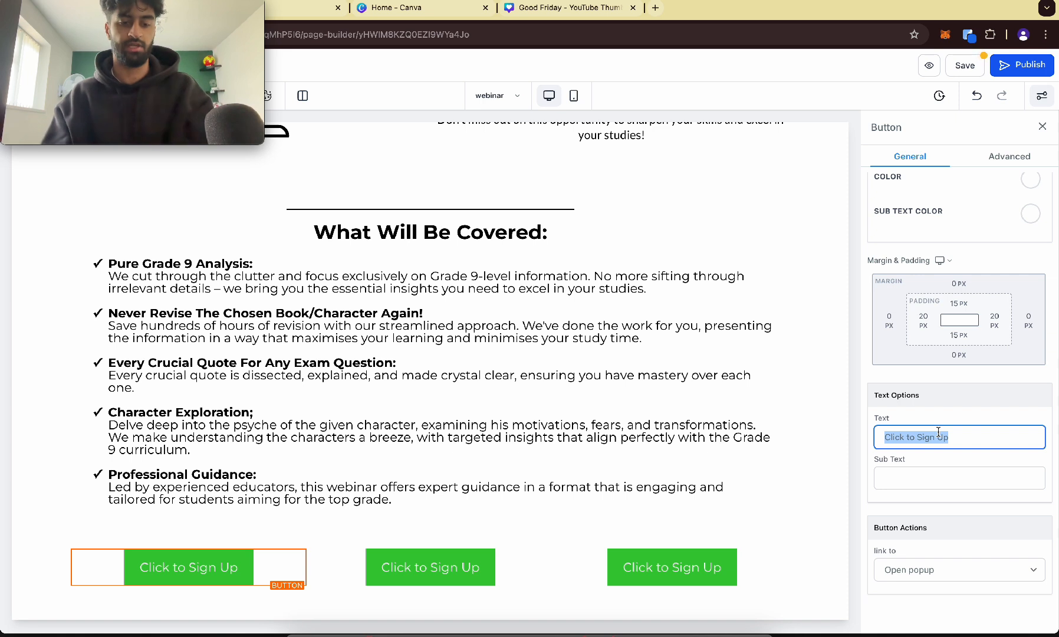
text(9am)
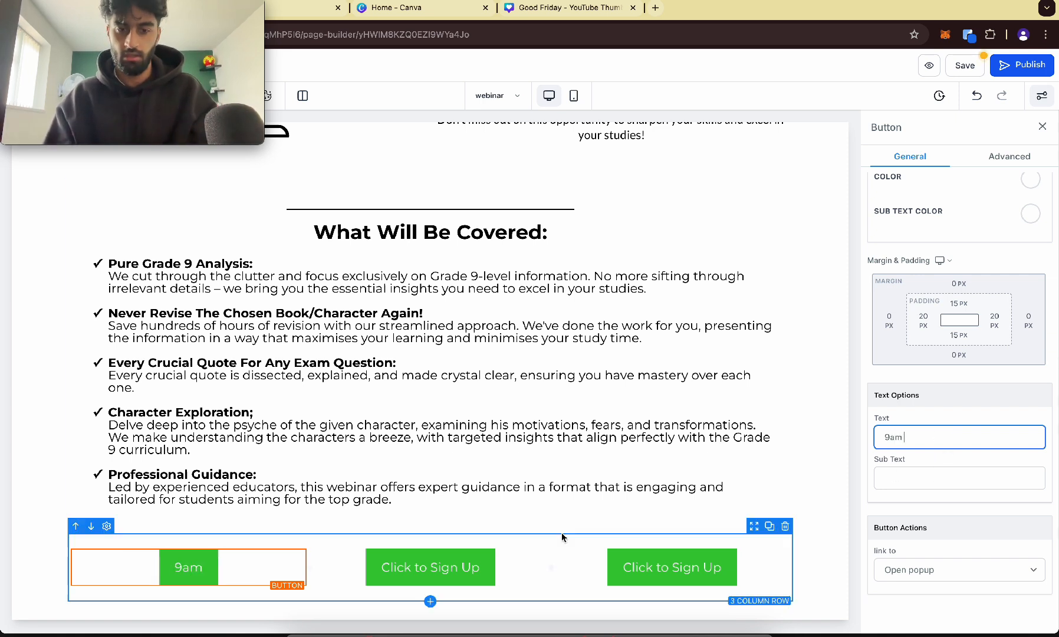
Change the middle button's text to "1pm"
click(476, 572)
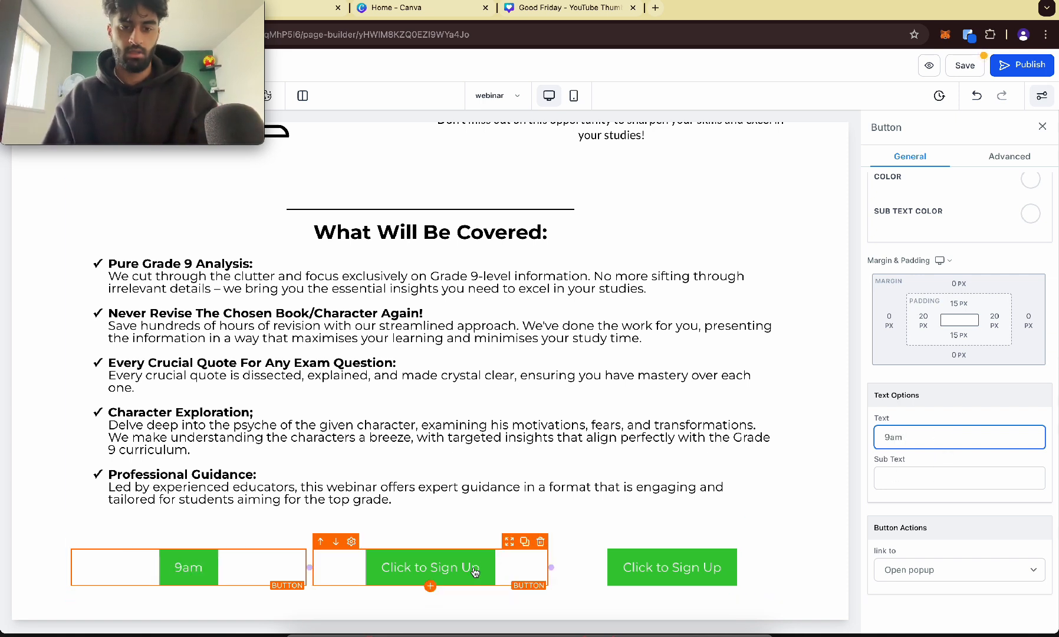
double_click(923, 437)
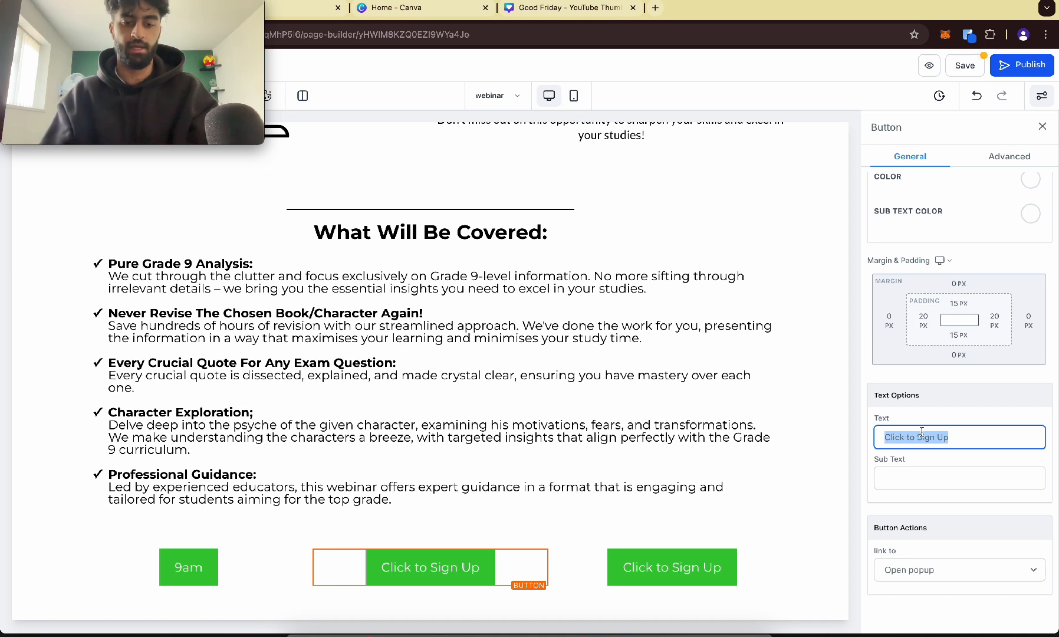
text(1)
key(BackSpace)
text(1)
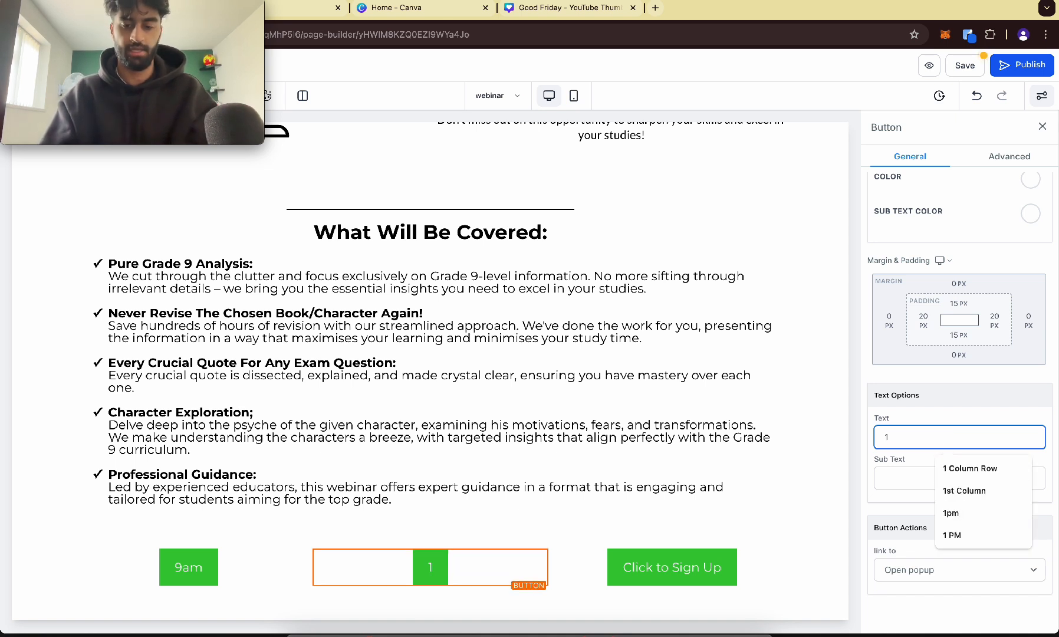
text(pm)
Change the third button's text to "4pm"
click(690, 576)
click(949, 438)
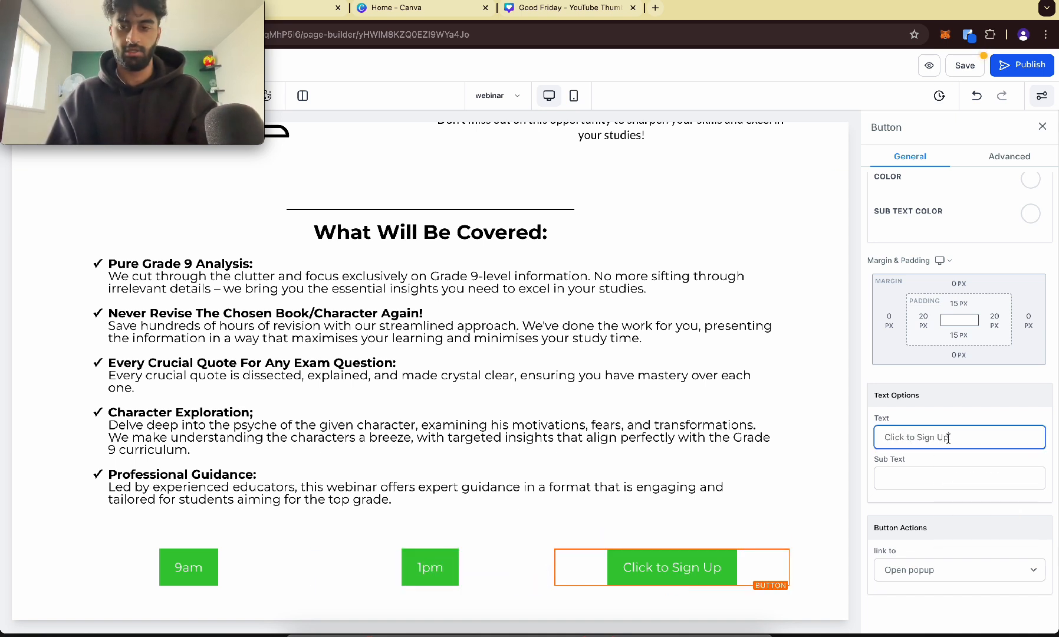
key(BackSpace)
key(BackSpace)
key(BackSpace)
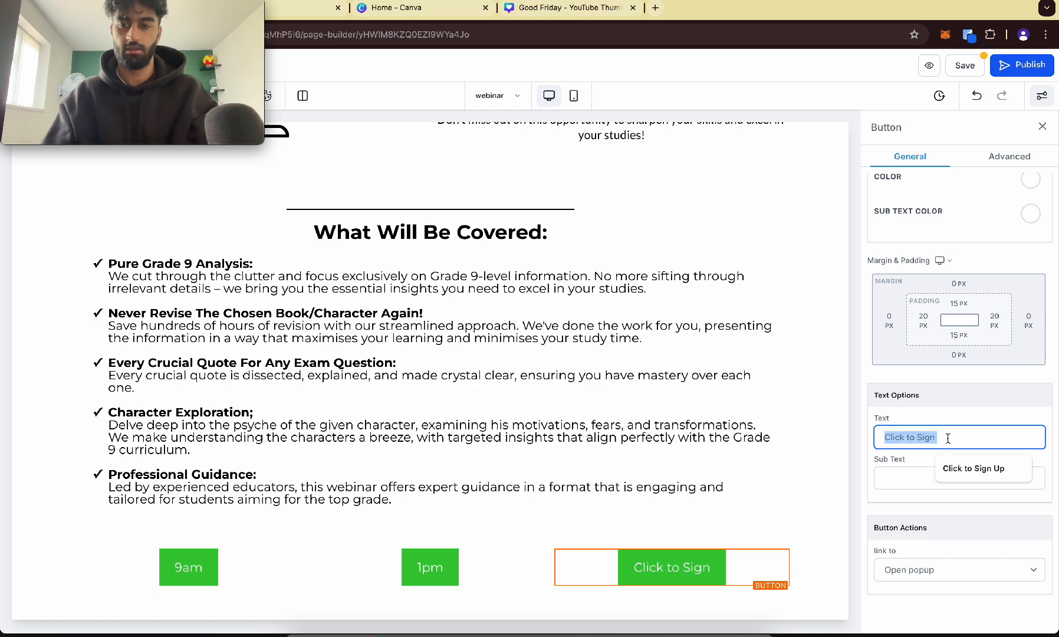
text(4pm)
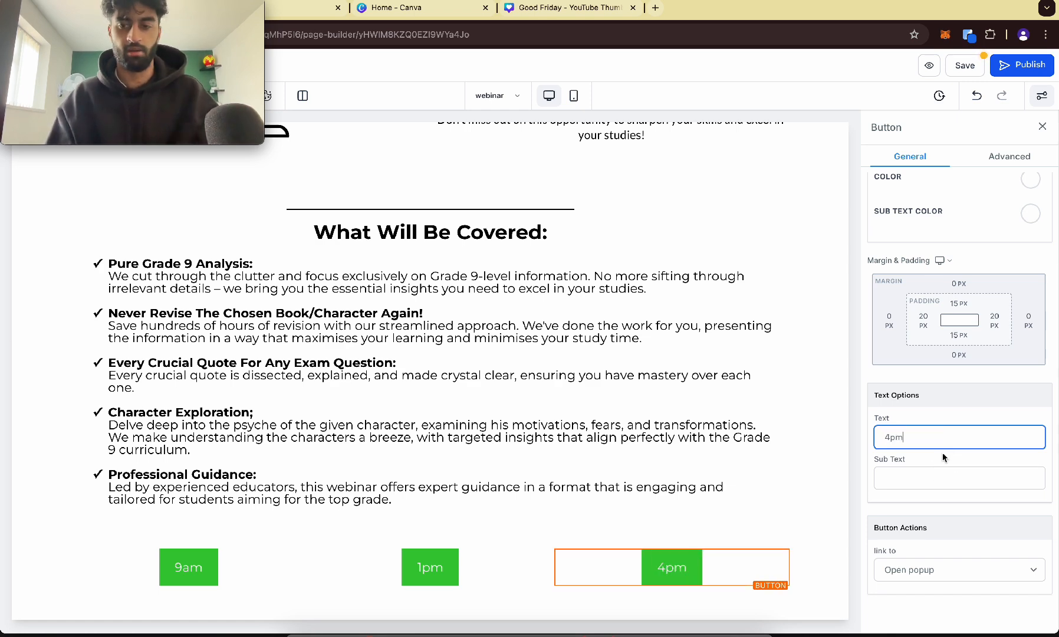
Set the background color of the 9am, 1pm and 4pm buttons to black
click(430, 575)
click(1040, 232)
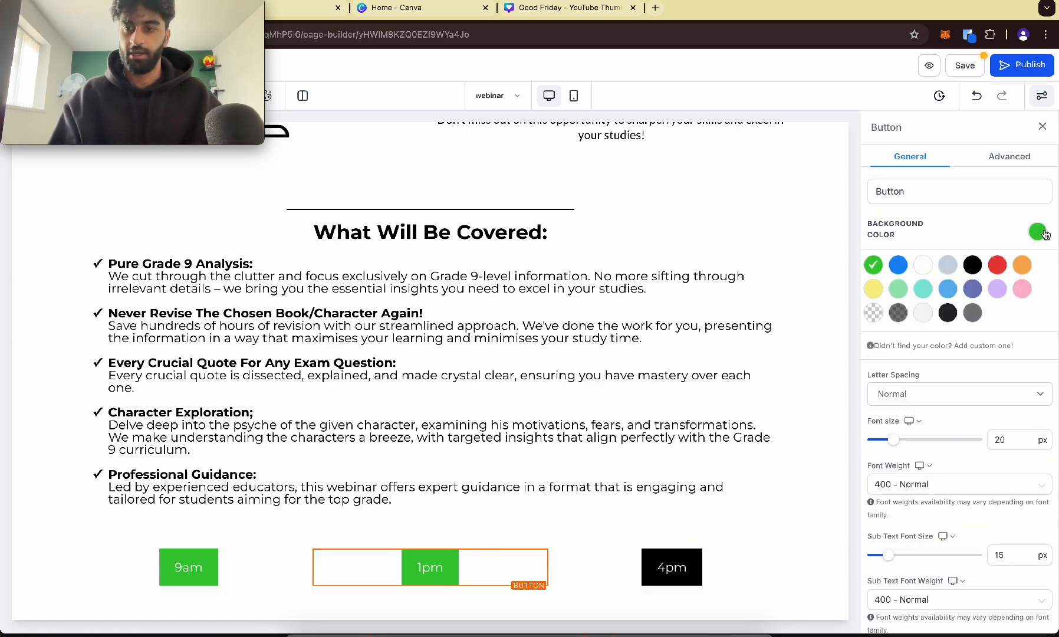
click(971, 265)
click(200, 567)
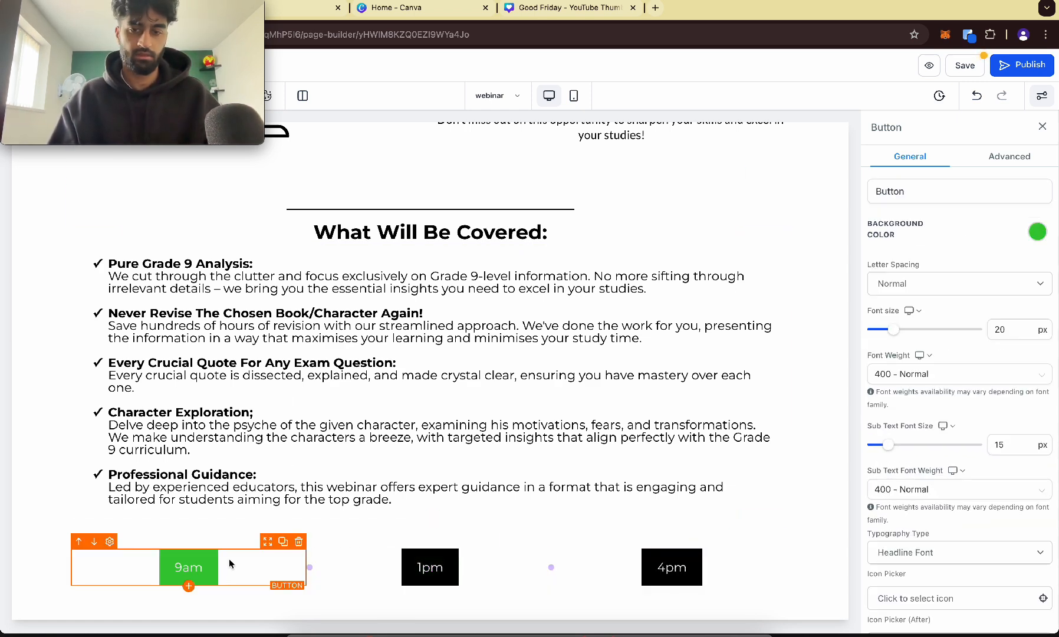
click(1040, 232)
click(948, 265)
click(973, 265)
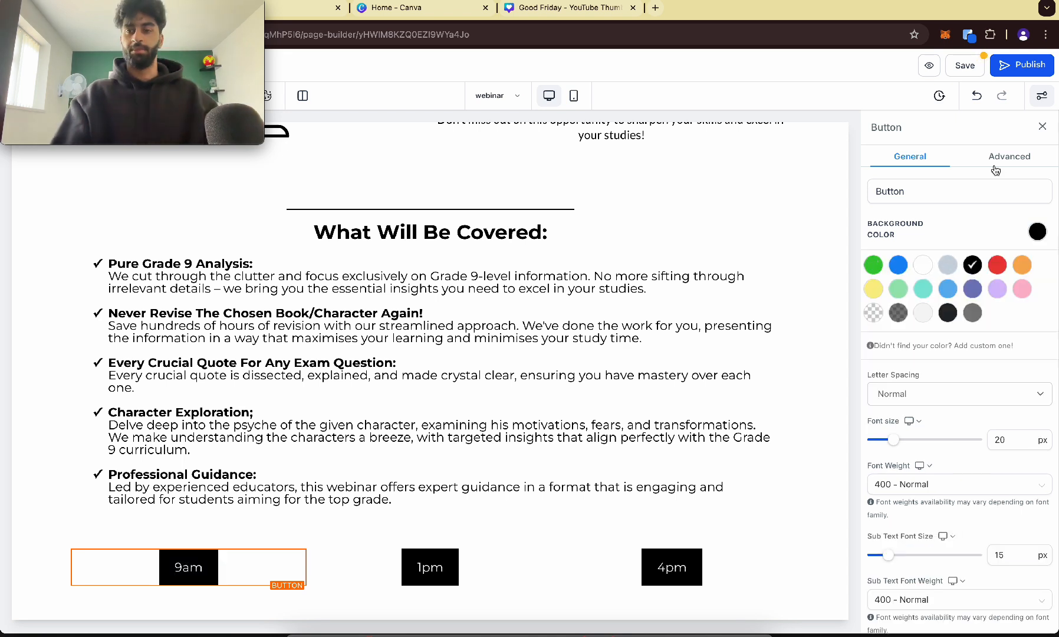
Give the 9am button a red Full Border with a 25px radius, and style the 1pm and 4pm buttons the same way
click(1010, 156)
scroll(951, 319, down, 2)
scroll(951, 318, down, 2)
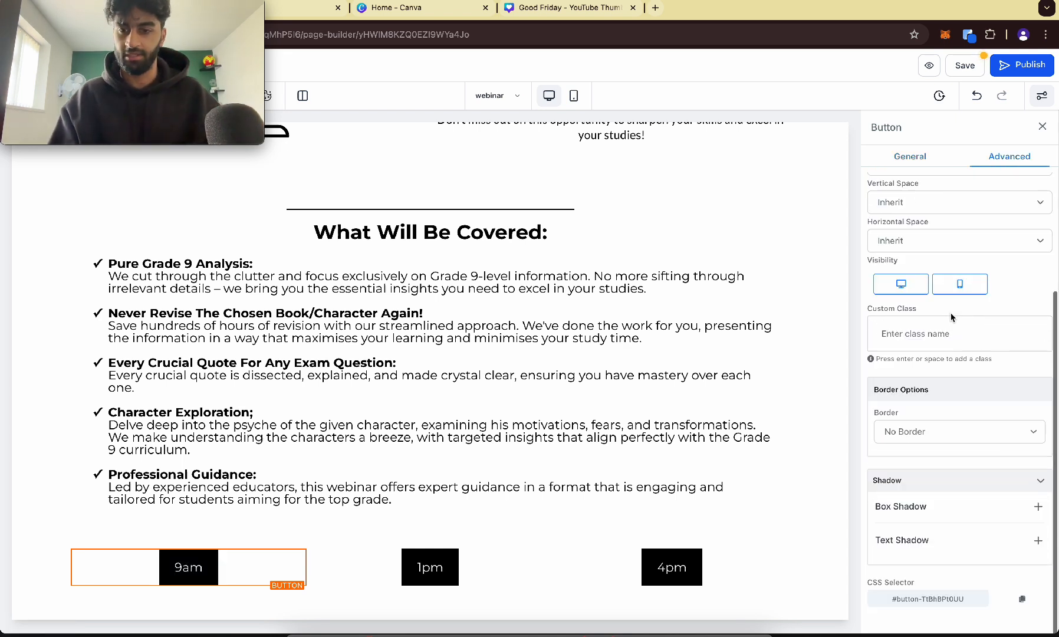
click(918, 432)
click(924, 446)
scroll(927, 446, down, 3)
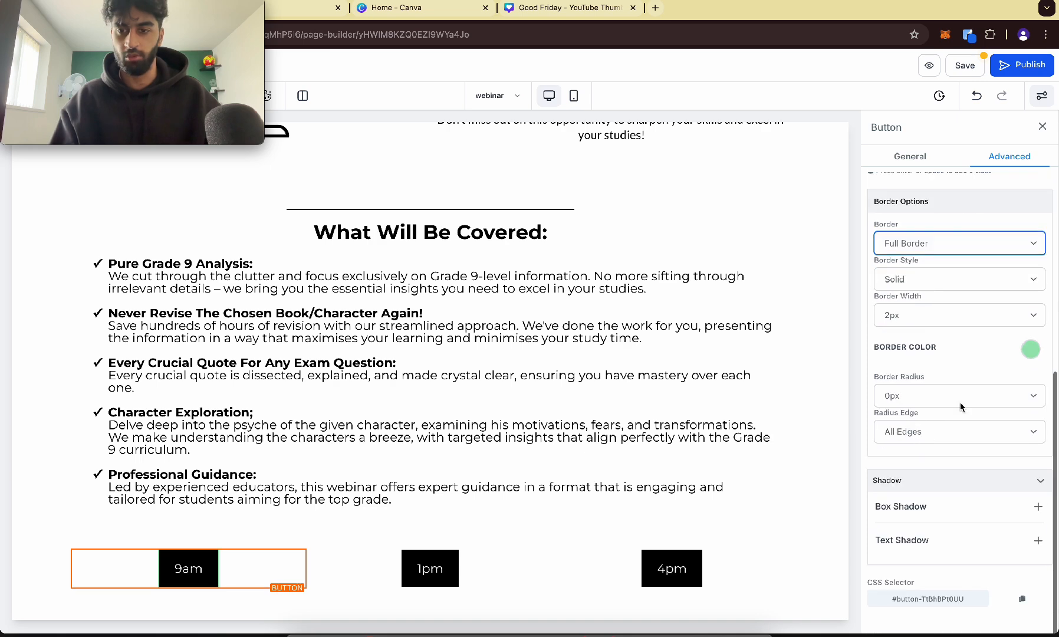
click(912, 401)
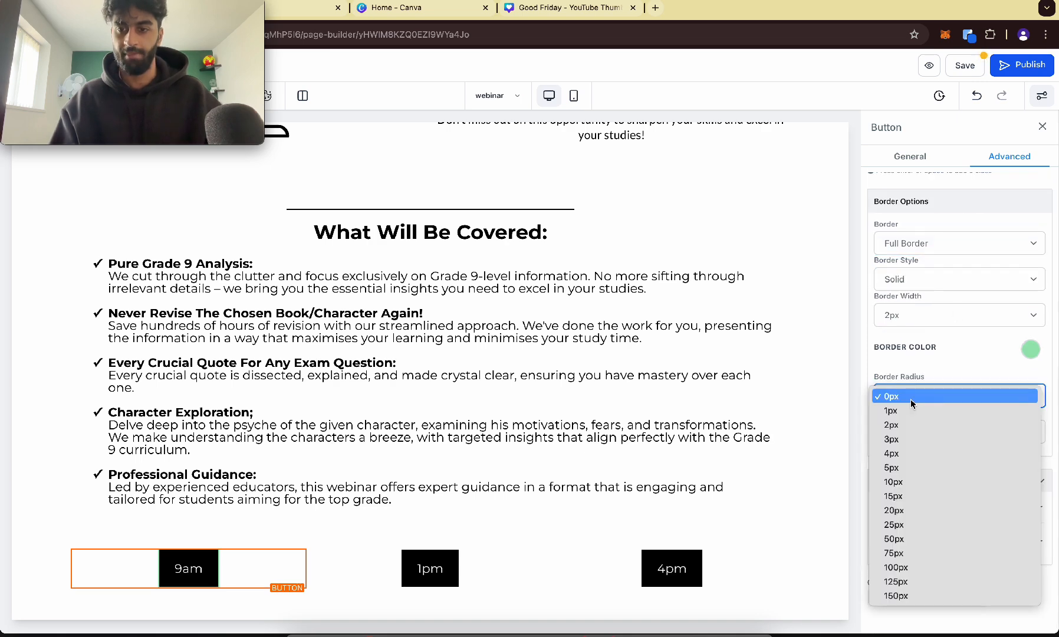
click(914, 538)
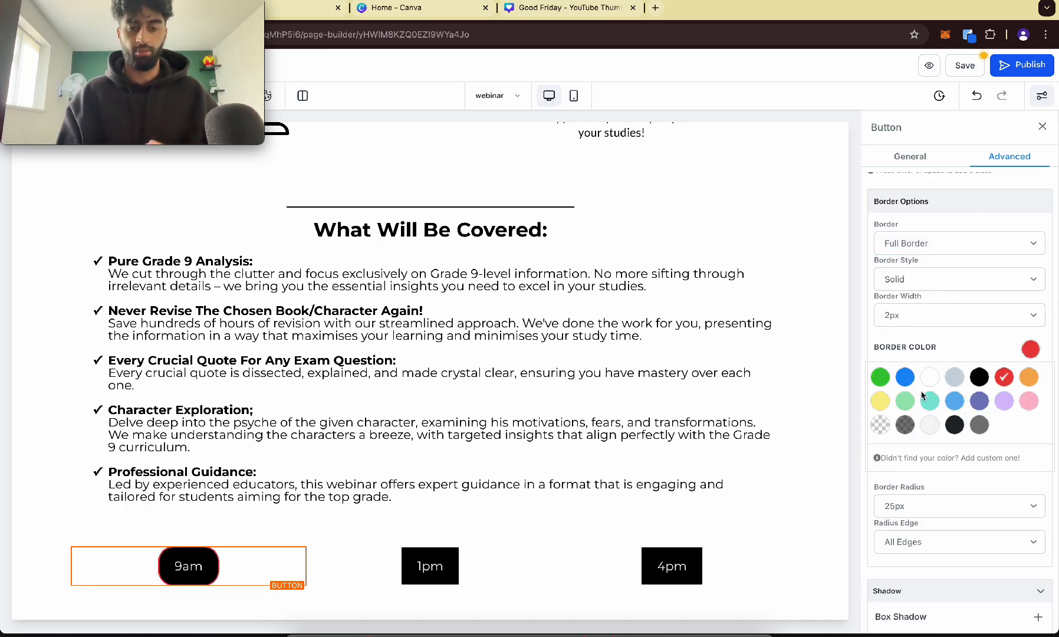
click(411, 564)
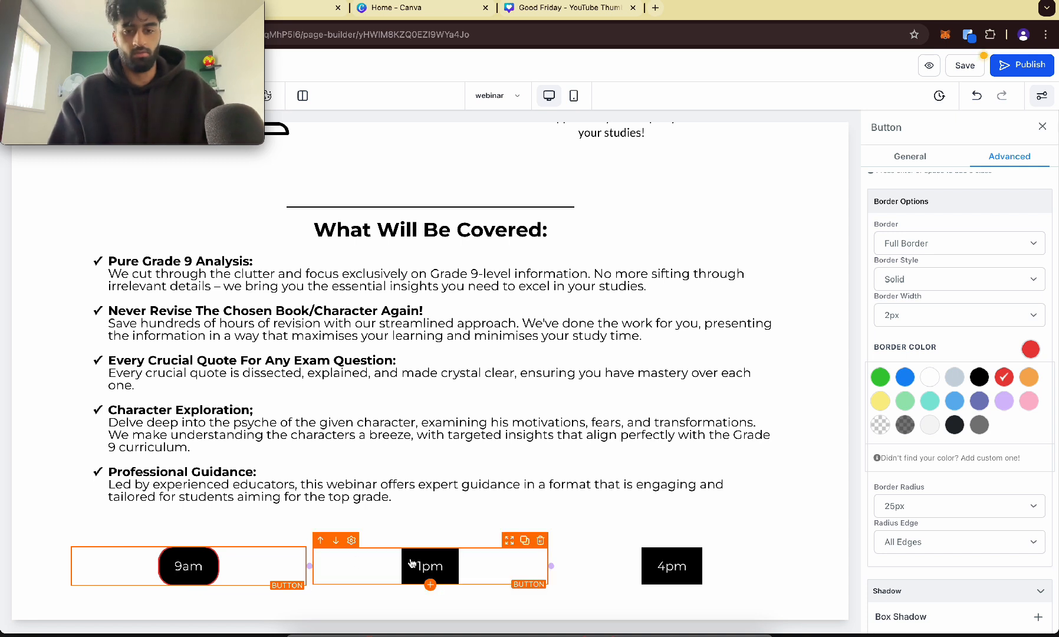
click(672, 567)
Add the sub text "Click to Sign Up" to the 4pm, 1pm and 9am buttons
click(922, 475)
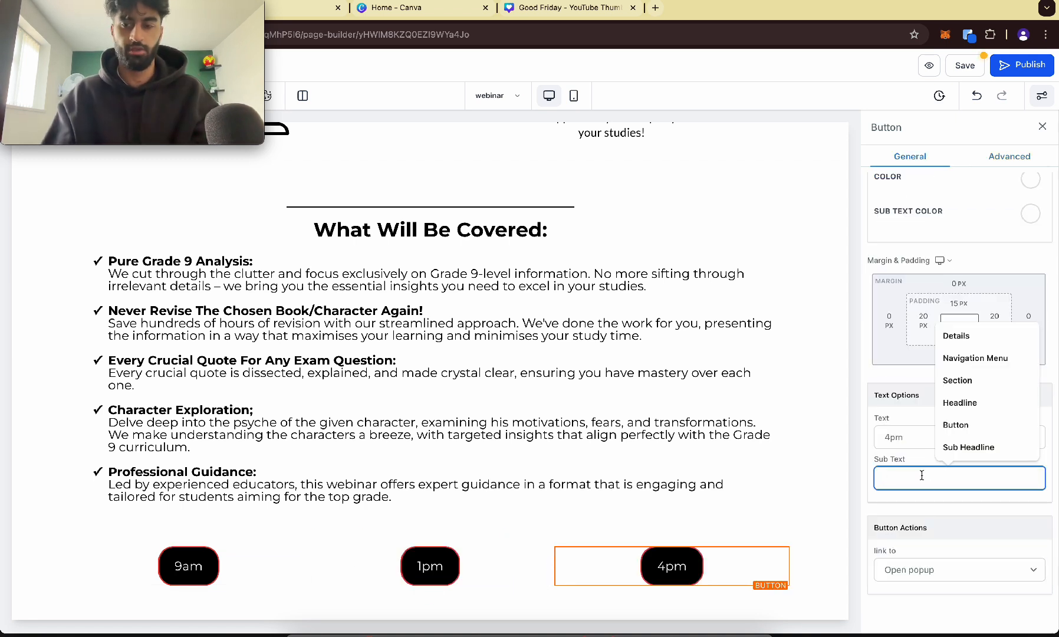
text(cli)
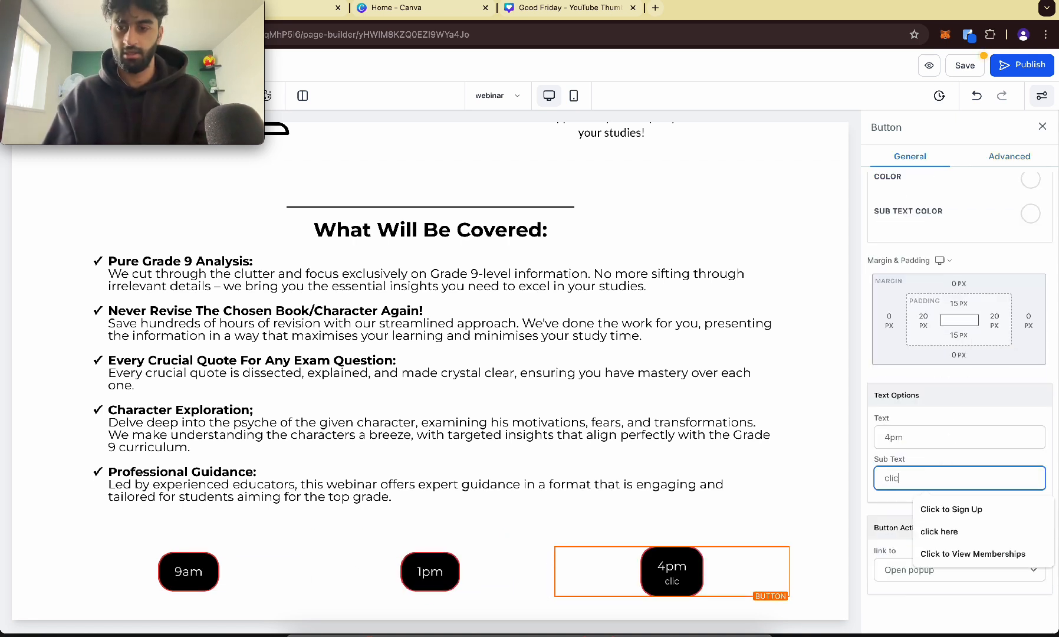
text(c)
click(951, 509)
click(430, 569)
click(903, 482)
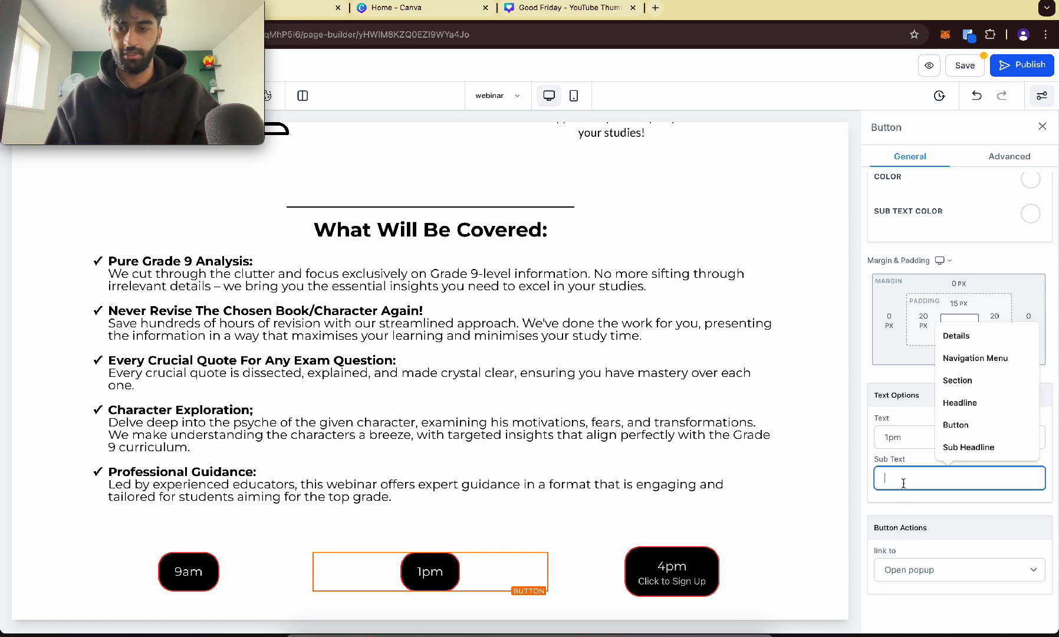
text(cl)
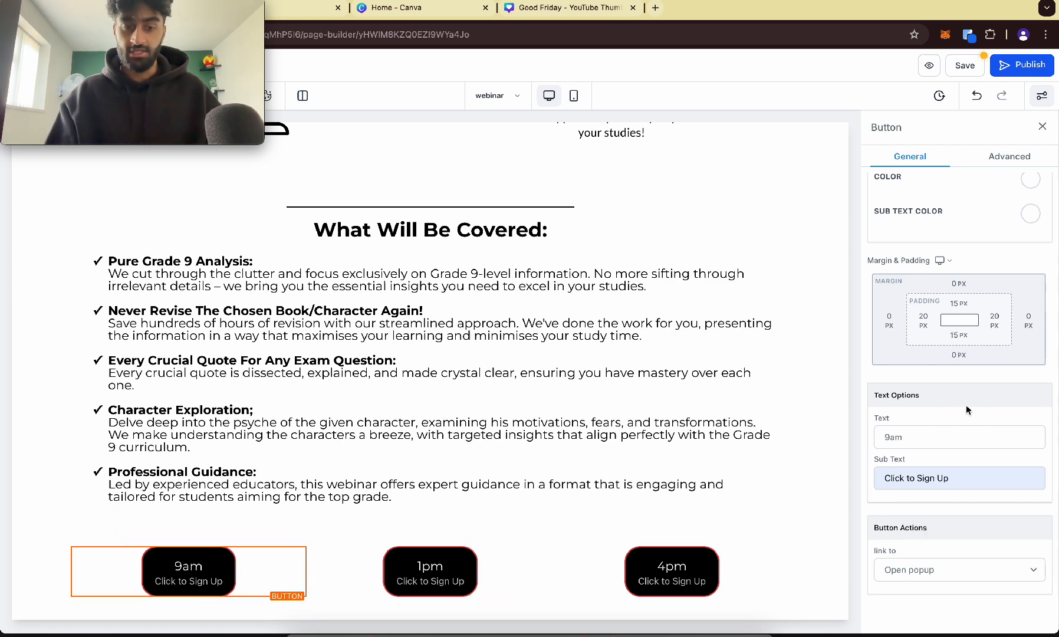
Set the font size to 15 px on the 9am and 1pm buttons, with sub text at 10 and 11 px, and shrink the 4pm button's text similarly
scroll(966, 410, up, 5)
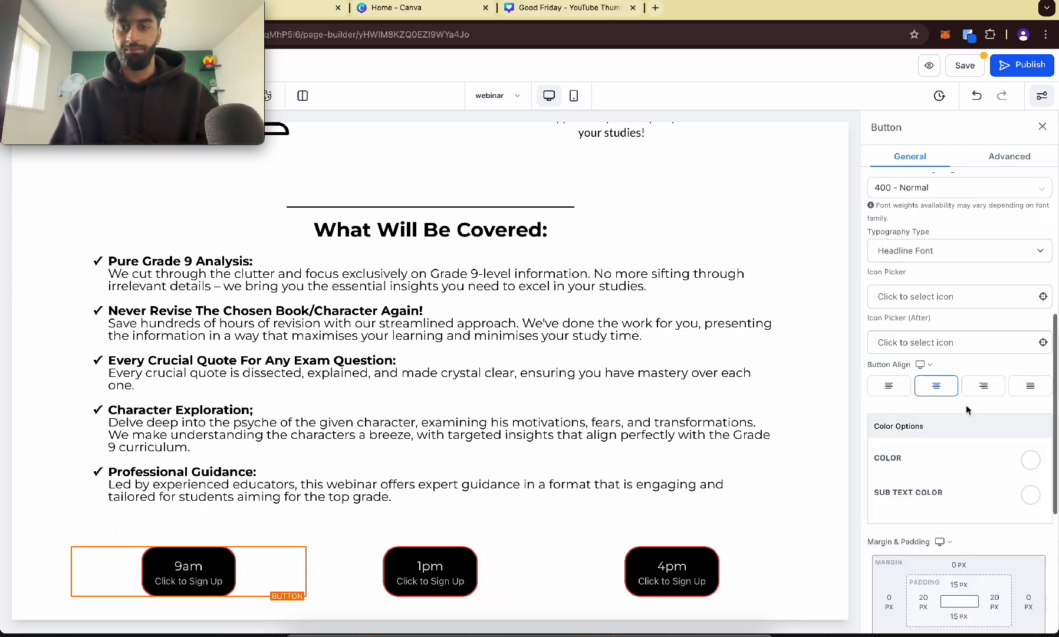
scroll(967, 410, up, 4)
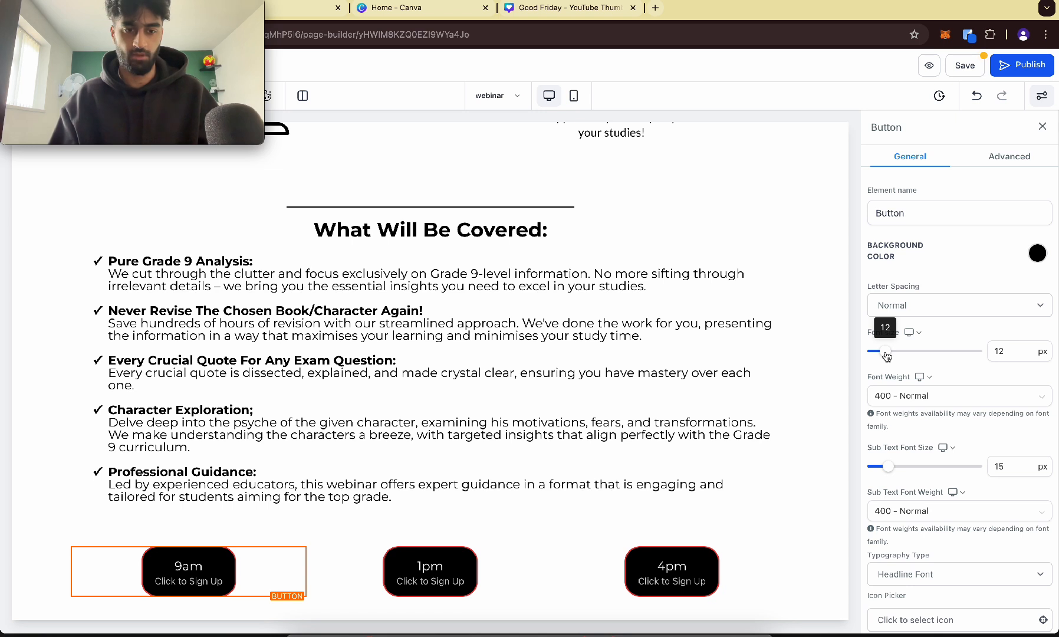
click(1007, 349)
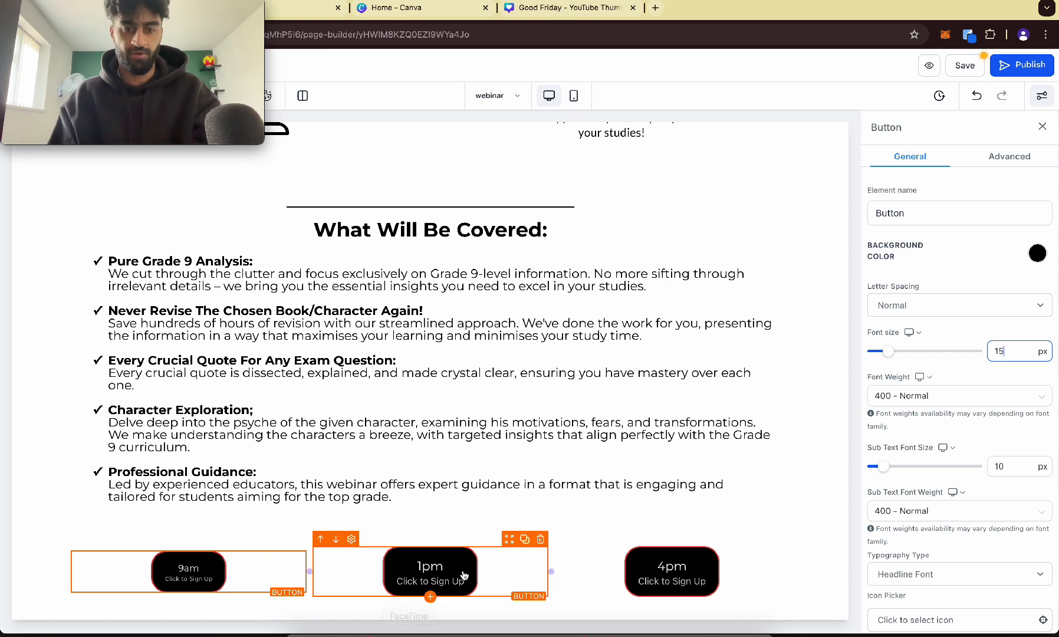
click(669, 471)
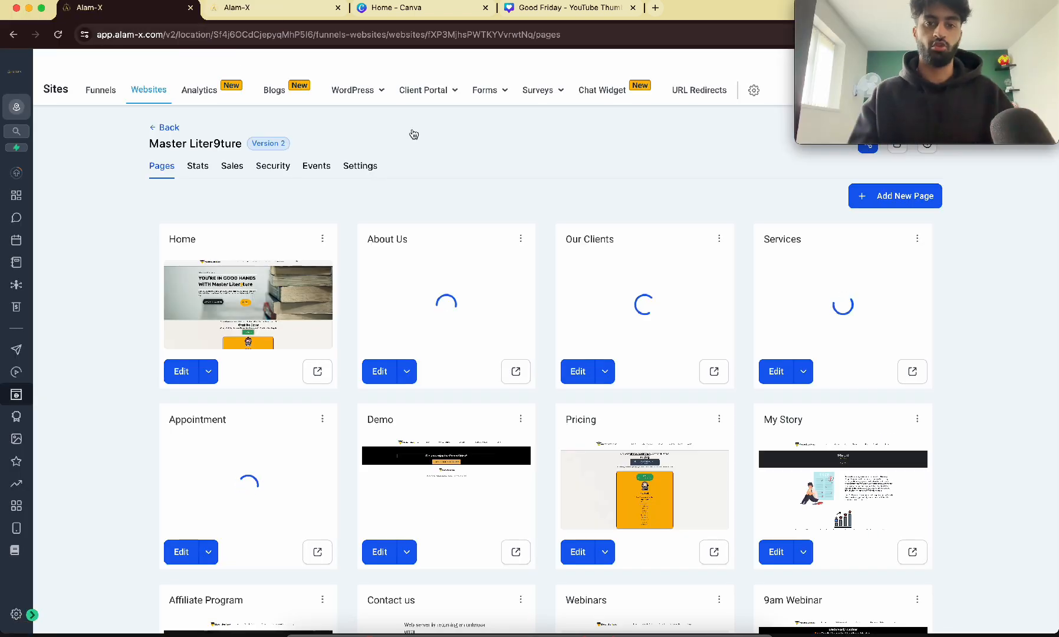
Open the site's list of forms and look at "Webinar Form 1 pm"
click(463, 115)
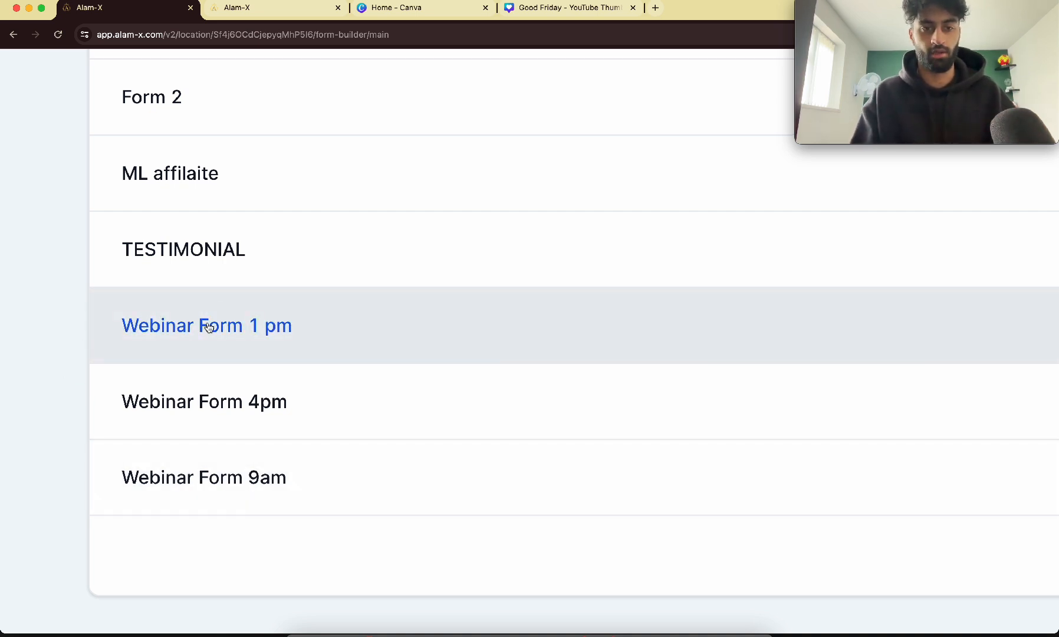
click(212, 322)
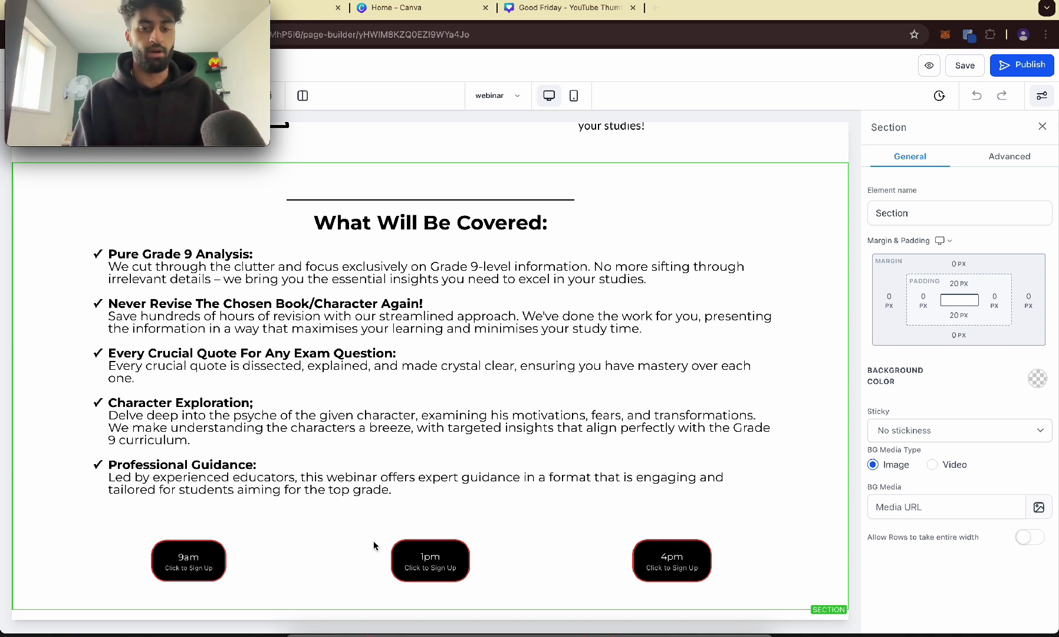
Check the 1pm button's link action in the page builder and add a 1 Column row to the page popup
click(427, 567)
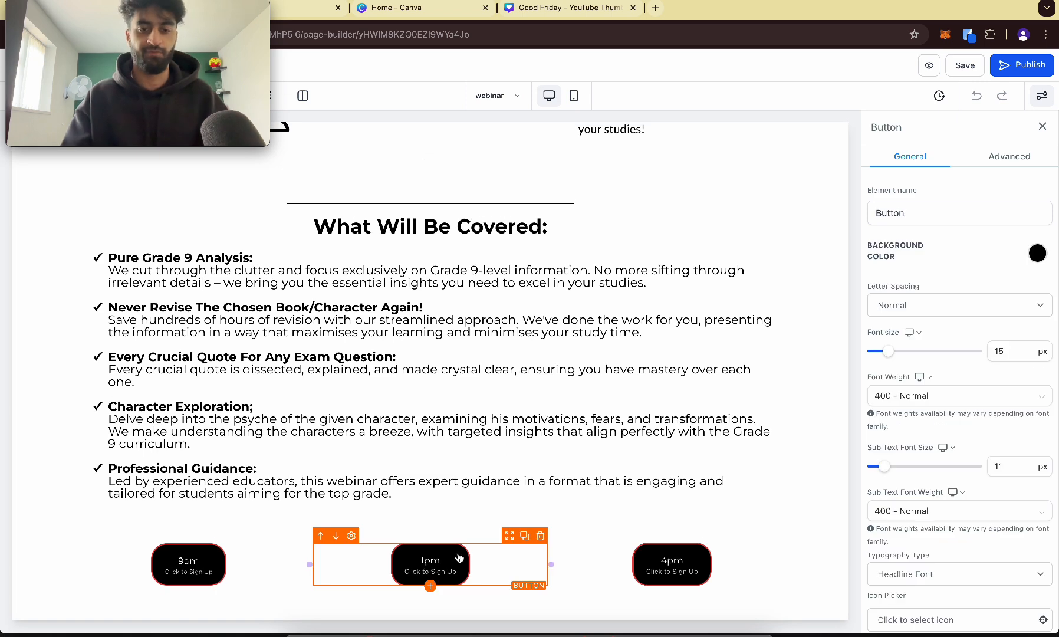
scroll(909, 488, down, 10)
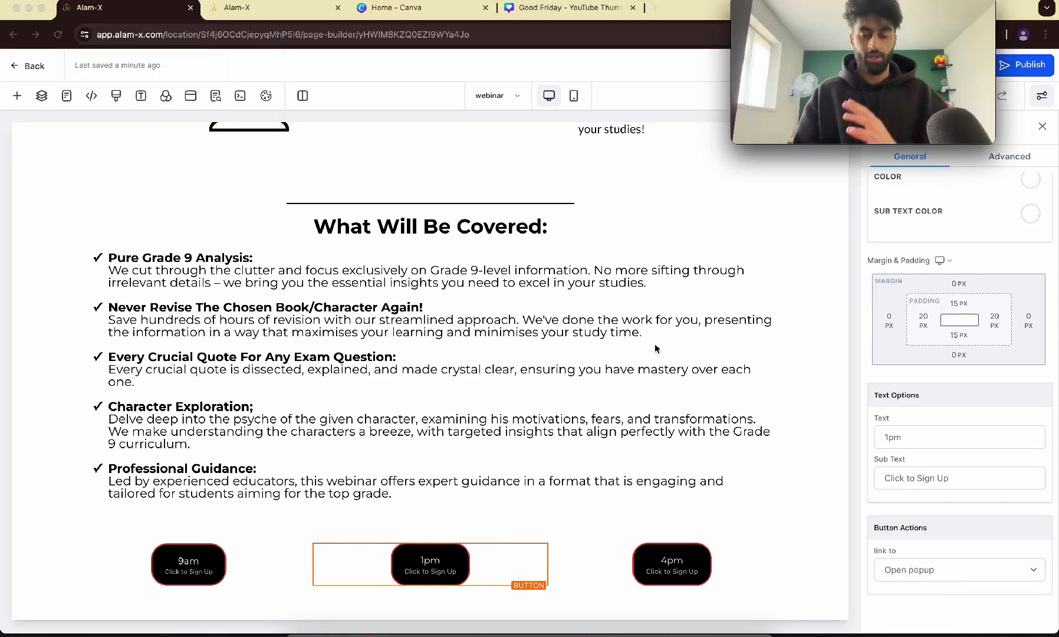
click(191, 96)
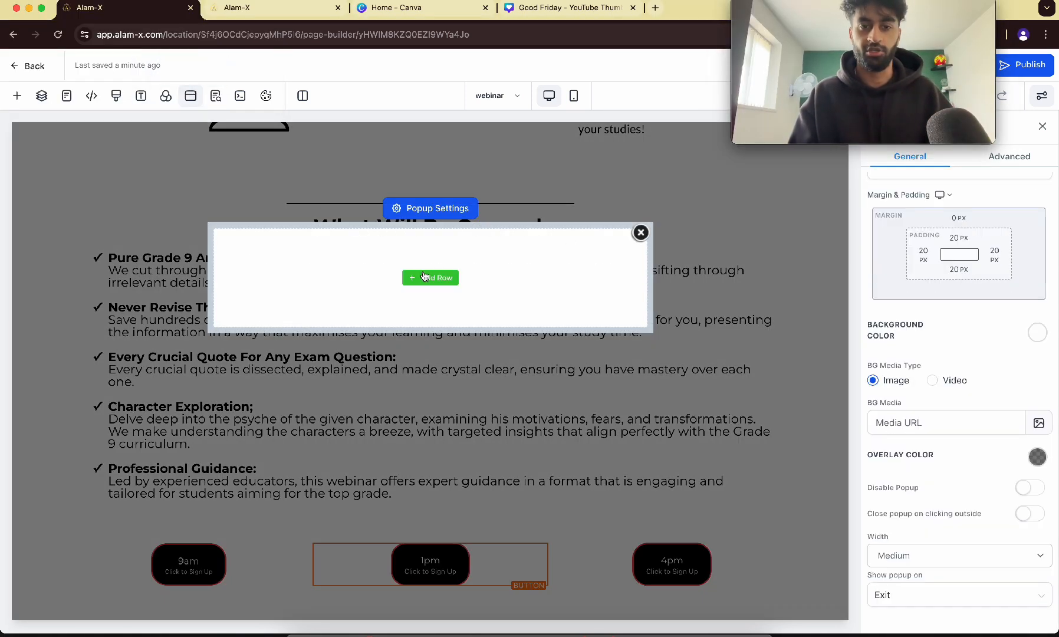
click(424, 276)
click(163, 184)
Add a Form element to the popup's empty column and assign it "Webinar Form 1 pm"
click(419, 295)
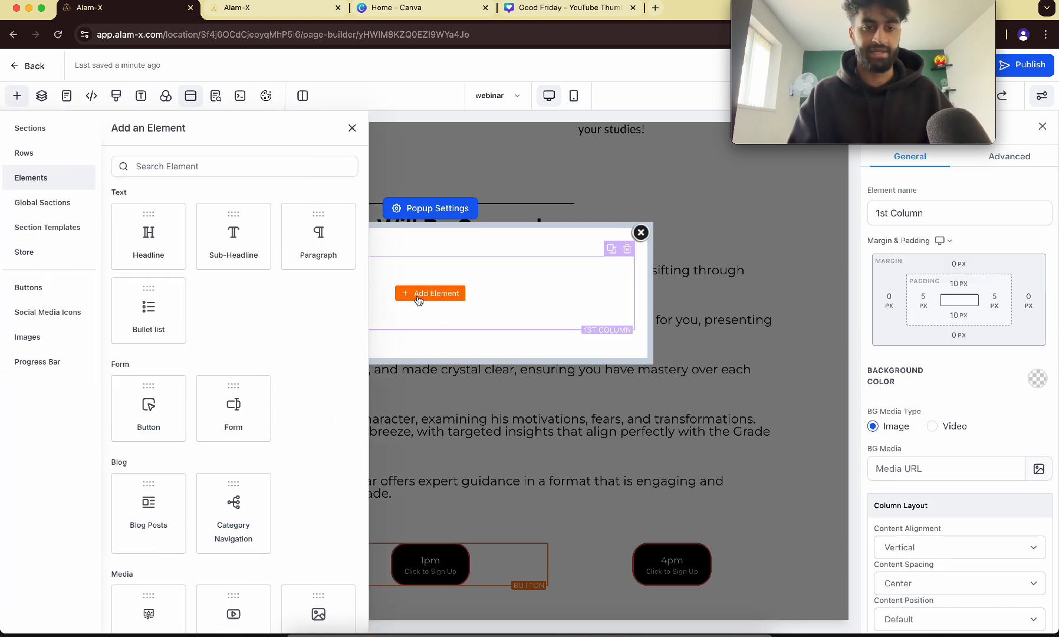
scroll(284, 381, down, 5)
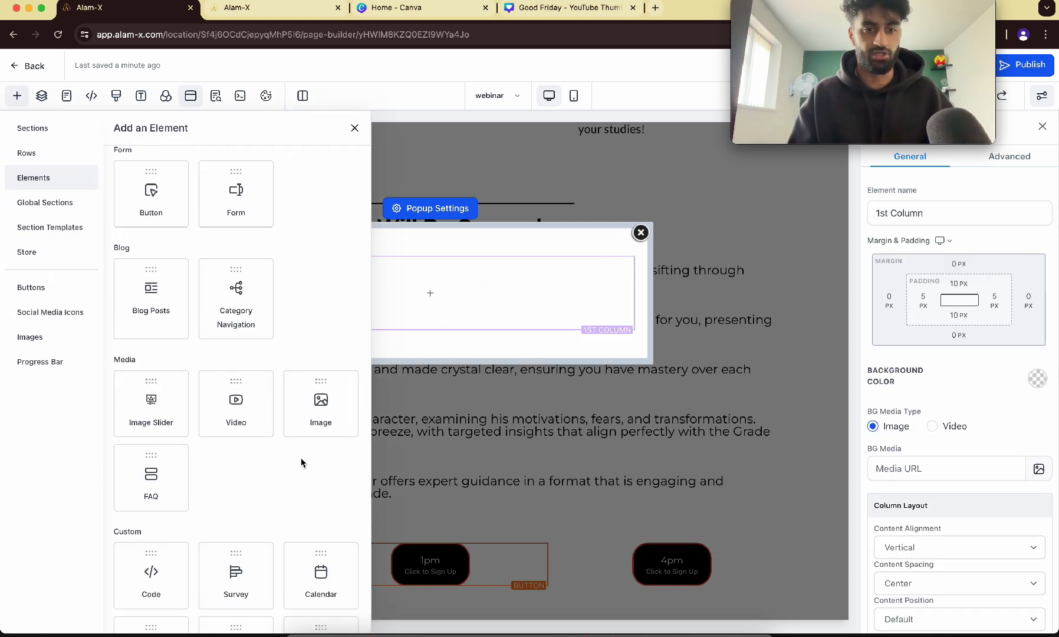
scroll(299, 460, down, 2)
scroll(260, 474, up, 8)
drag(236, 401, 423, 306)
click(466, 298)
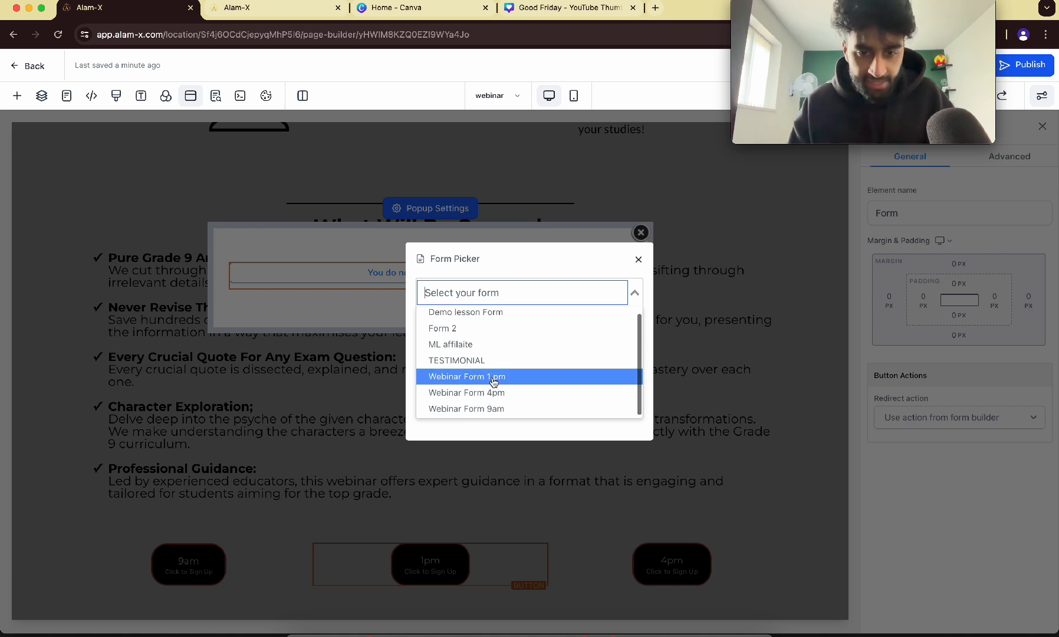
click(520, 378)
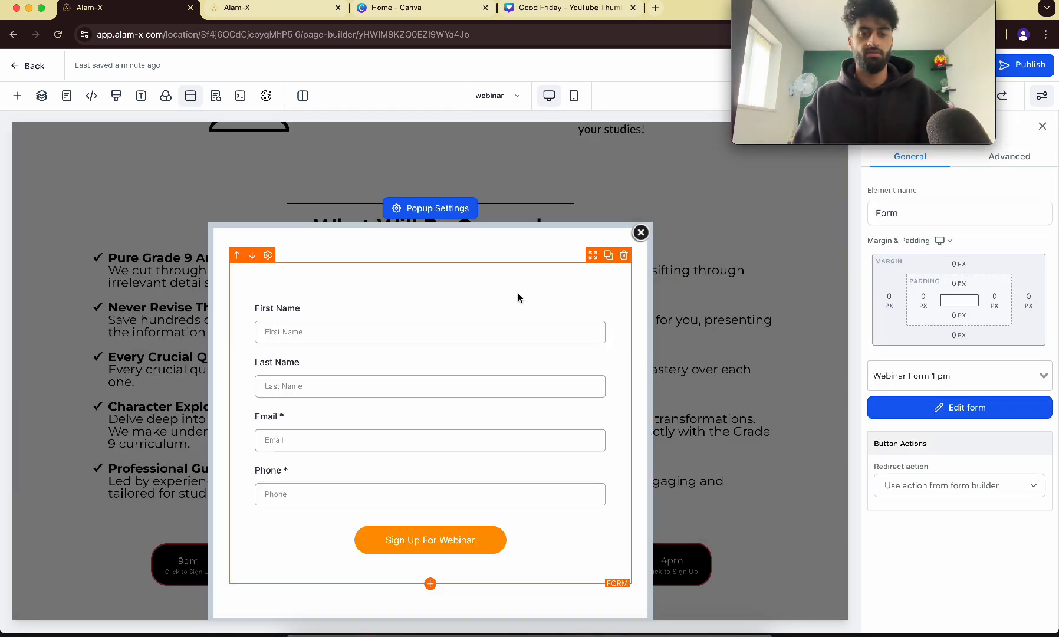
Place a headline above the form in the popup and change its text to "1PM WEBINAR"
click(431, 583)
drag(156, 253, 418, 279)
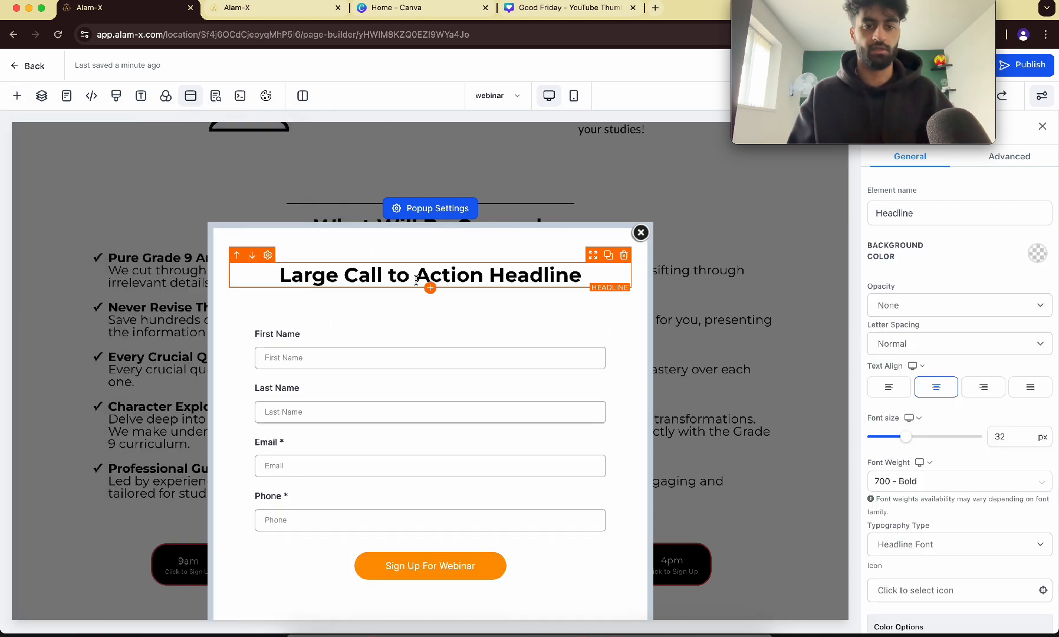
click(412, 276)
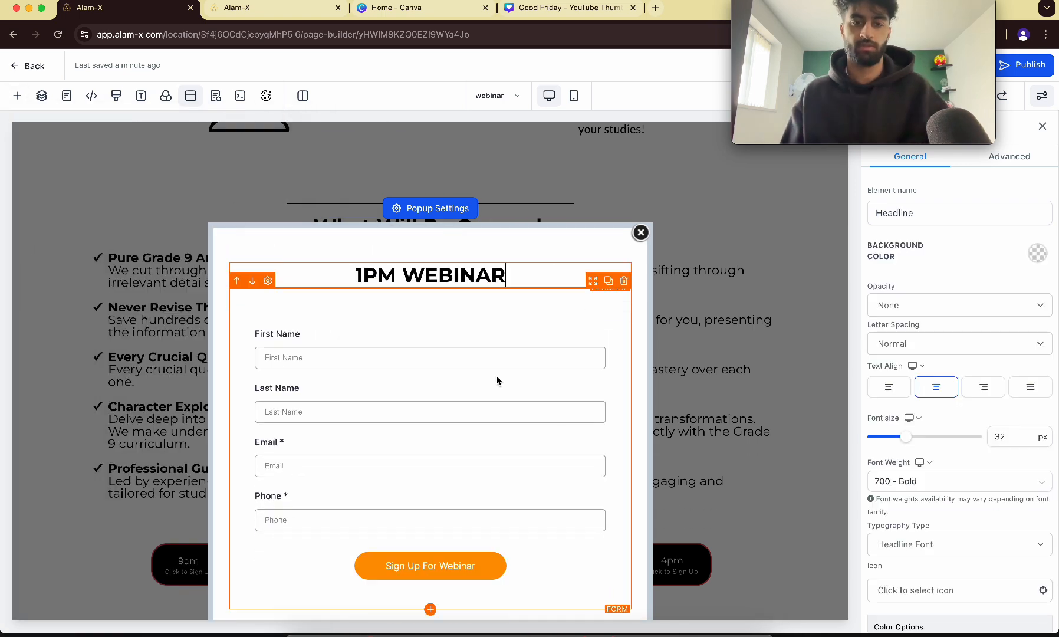
click(500, 382)
scroll(573, 427, down, 1)
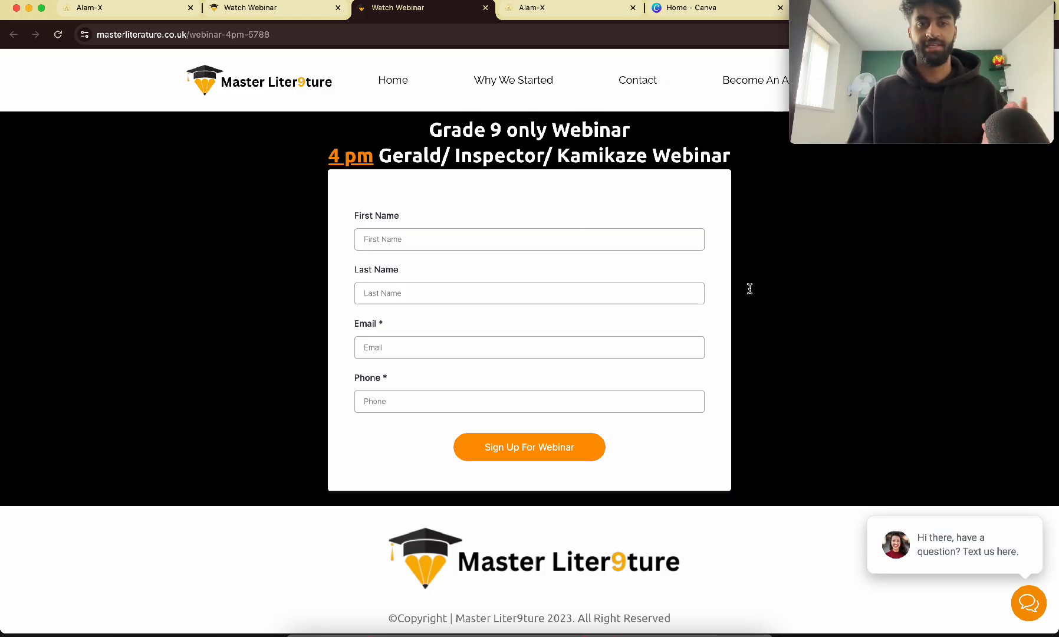
Look at the heading and sign-up form on the live 4 pm webinar page
triple_click(352, 156)
click(418, 209)
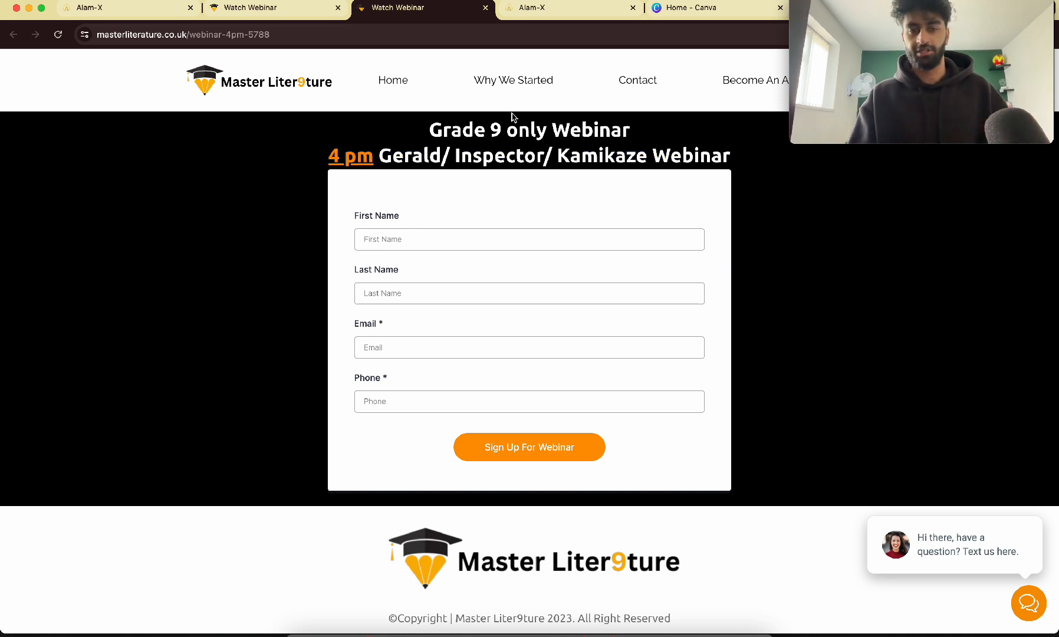
click(236, 13)
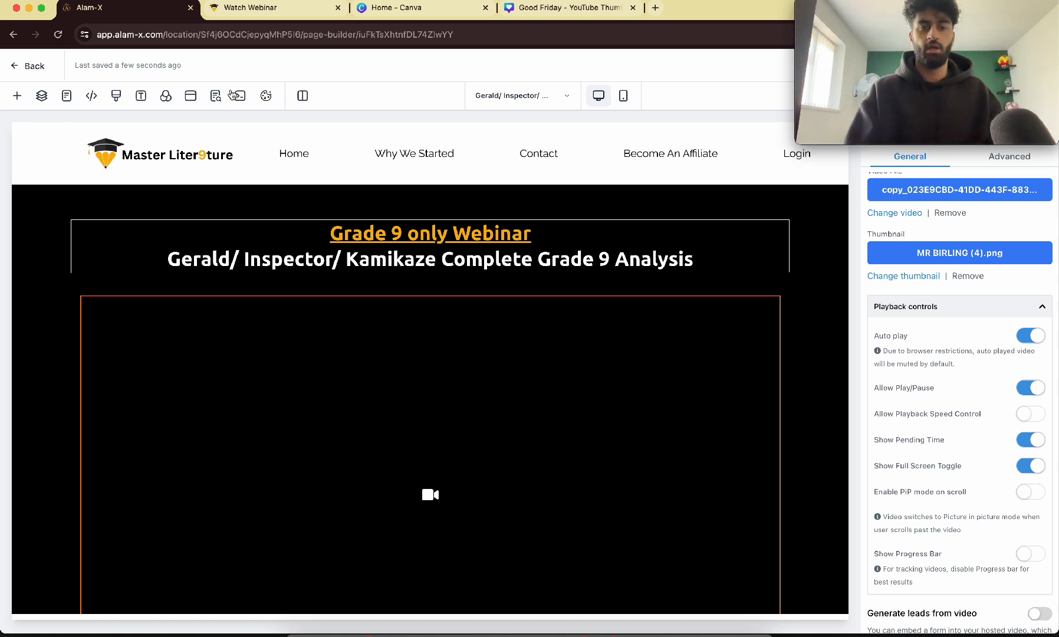
Examine the section, headline and video on the watch-webinar page in the builder, and browse the elements that can be added
click(43, 202)
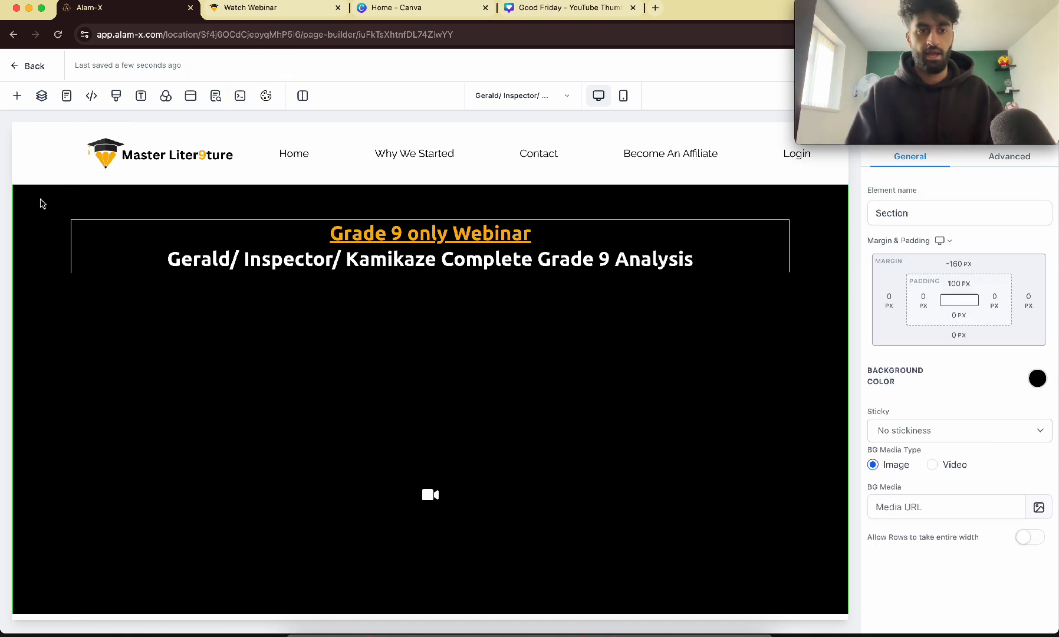
triple_click(364, 236)
scroll(359, 241, down, 3)
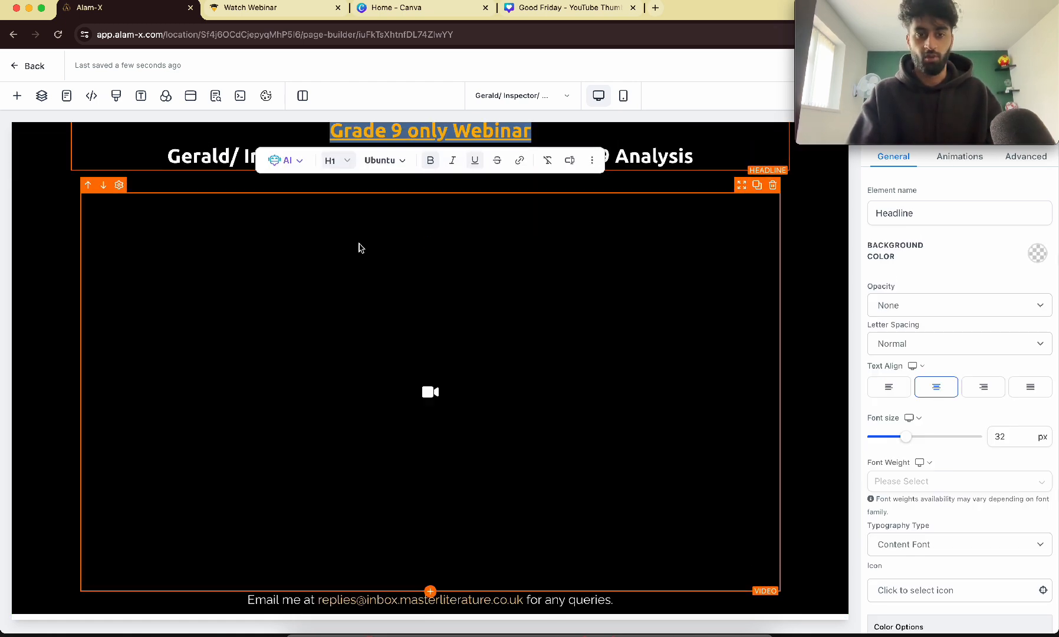
click(421, 555)
click(431, 590)
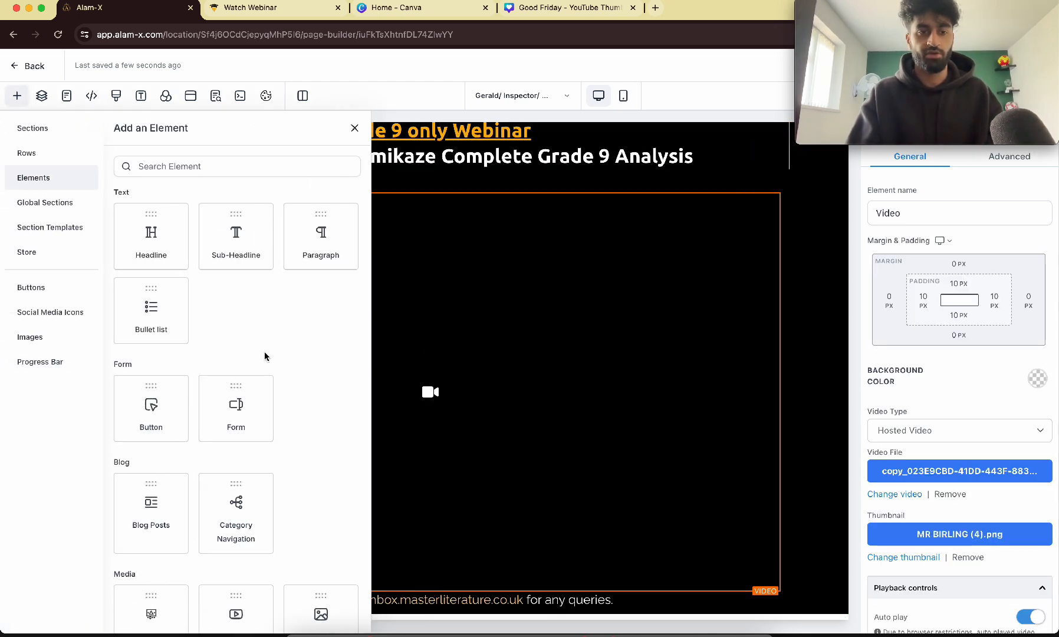
scroll(250, 348, down, 5)
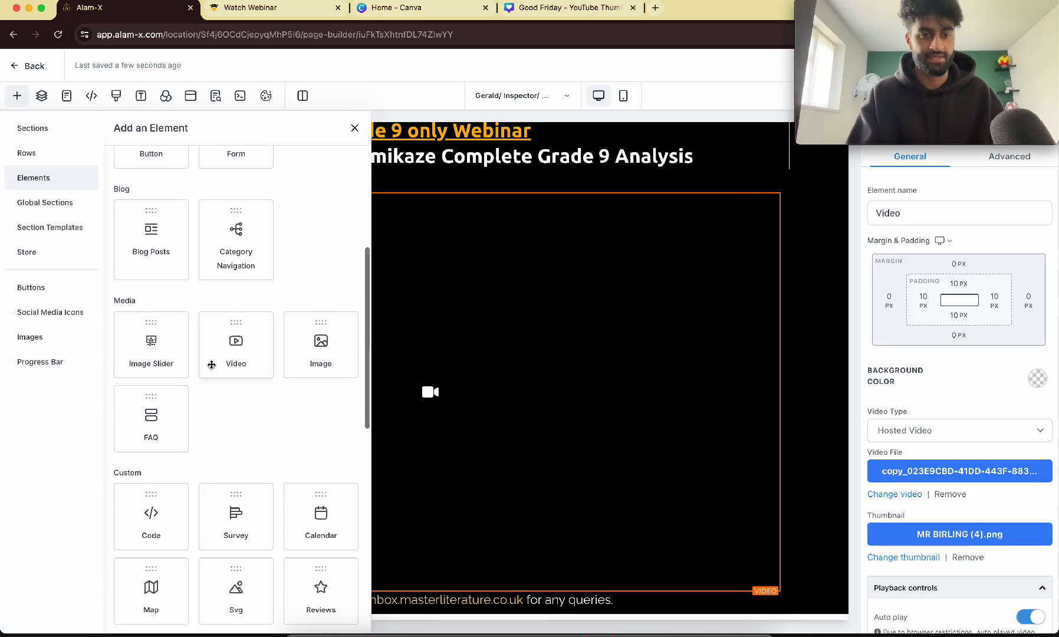
scroll(230, 355, up, 5)
scroll(231, 353, down, 3)
scroll(242, 341, down, 3)
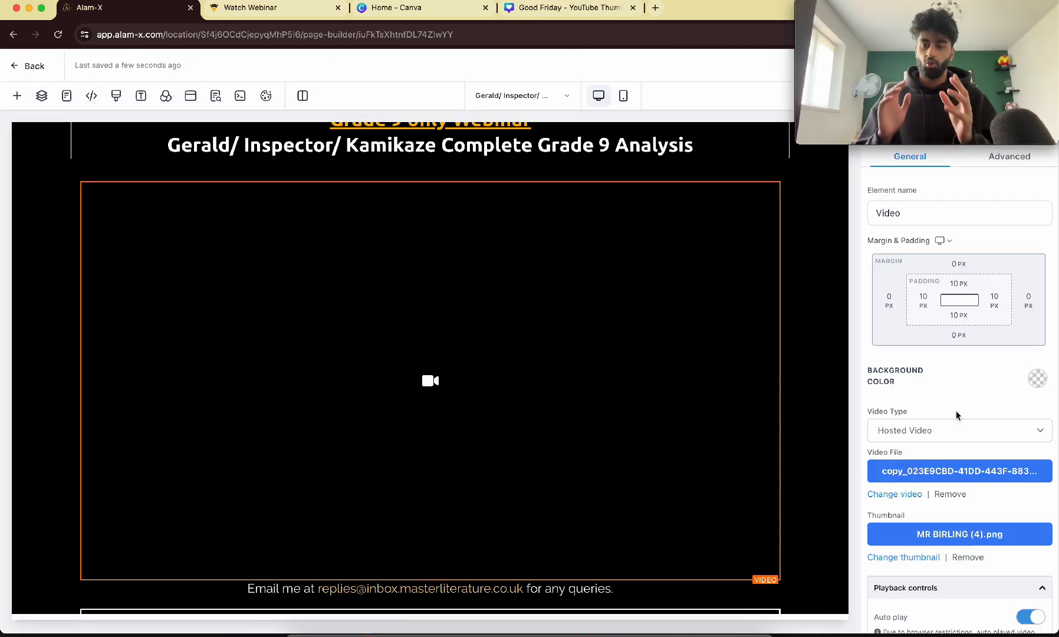
Review the video element's type options, hosted file, thumbnail, playback controls and lead-generation option
click(948, 428)
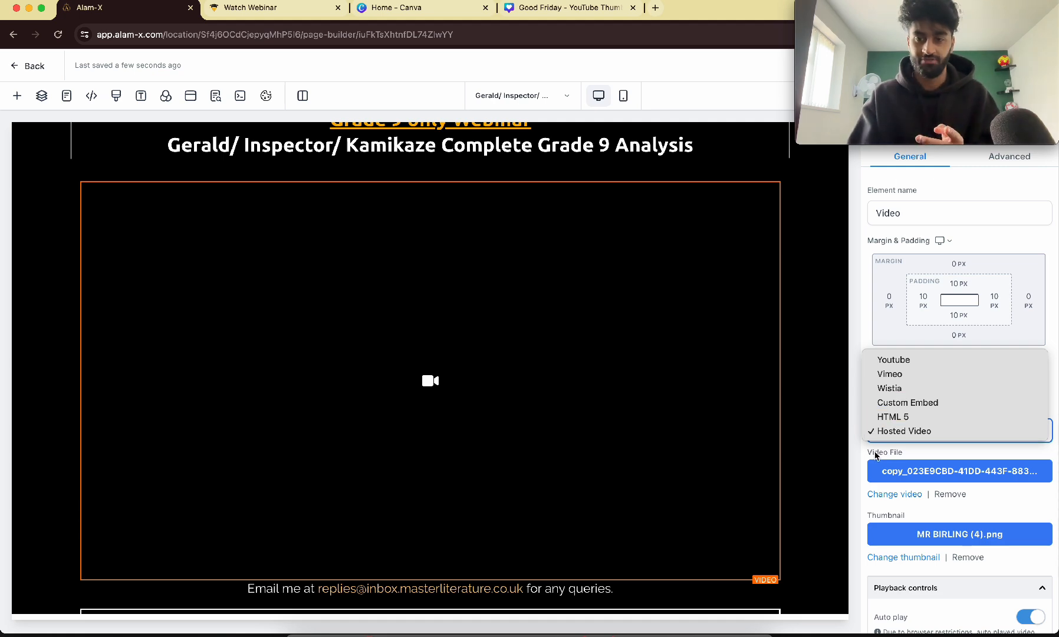
click(932, 428)
scroll(976, 472, up, 3)
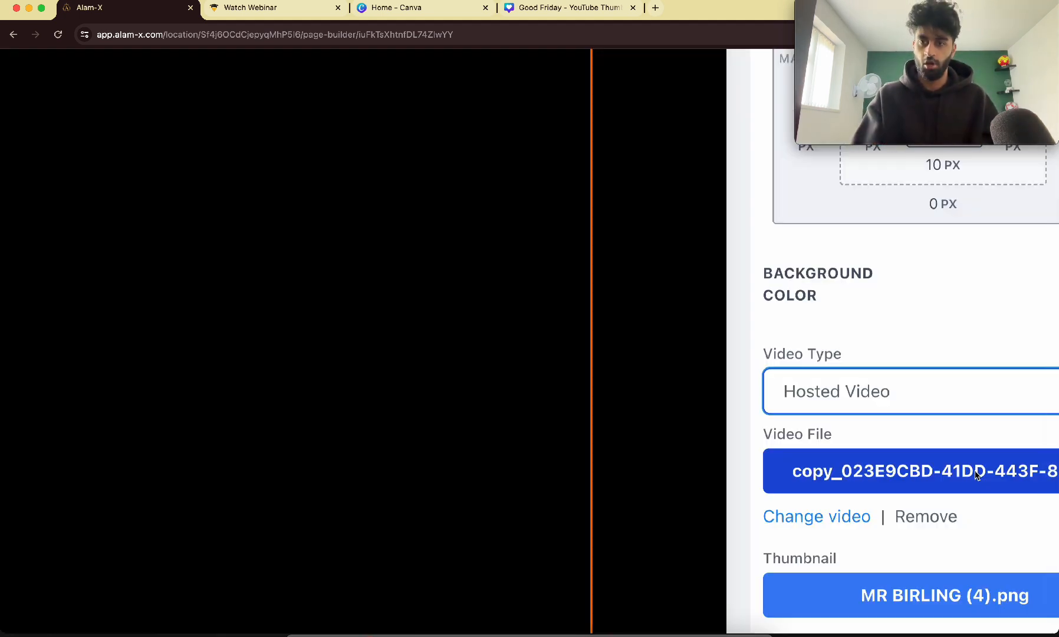
scroll(976, 475, down, 3)
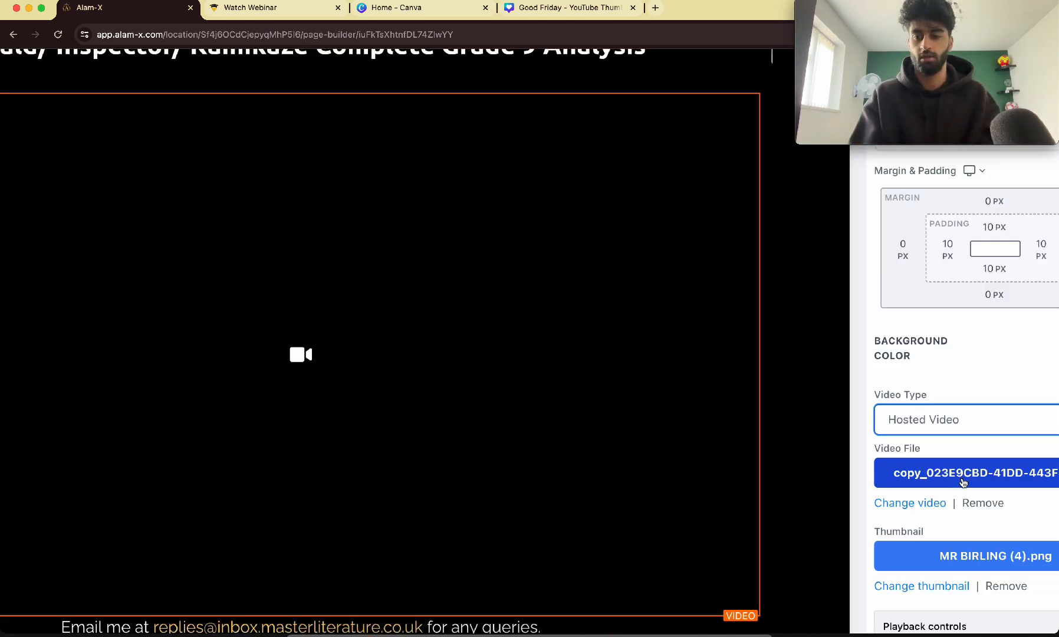
scroll(963, 482, down, 3)
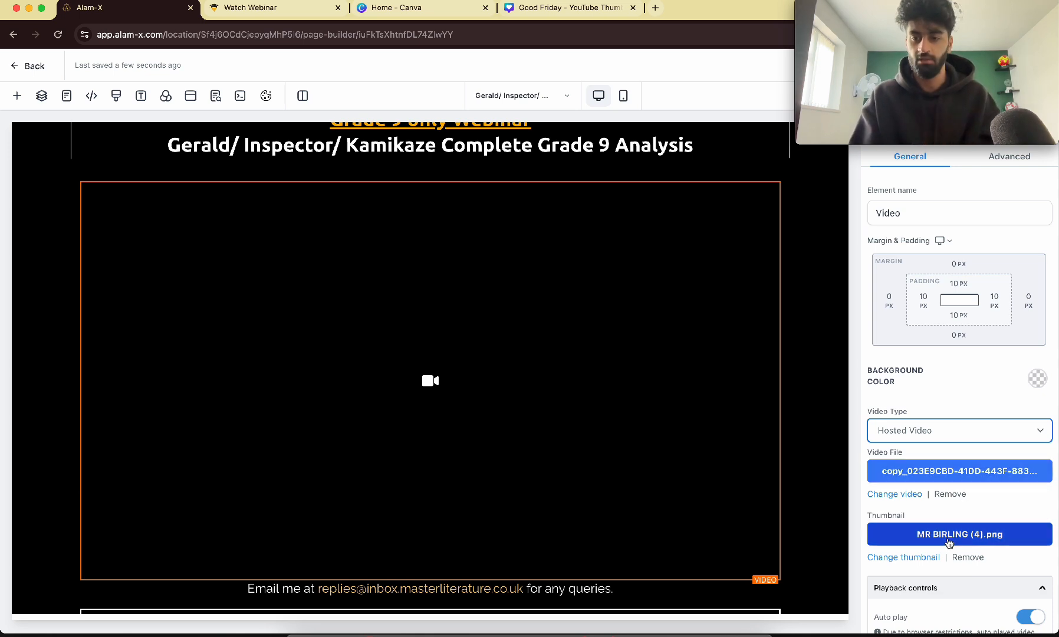
scroll(946, 541, down, 5)
scroll(947, 541, up, 2)
scroll(1003, 428, up, 2)
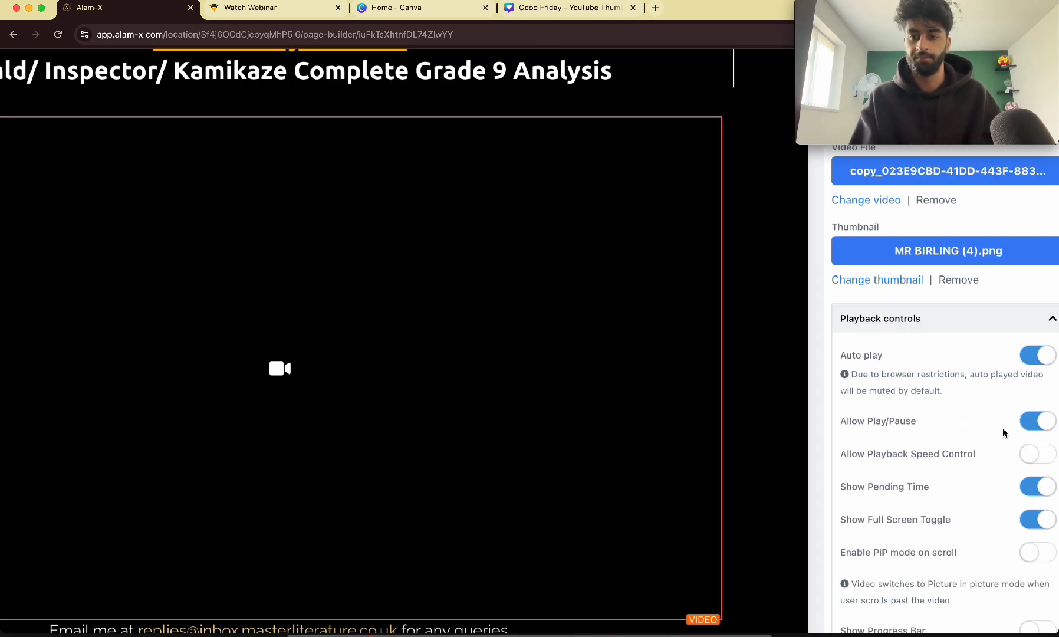
scroll(1004, 428, up, 3)
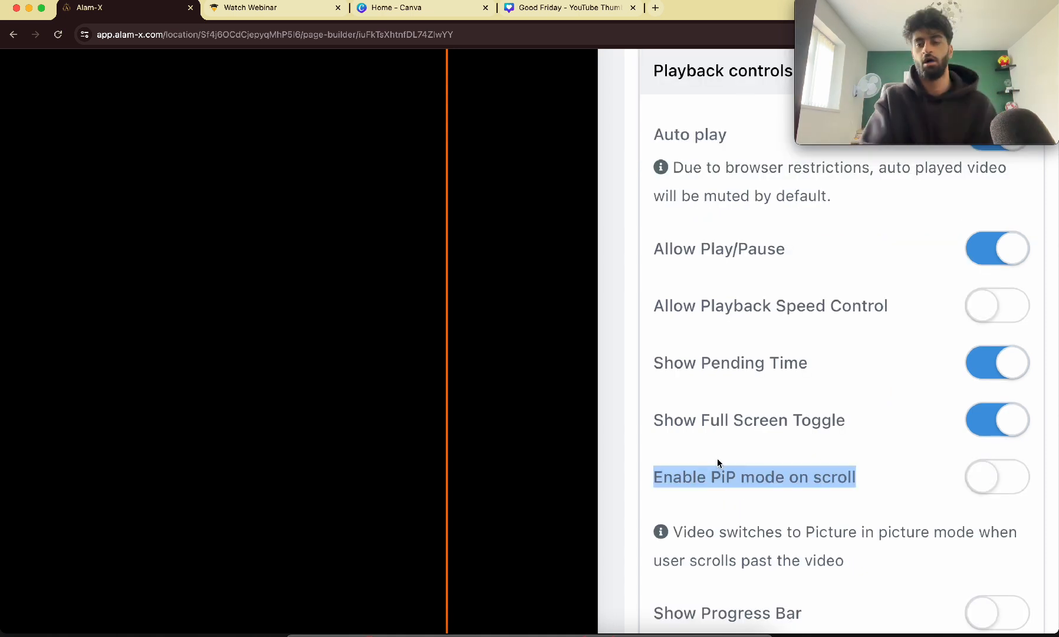
click(718, 460)
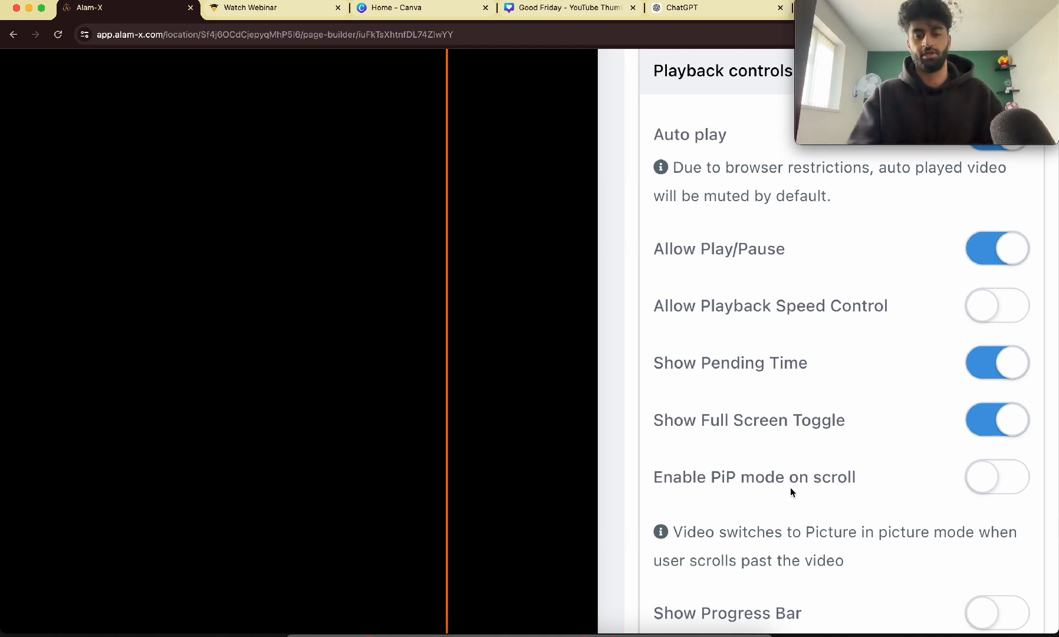
scroll(791, 488, down, 6)
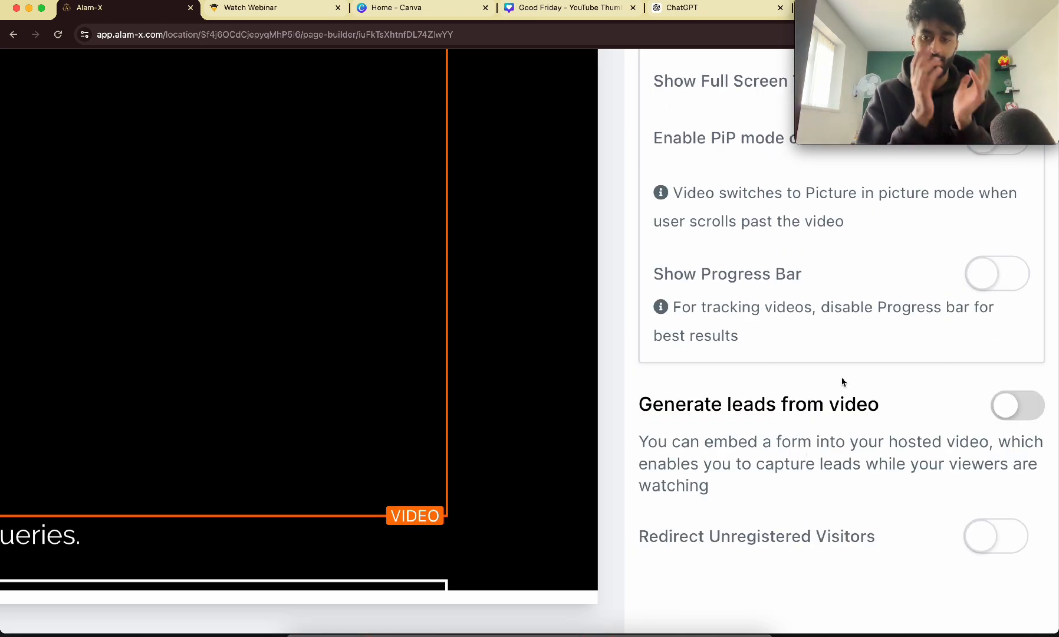
Turn on Generate leads from video and check its form display time and form selection fields
click(1010, 407)
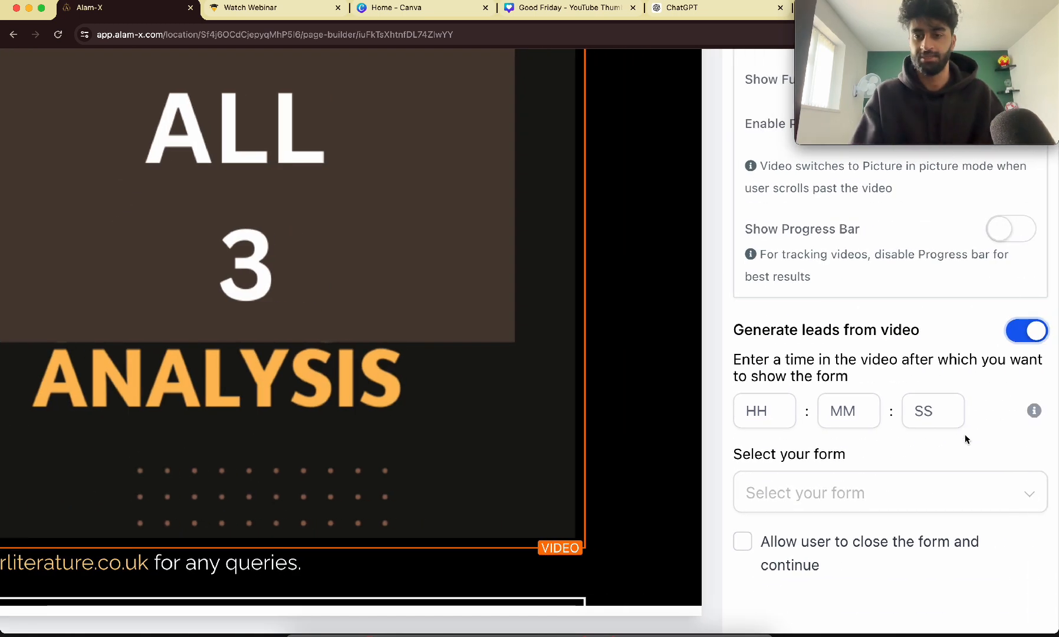
click(938, 411)
click(869, 495)
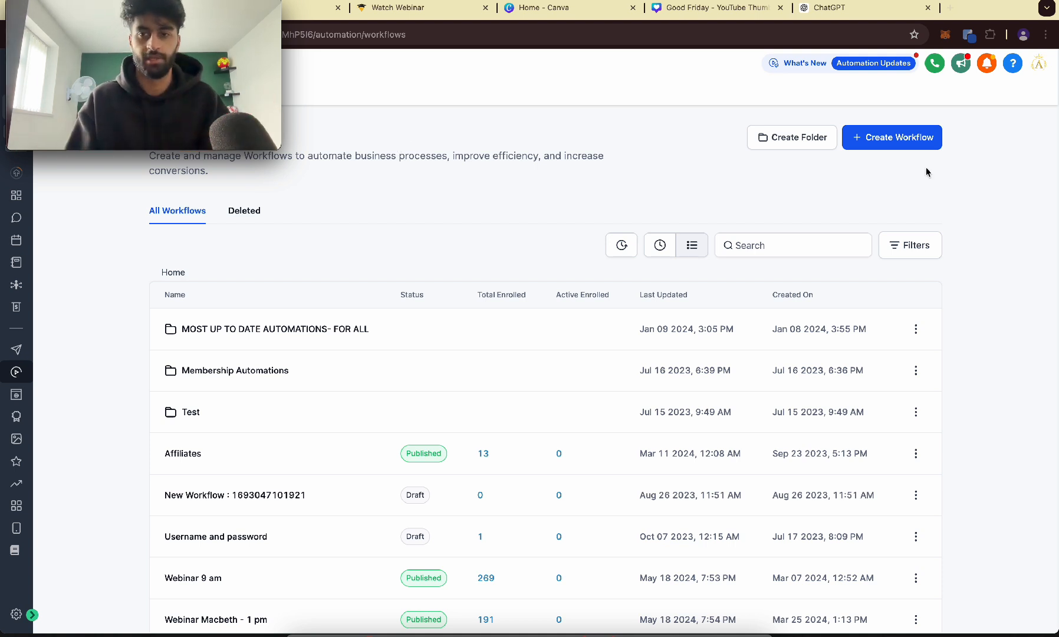
Create a new automation workflow from scratch and name it "9 am webinar autmomation"
click(893, 137)
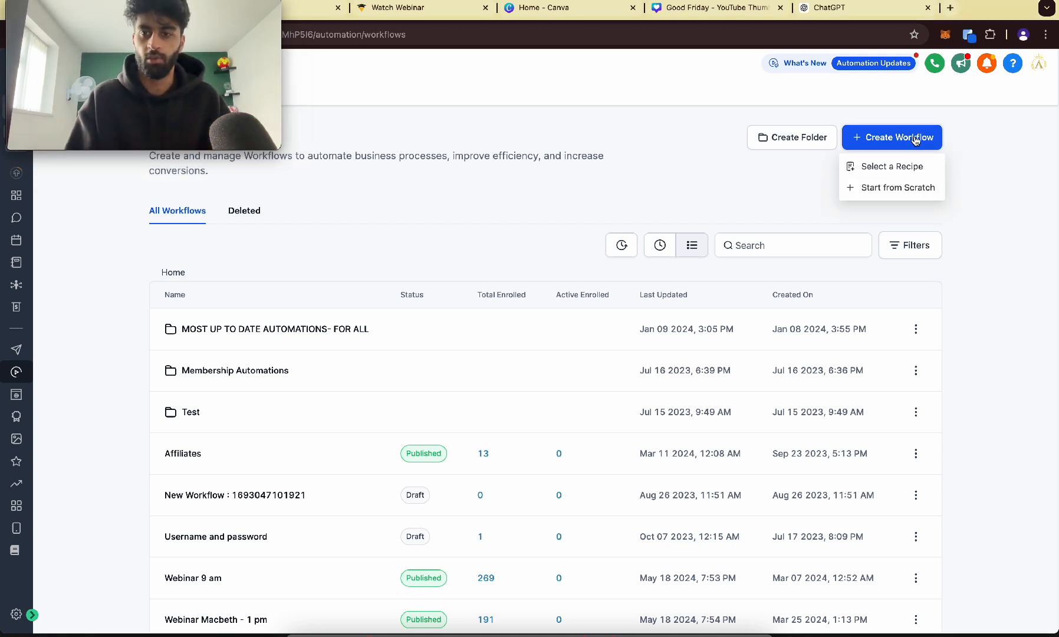
click(854, 189)
text(9 am webinar)
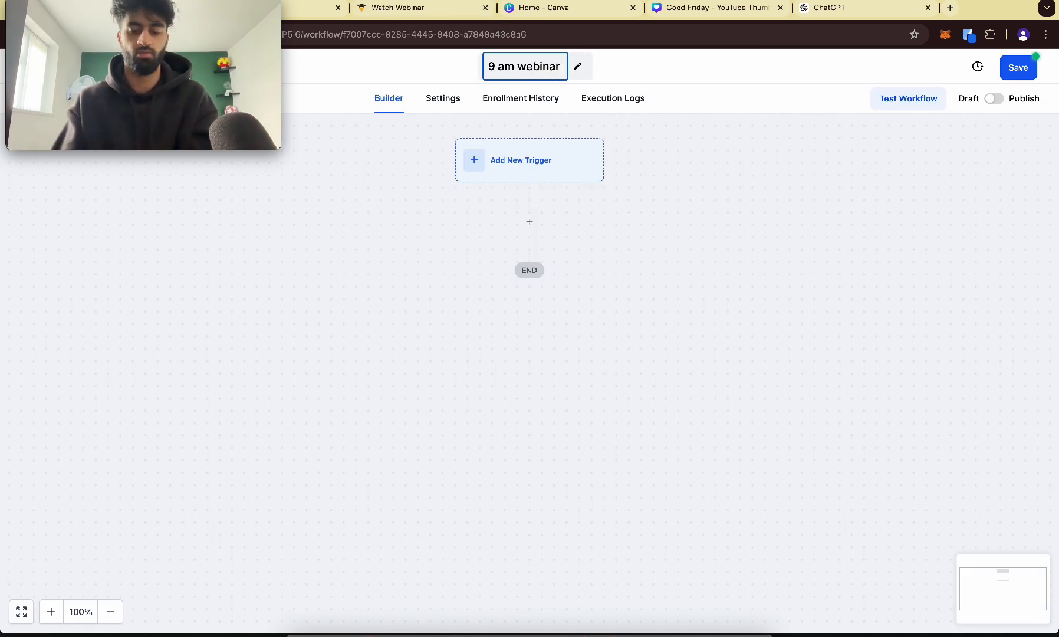
text( autmomation)
key(Return)
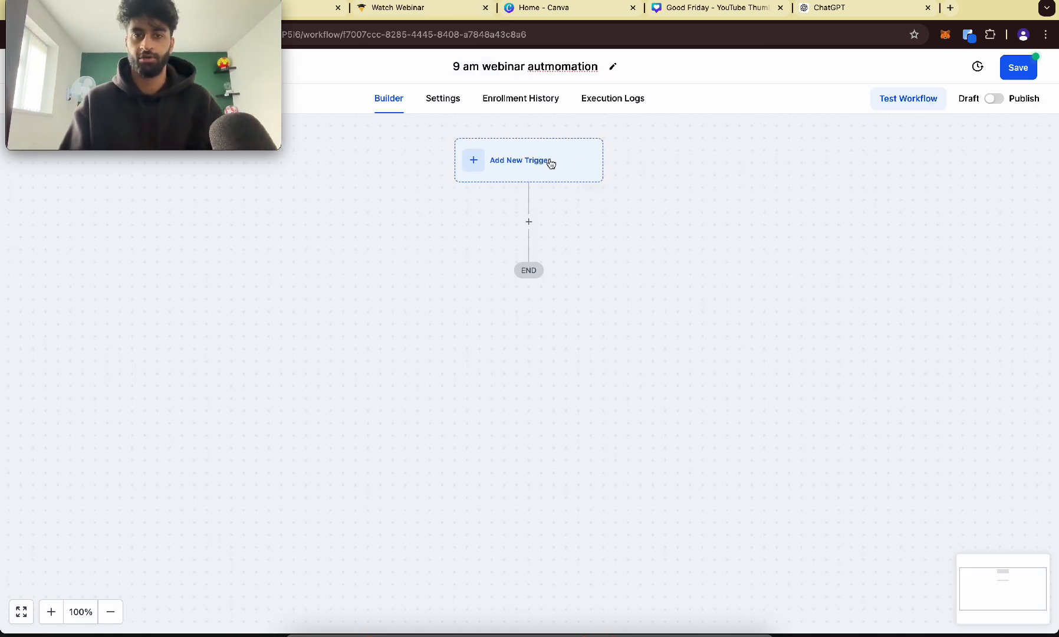
Add a Form Submitted trigger with the filter "Form is" set to "Webinar Form 9am" and save it
click(539, 164)
text(form)
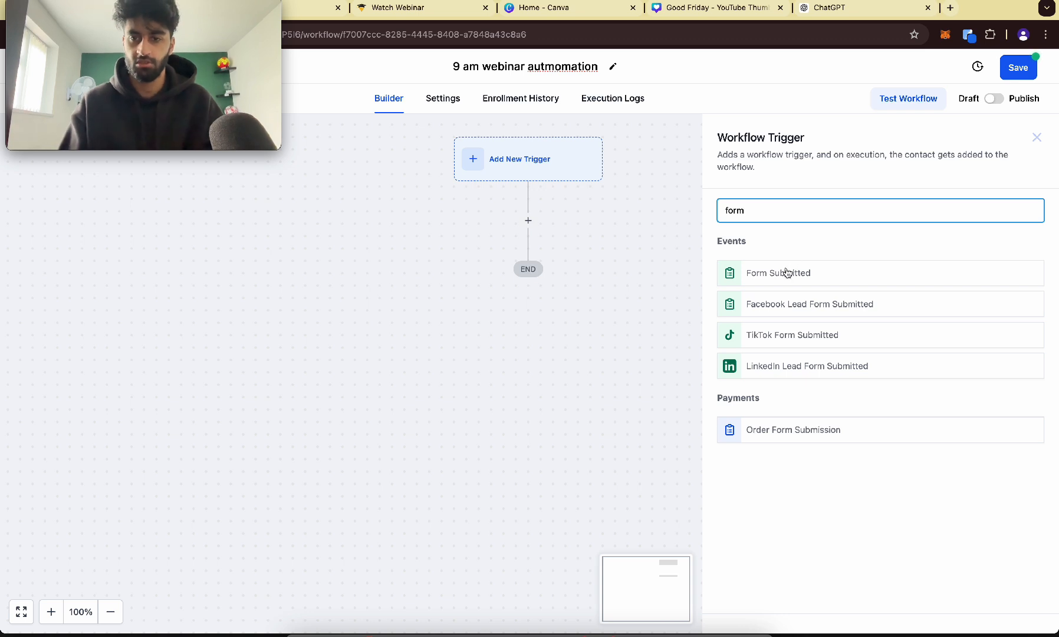
click(787, 272)
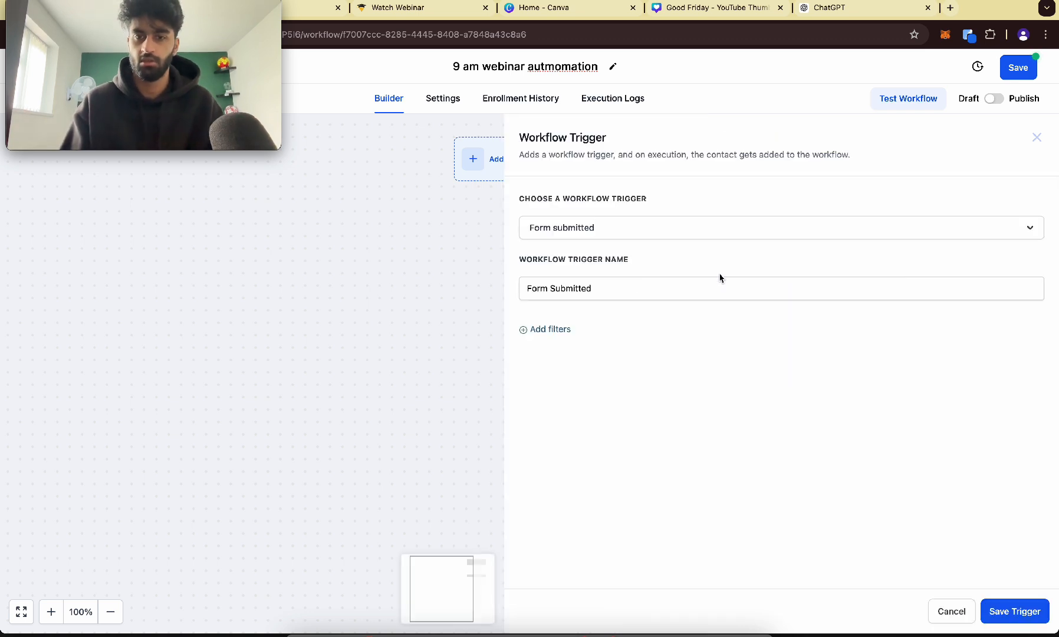
click(537, 328)
click(576, 343)
click(562, 424)
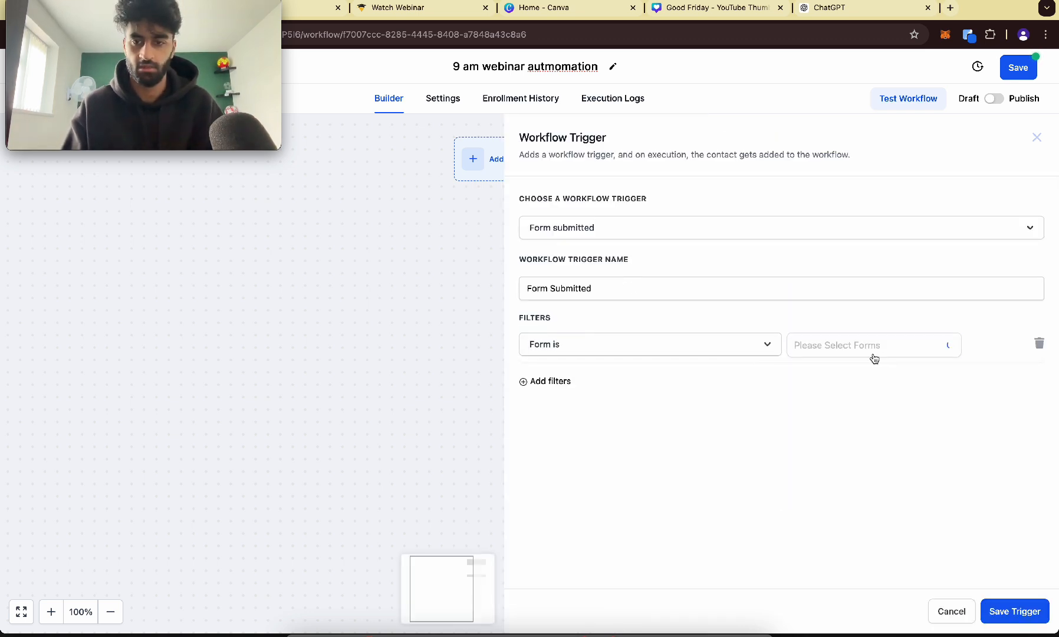
click(884, 346)
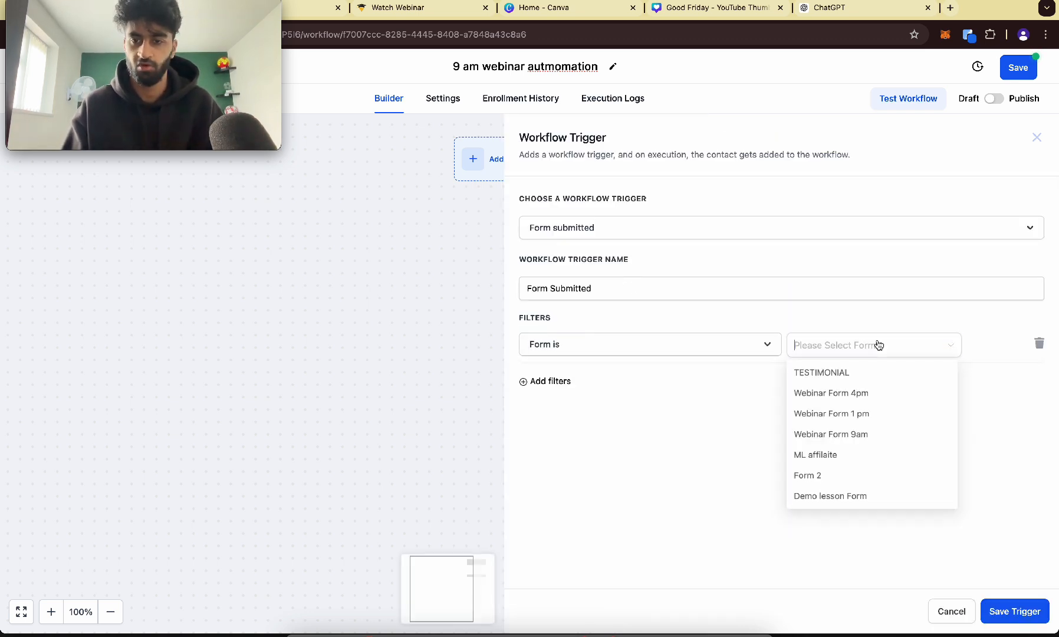
click(884, 436)
click(394, 255)
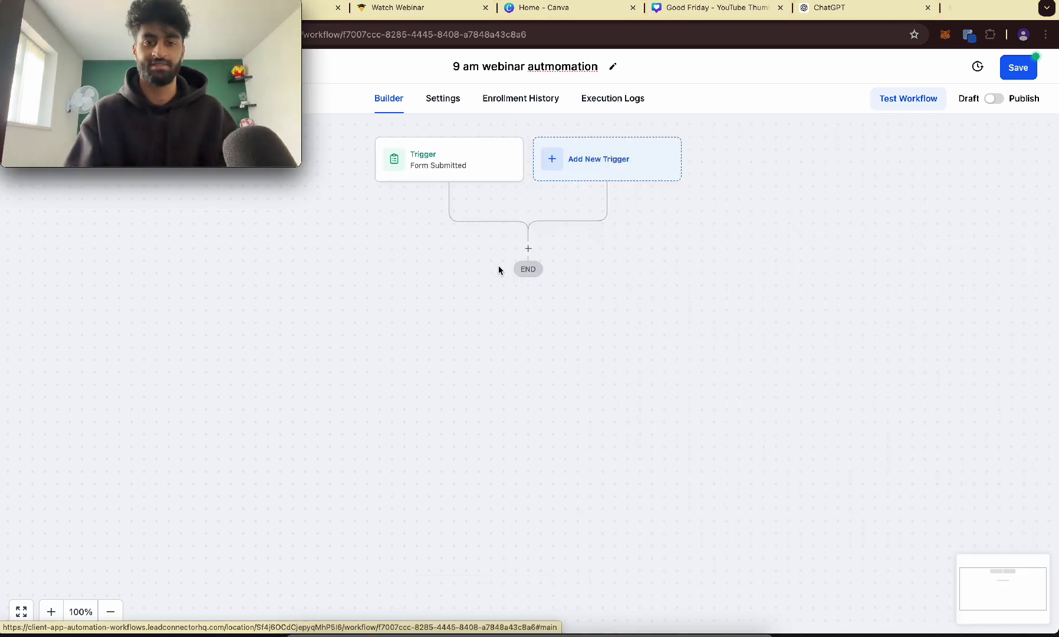
Add a Set Event Start Date action of type Specific Date/Time, set to 17 July 2024, and save it
click(529, 248)
text(set)
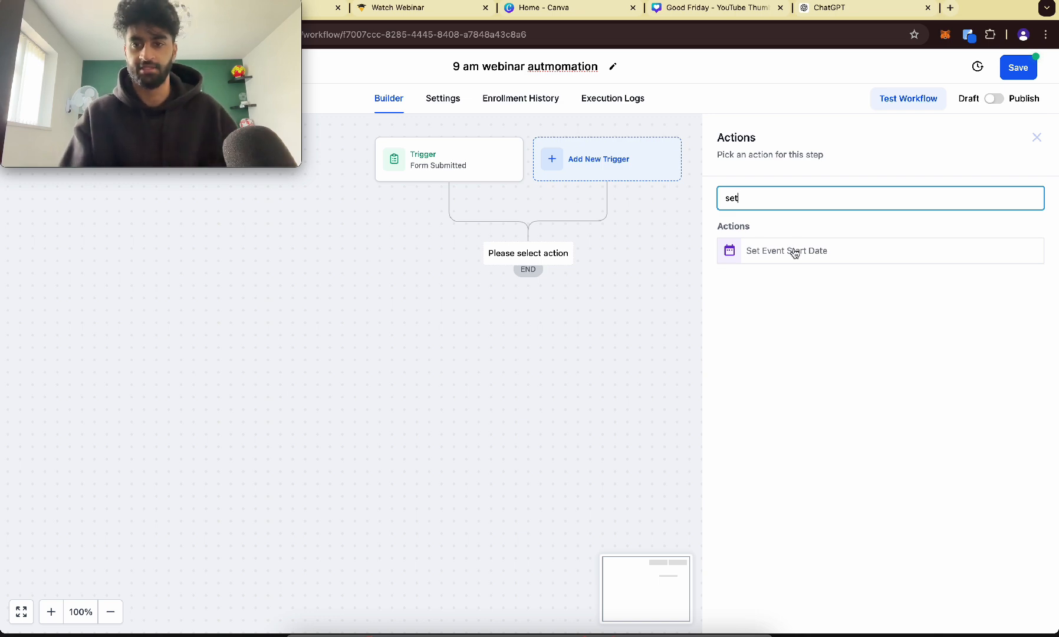
click(795, 252)
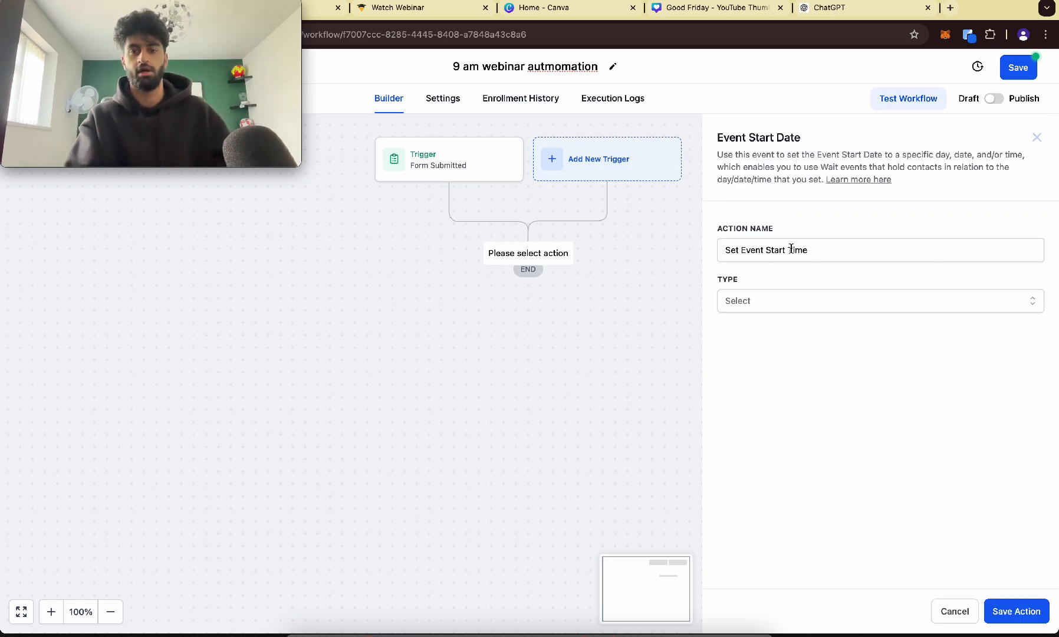
click(737, 295)
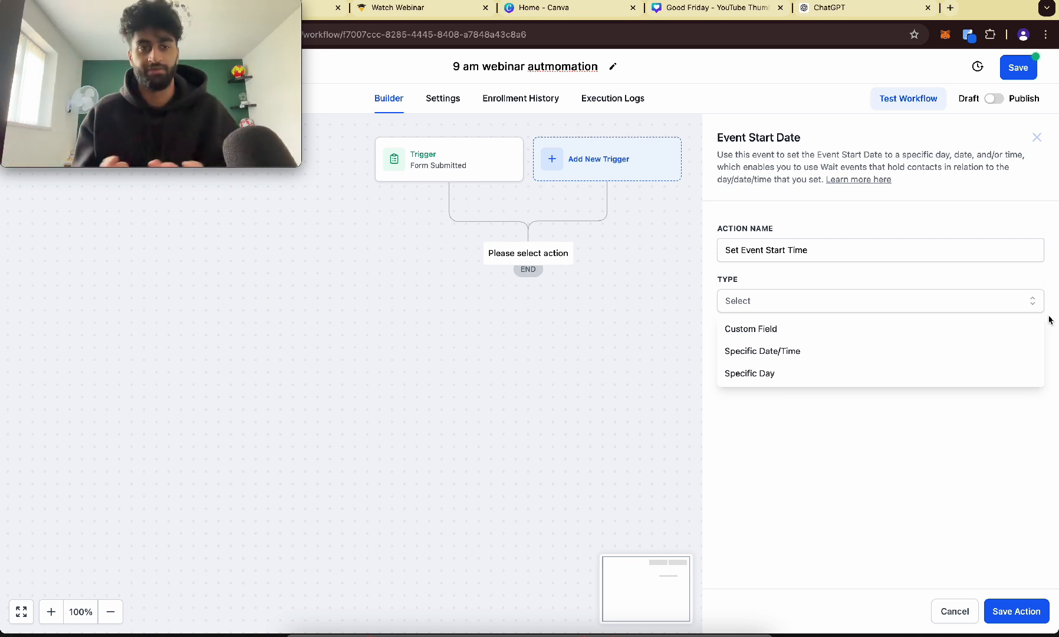
click(813, 352)
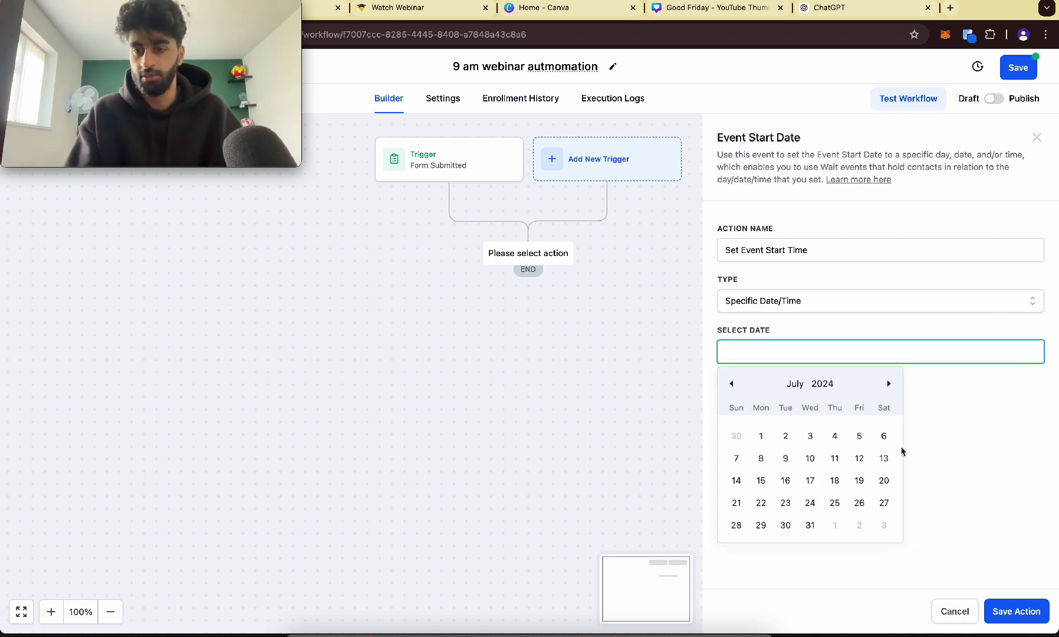
click(809, 482)
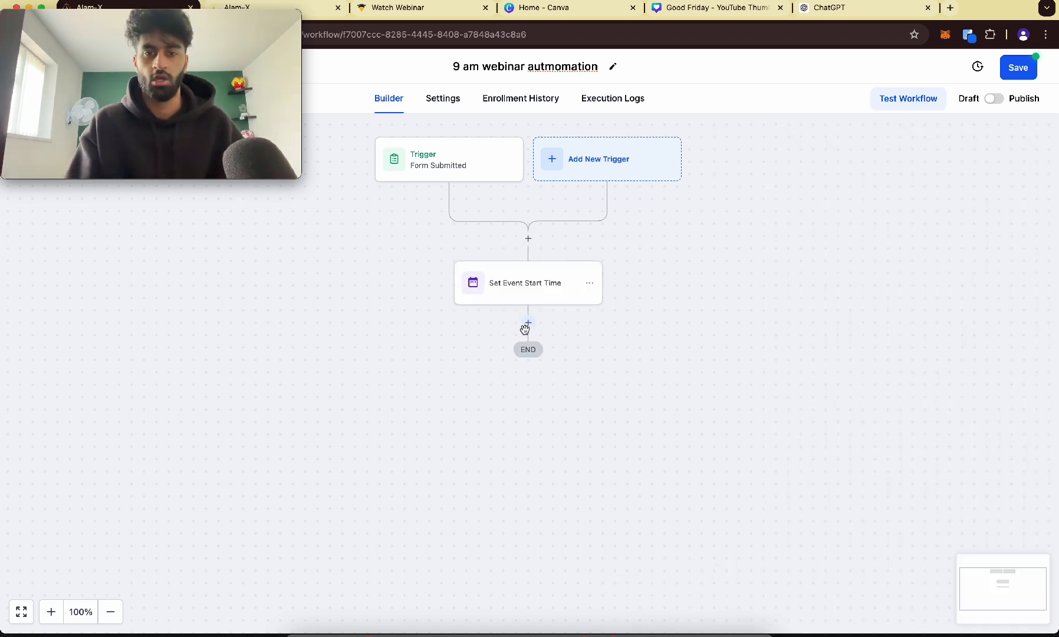
Add an Add Contact Tag action with the tag "9am" below the event start time and save it
click(527, 325)
text(tag)
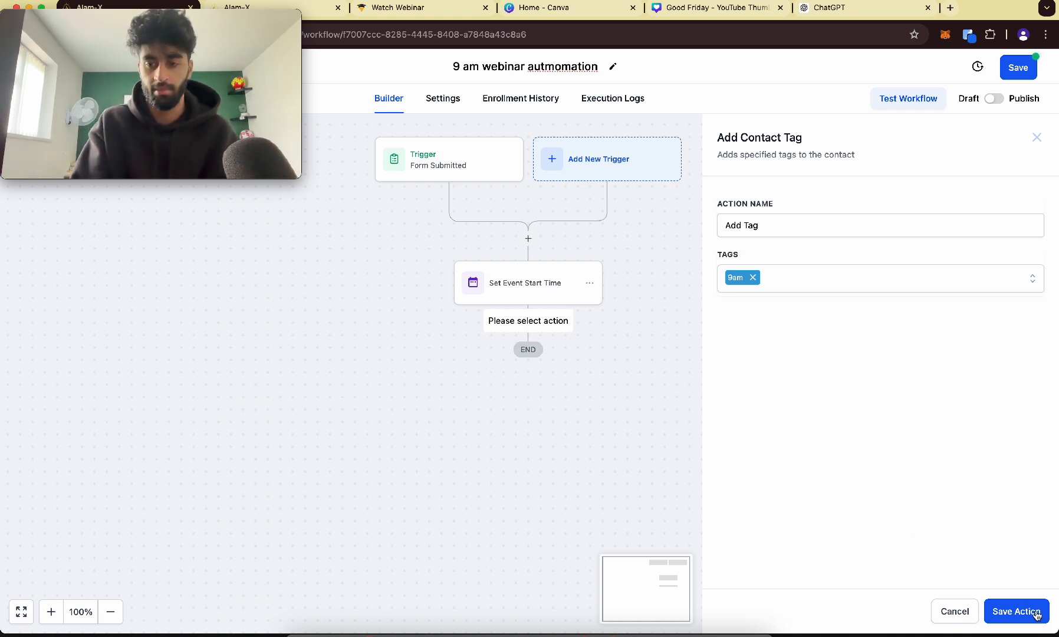
click(1017, 611)
Add an Internal Notification action after the tag and set its type to Notification
click(530, 405)
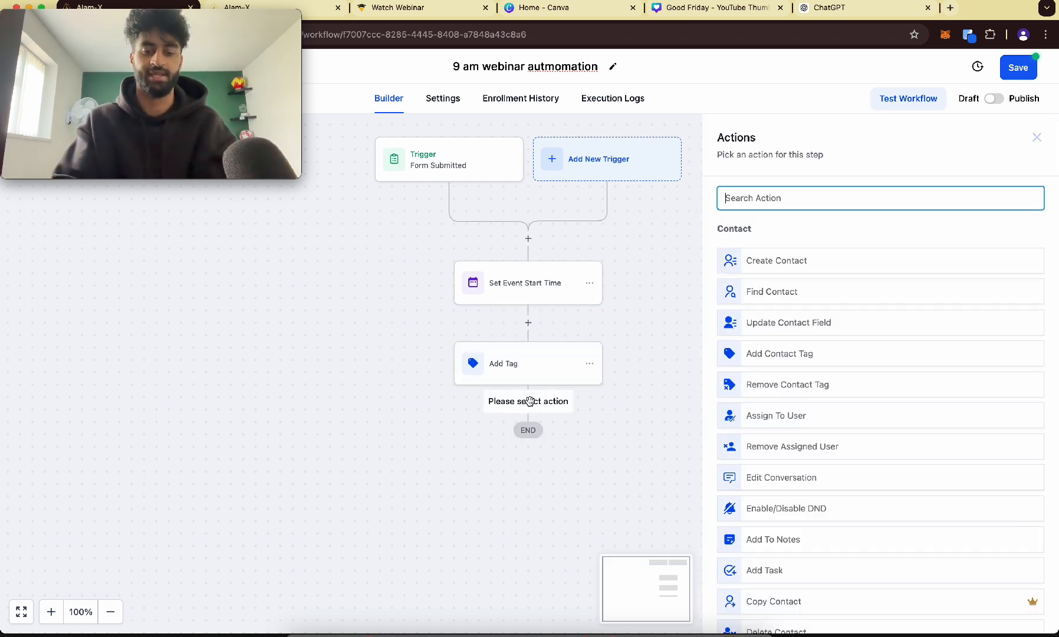
text(intern)
click(803, 262)
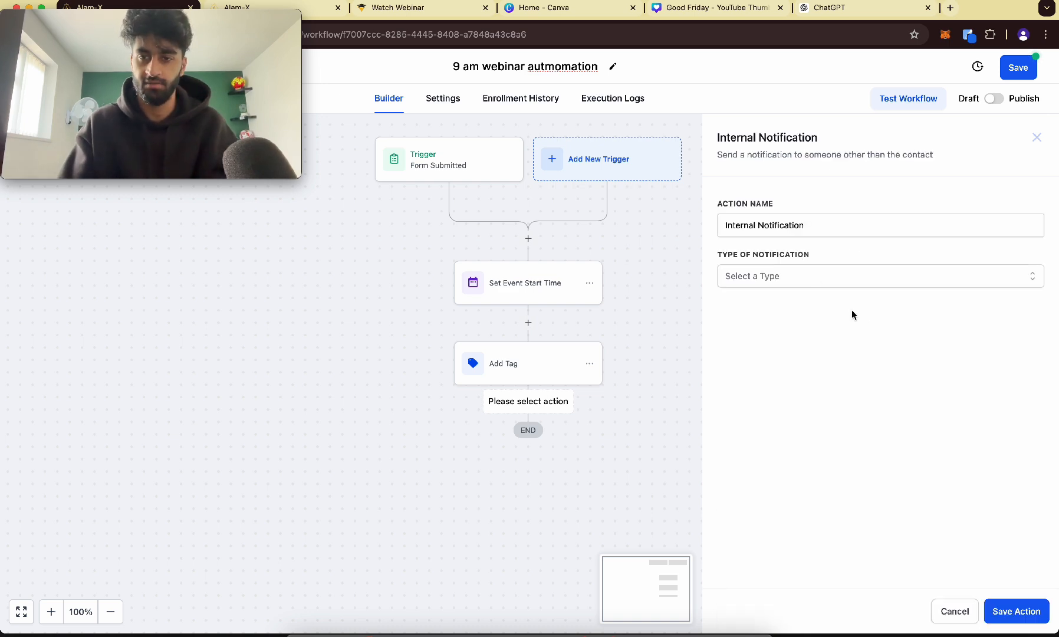
click(802, 273)
click(779, 327)
Set the notification title to "{{contact.name}} joining webinar @ 9am"
click(766, 334)
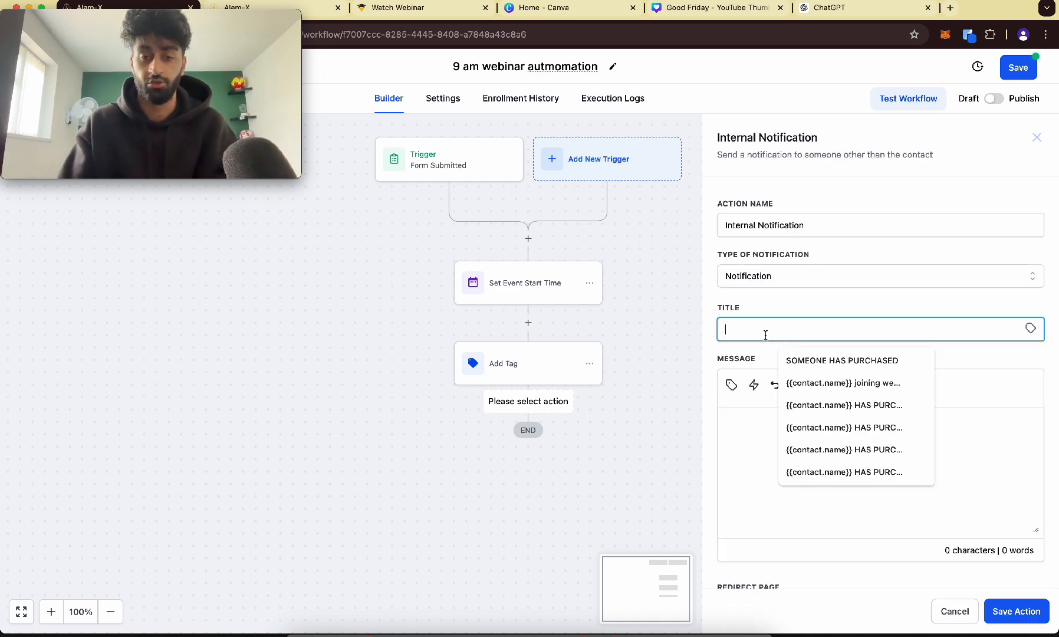
click(803, 383)
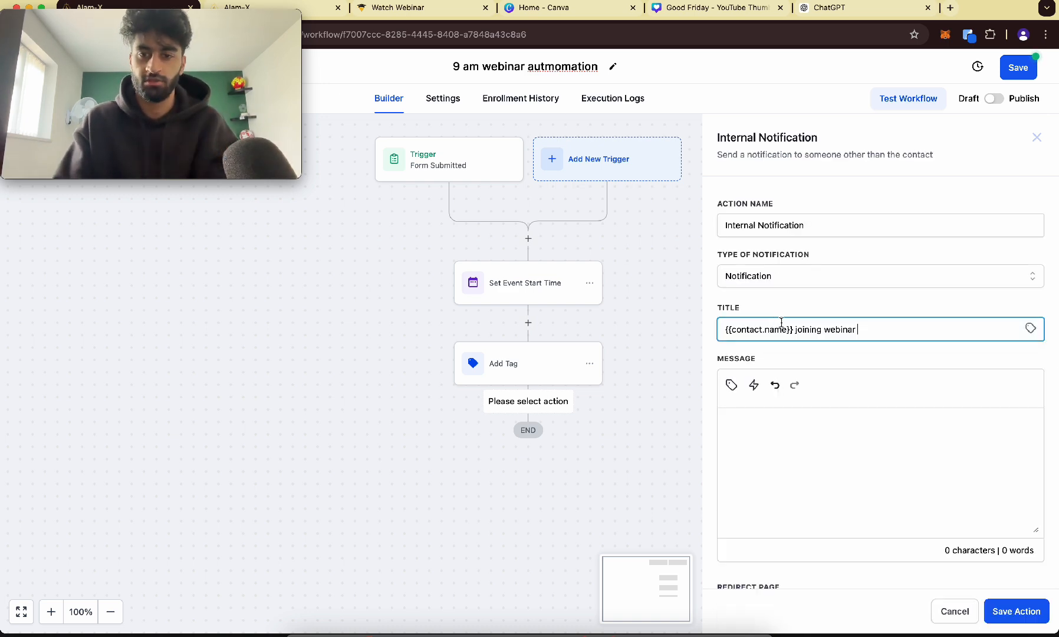
click(1030, 328)
click(984, 368)
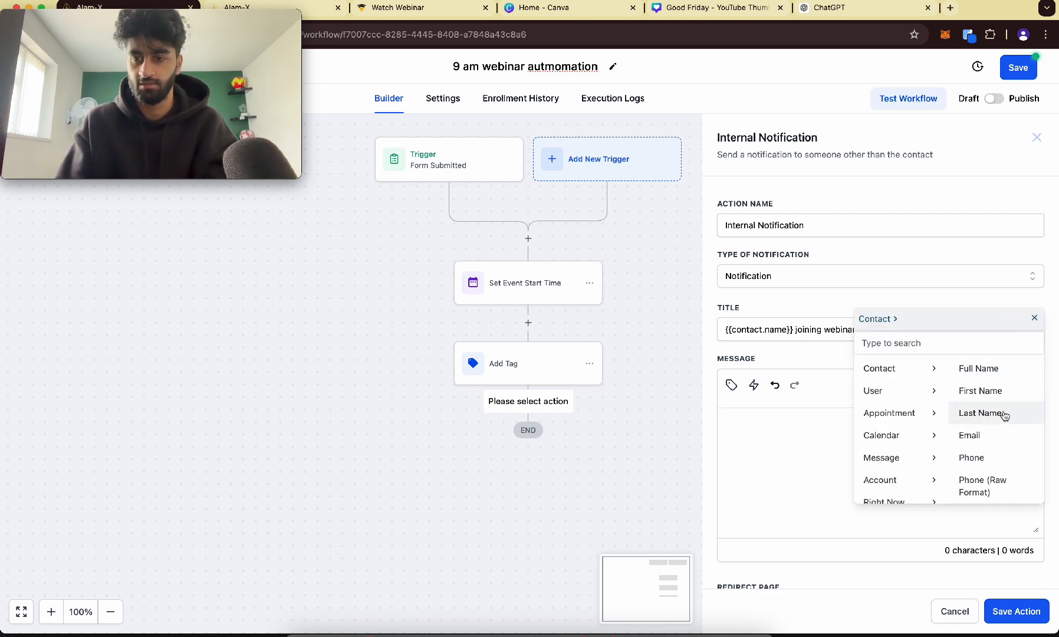
click(819, 330)
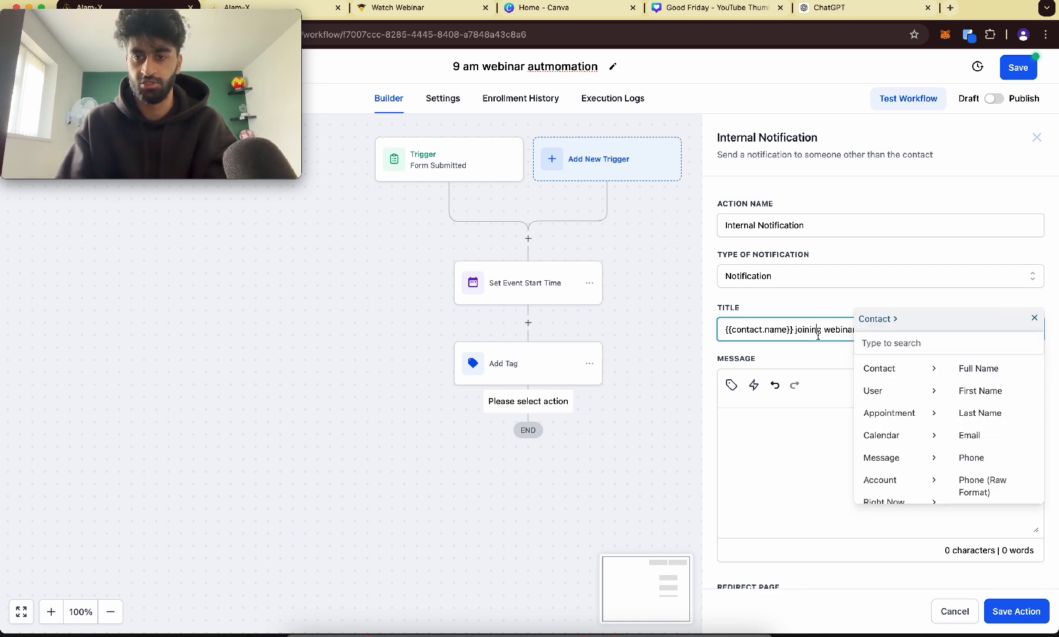
click(1034, 318)
Write the message "{{contact.name}} is joining the webinar at 9am." with the {{contact.email}} value below it
click(732, 384)
click(696, 168)
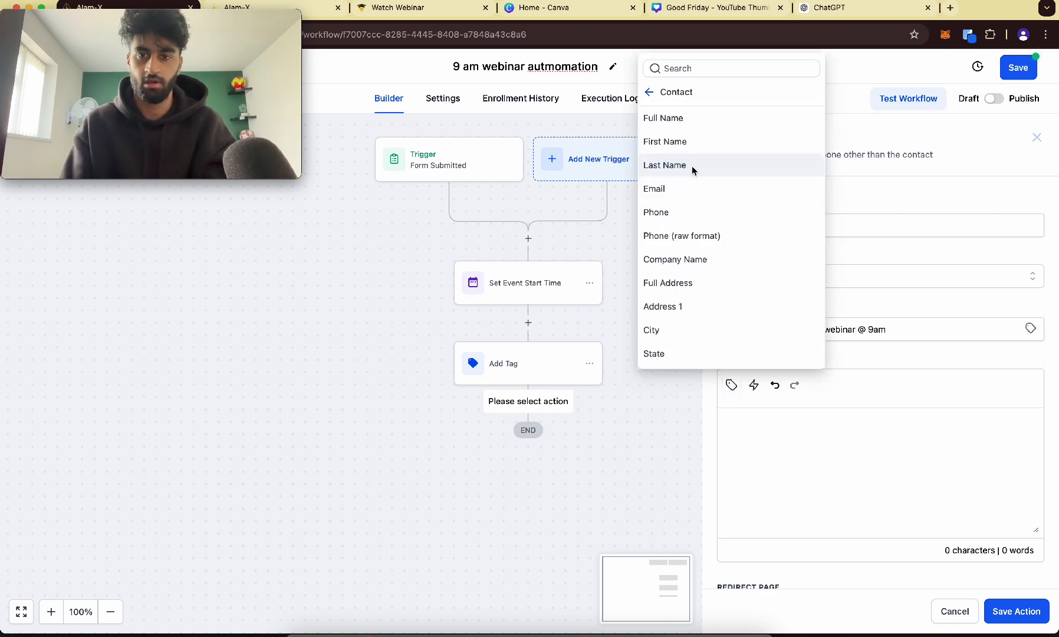
click(702, 122)
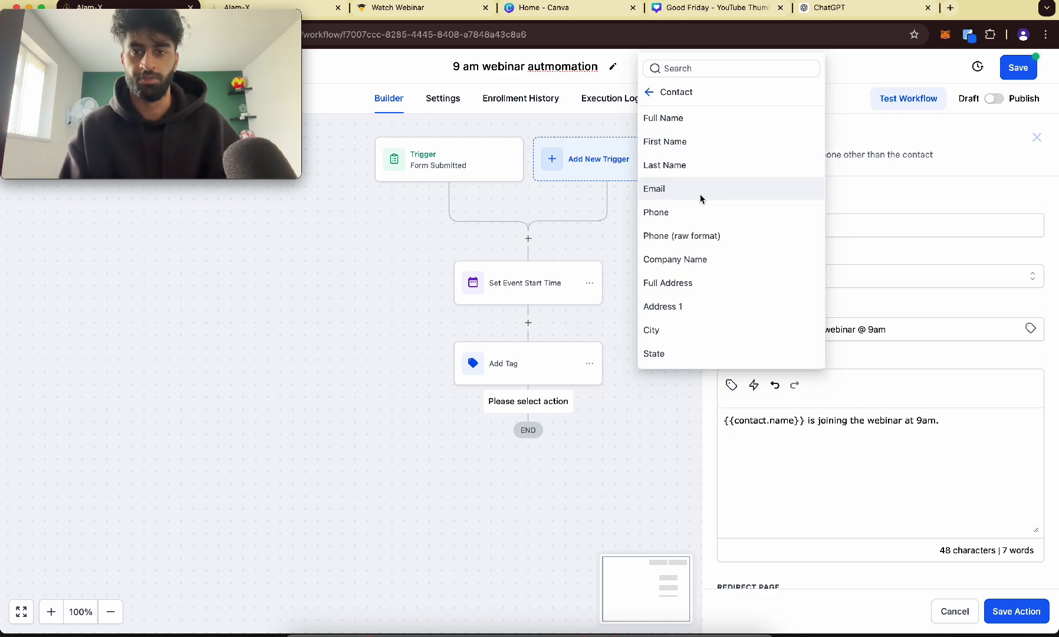
click(700, 196)
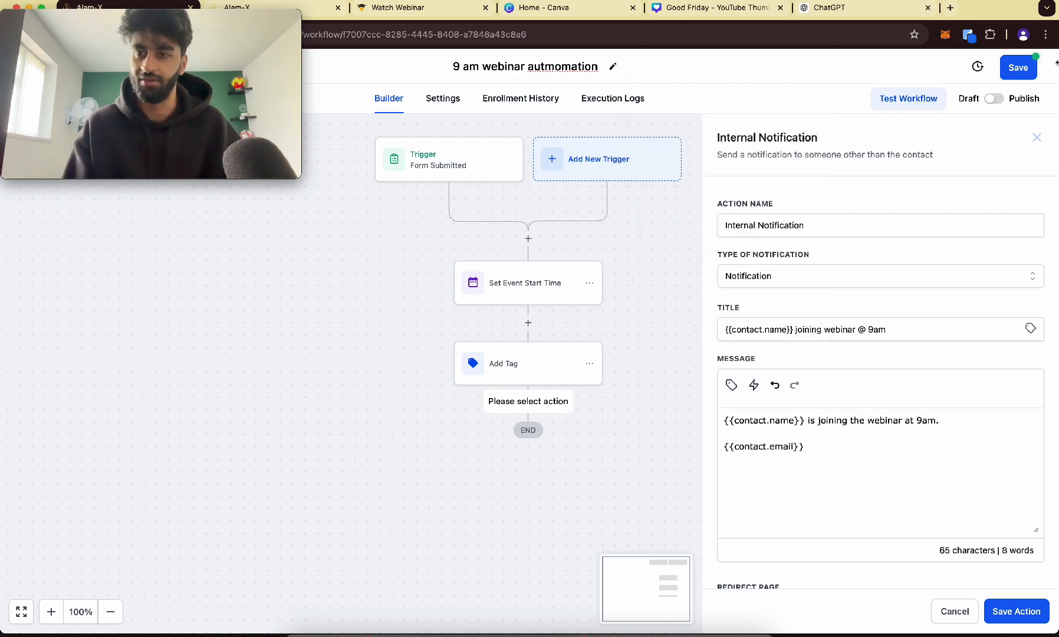
Set the redirect page to Contact, choose a Particular User as recipient, and save the notification action
scroll(944, 552, down, 3)
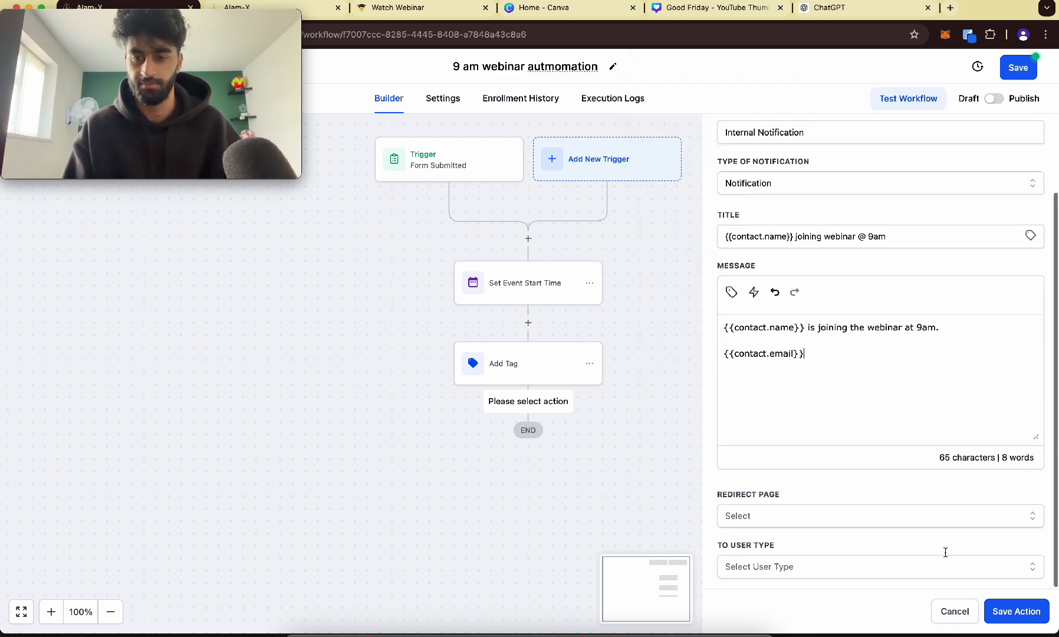
click(845, 523)
click(797, 540)
click(766, 573)
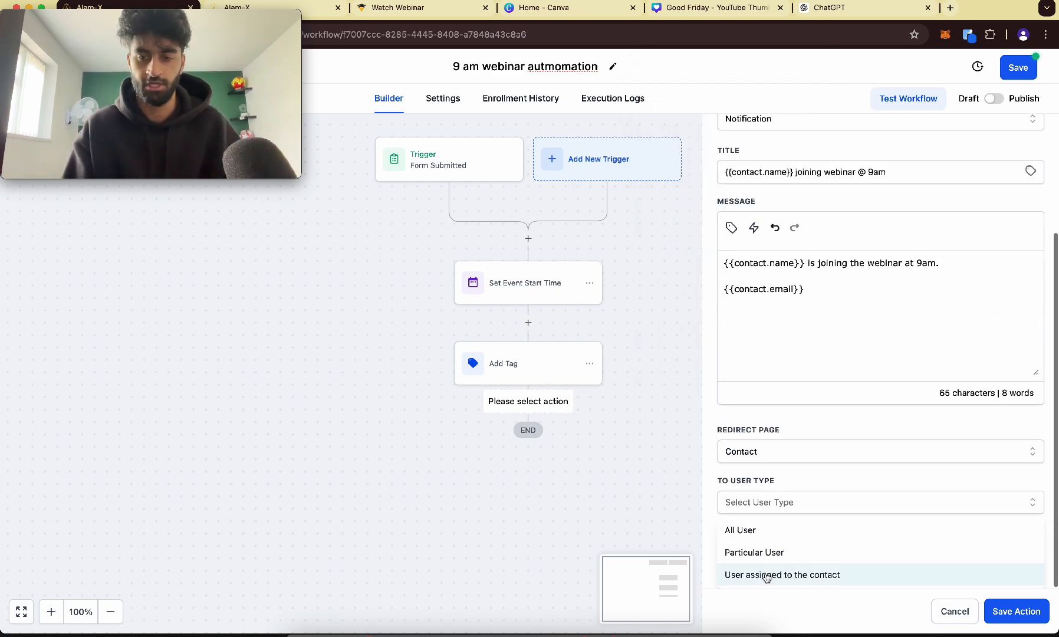
click(766, 549)
click(769, 564)
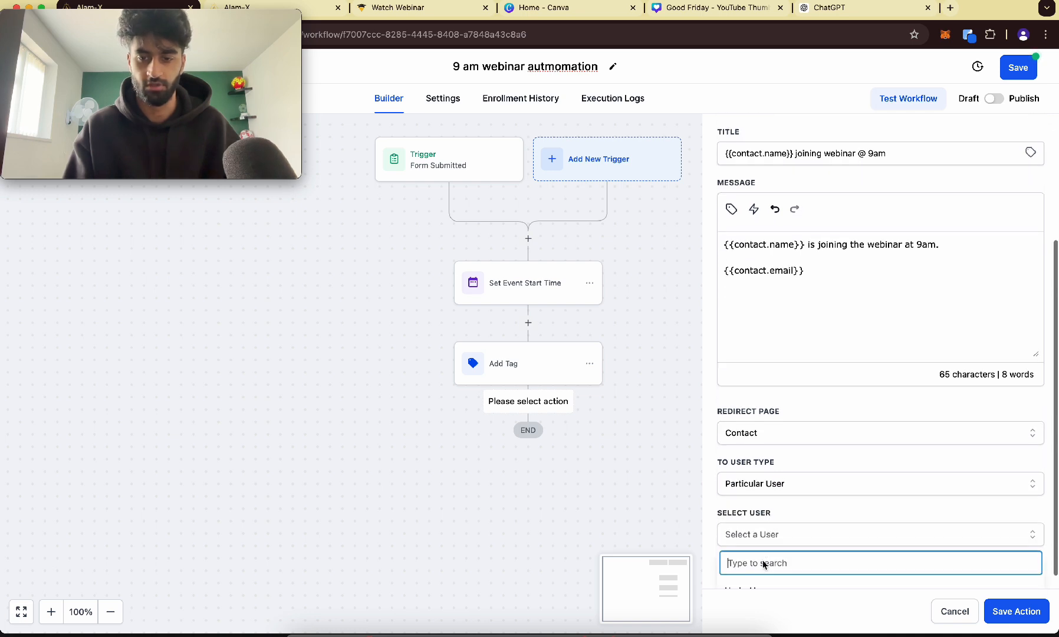
click(764, 571)
click(1008, 613)
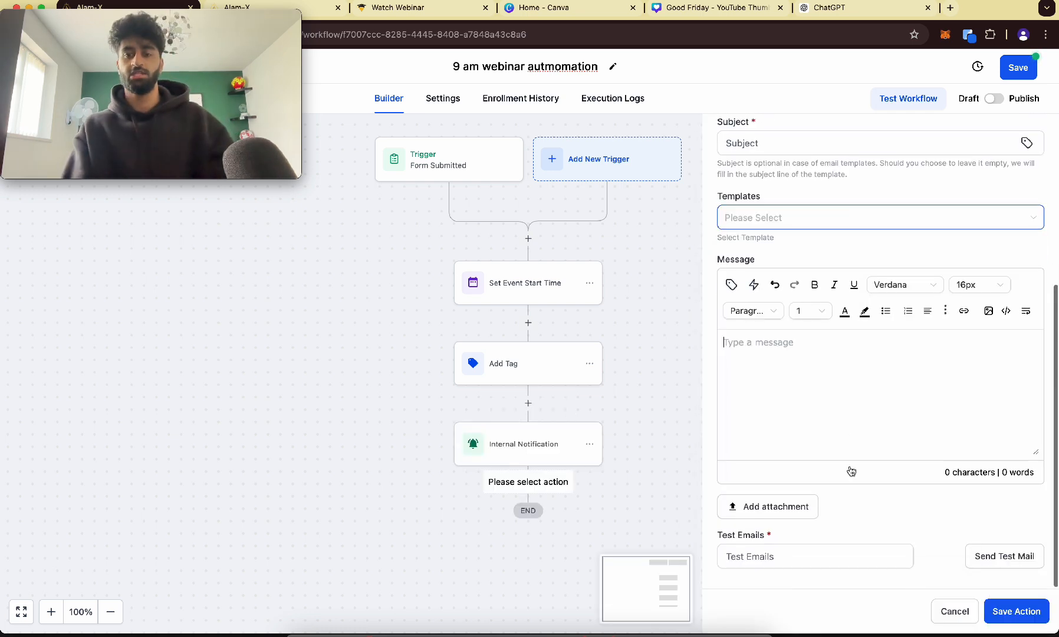
Choose the "Thanks for signing up for webinar" template for the email action and preview its design
scroll(851, 470, up, 5)
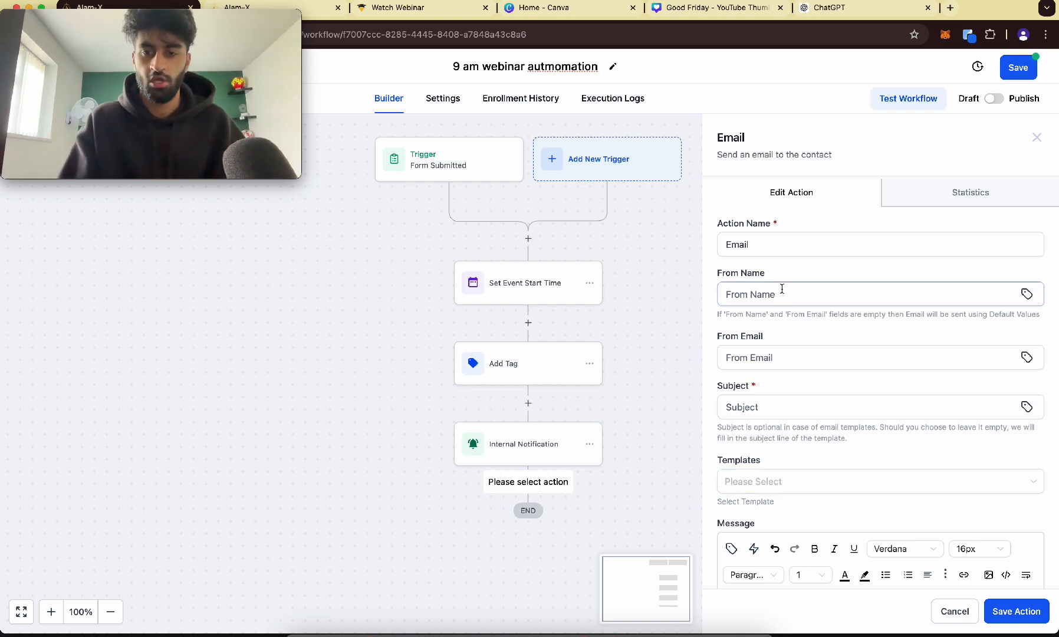
click(771, 482)
scroll(773, 472, down, 3)
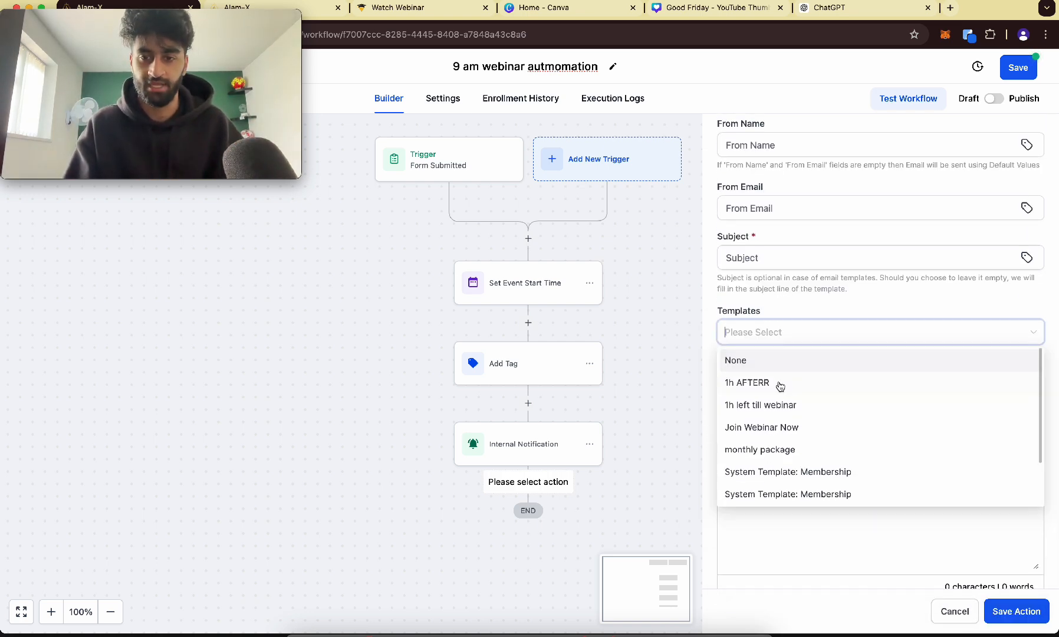
scroll(781, 413, down, 3)
click(785, 529)
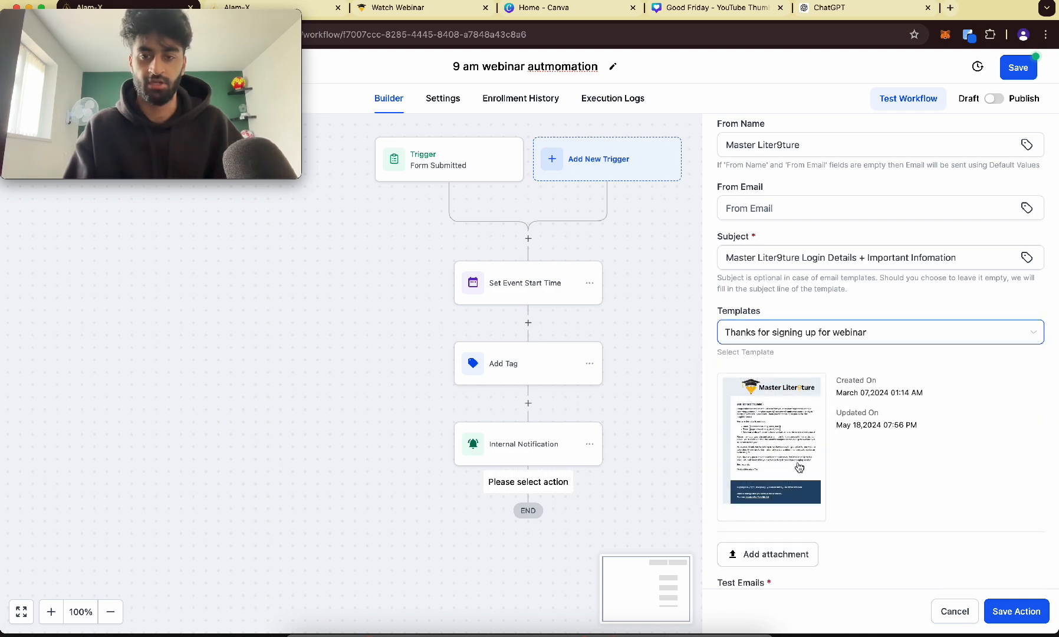
click(773, 449)
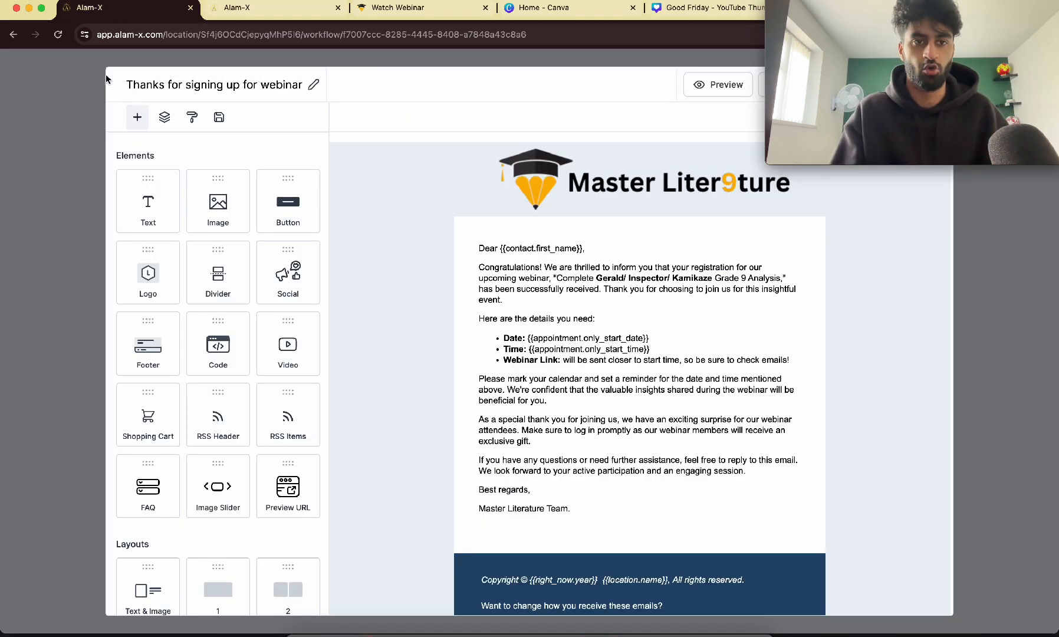
click(463, 63)
Leave the workflow editor and go to the marketing email templates list
click(93, 66)
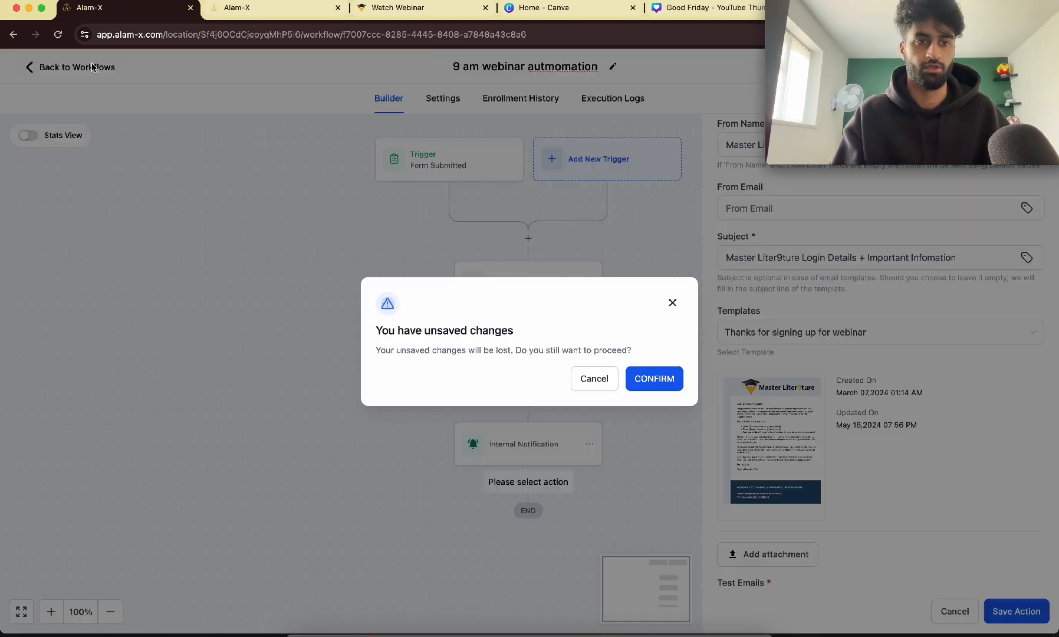
click(673, 303)
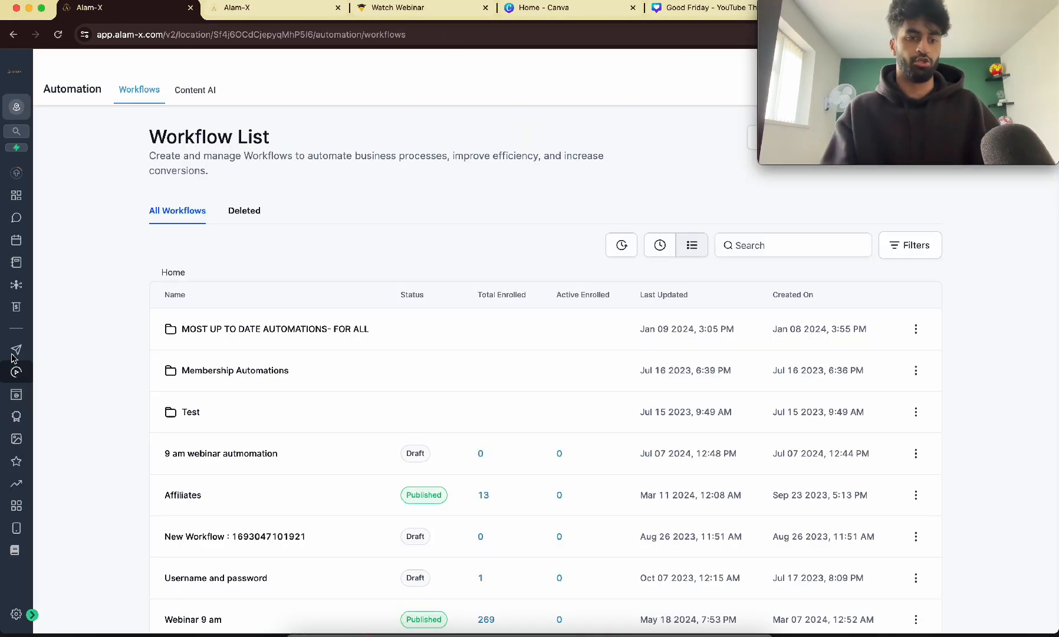
click(14, 353)
mouse_move(194, 95)
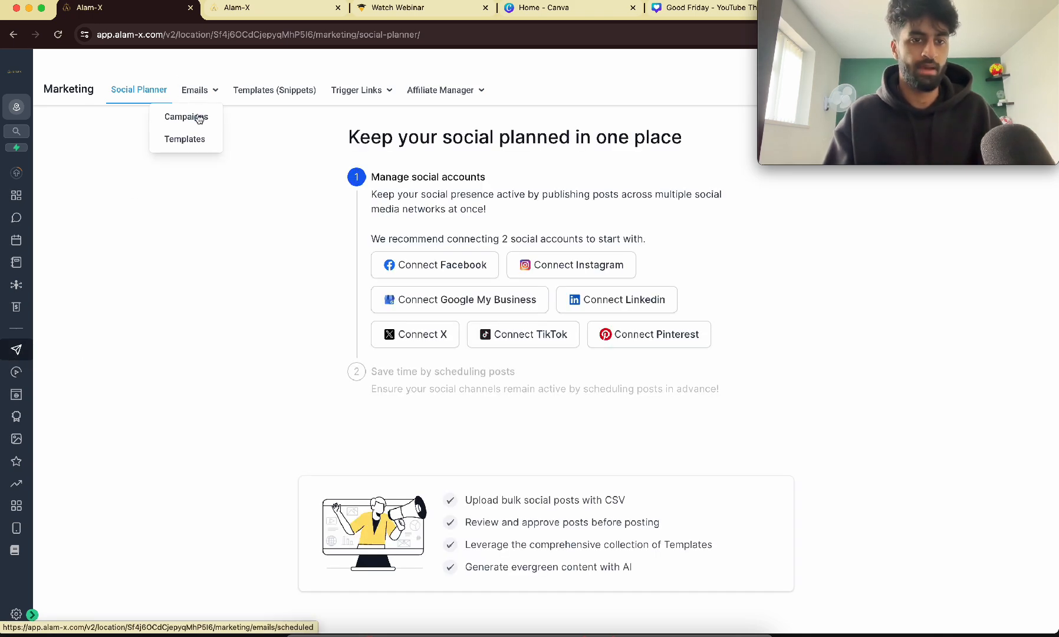
click(184, 139)
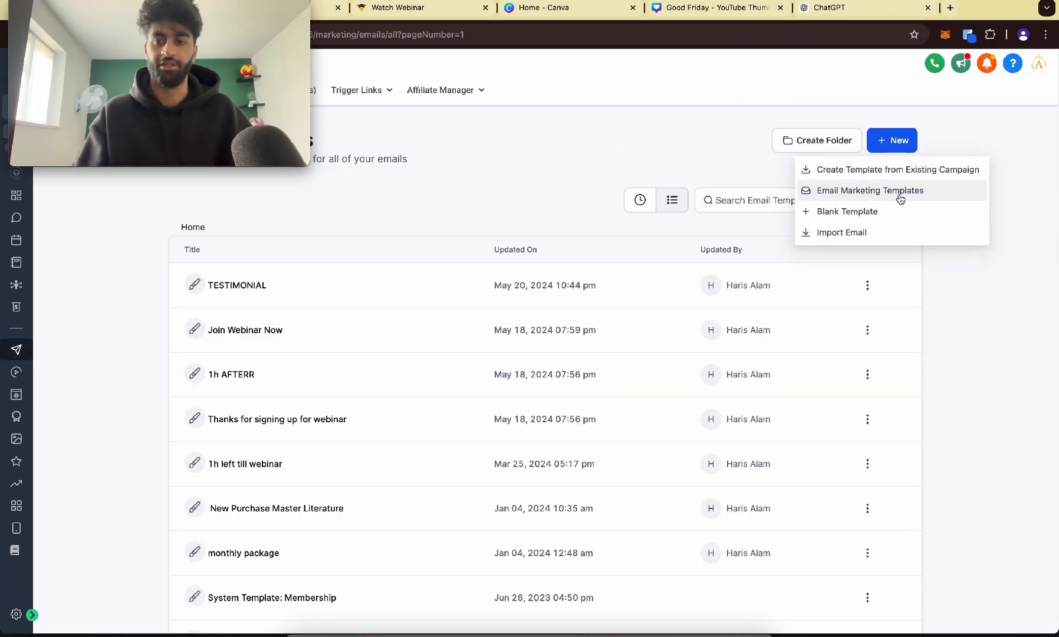
Browse the email marketing template library and examine the body of the "Thanks for signing up for webinar" template
click(849, 190)
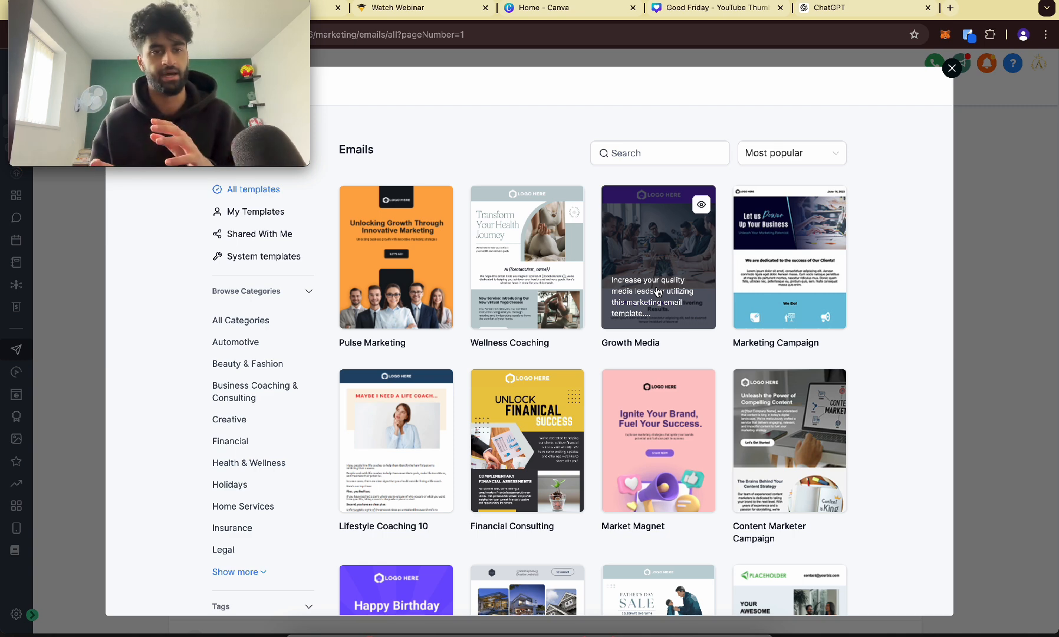
click(658, 292)
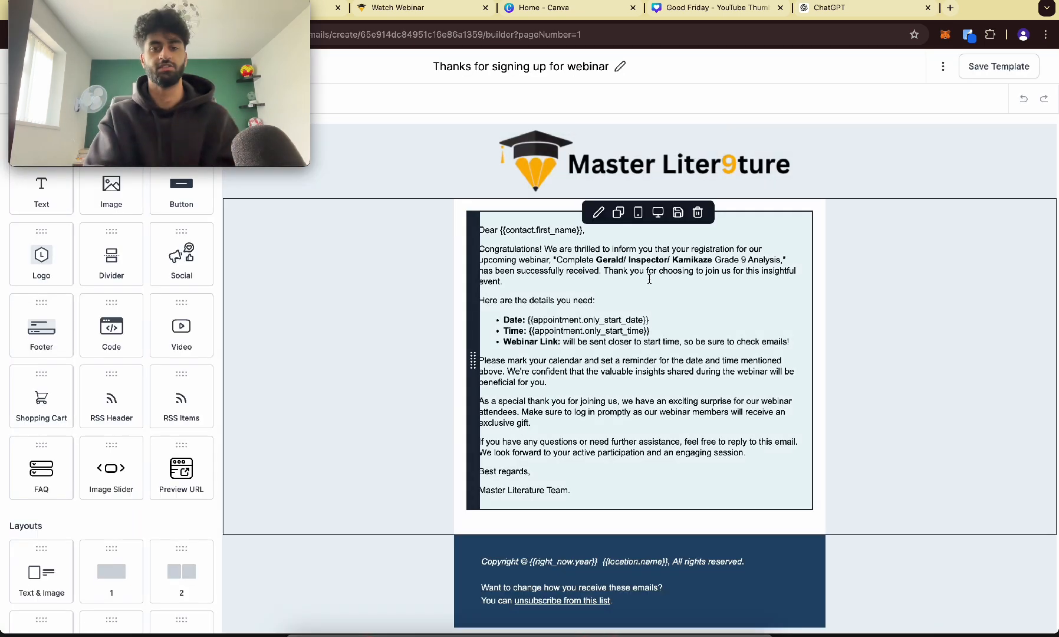
scroll(650, 279, up, 3)
scroll(649, 279, up, 3)
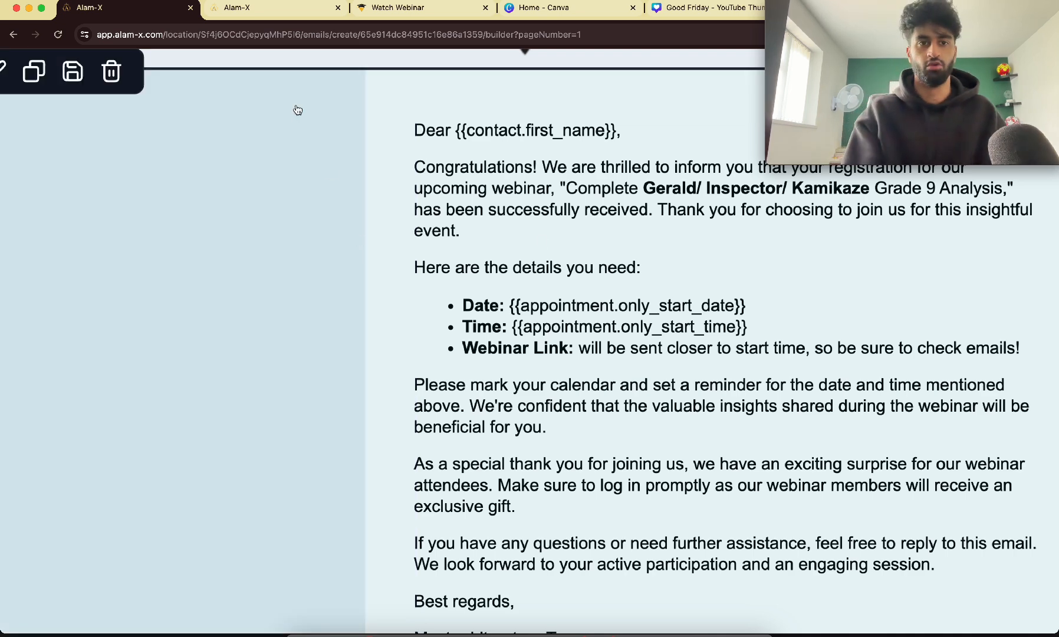
Switch to the existing "Webinar 9 am" workflow and add a Send Email action below its Add Tag step
click(260, 10)
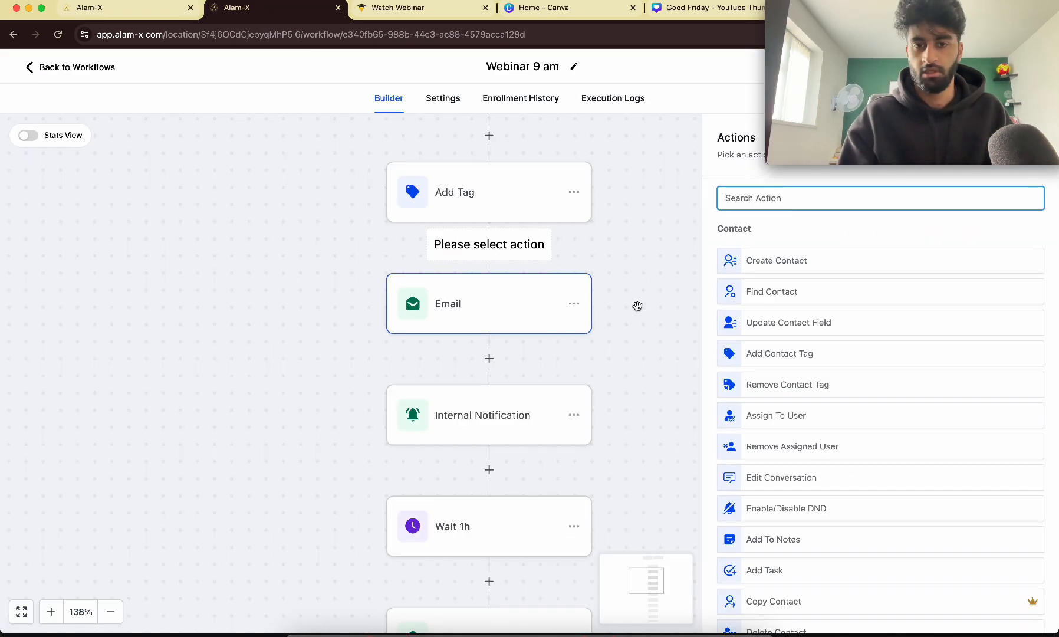
text(email)
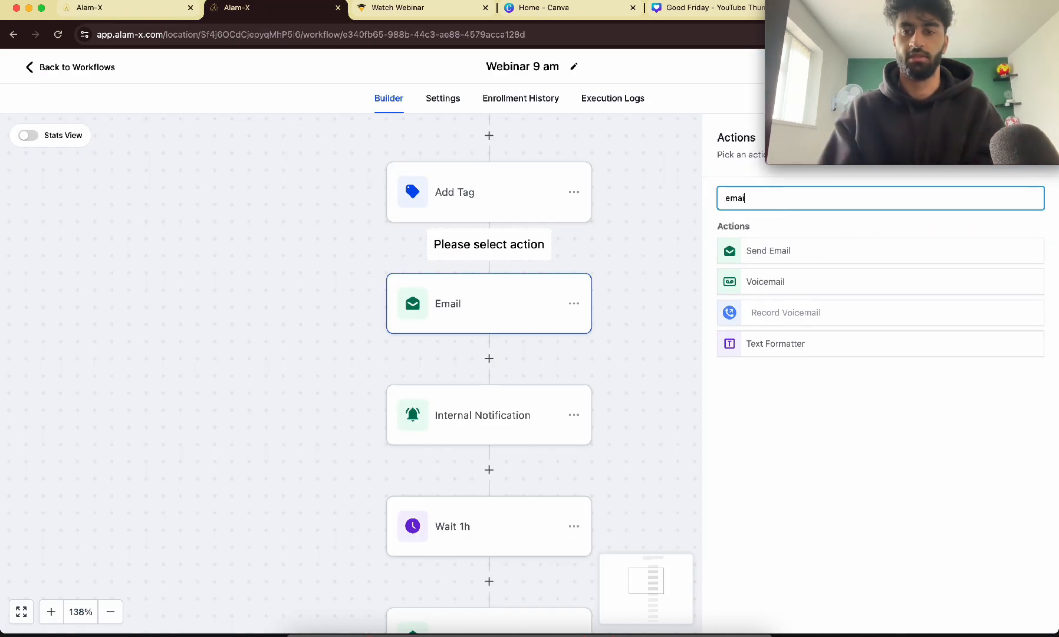
click(741, 254)
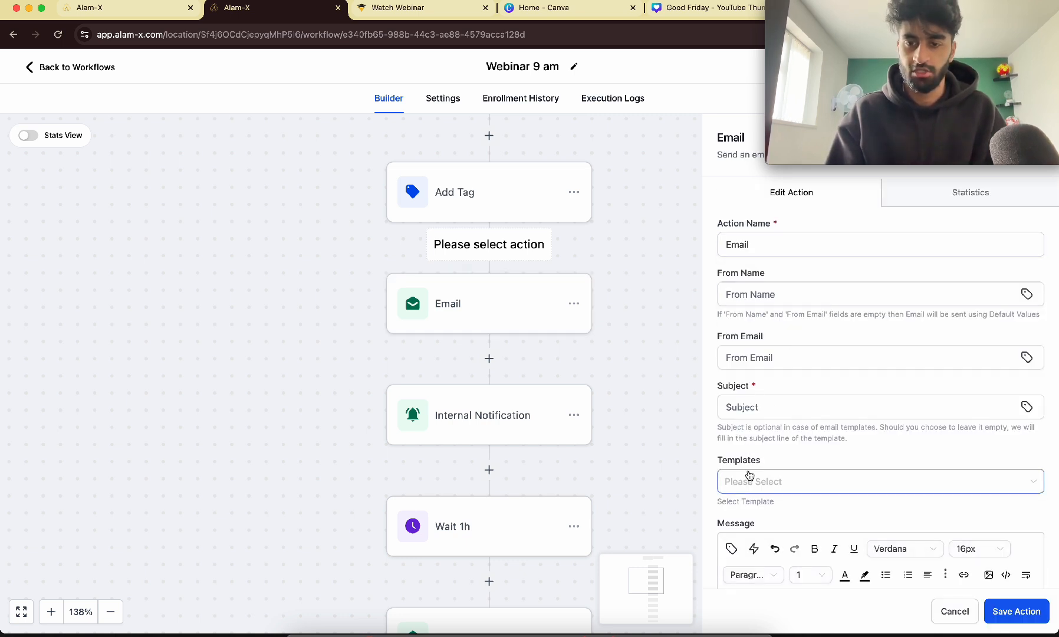
Insert the appointment value {{appointment.only_start_time}} into the email message
scroll(737, 413, down, 3)
click(732, 356)
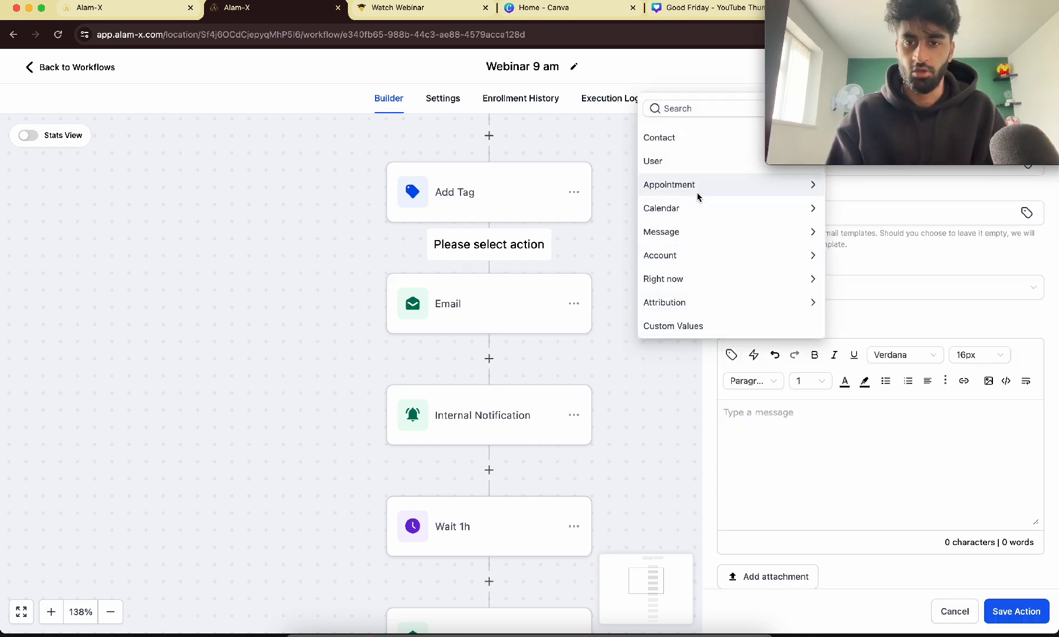
click(698, 186)
click(684, 159)
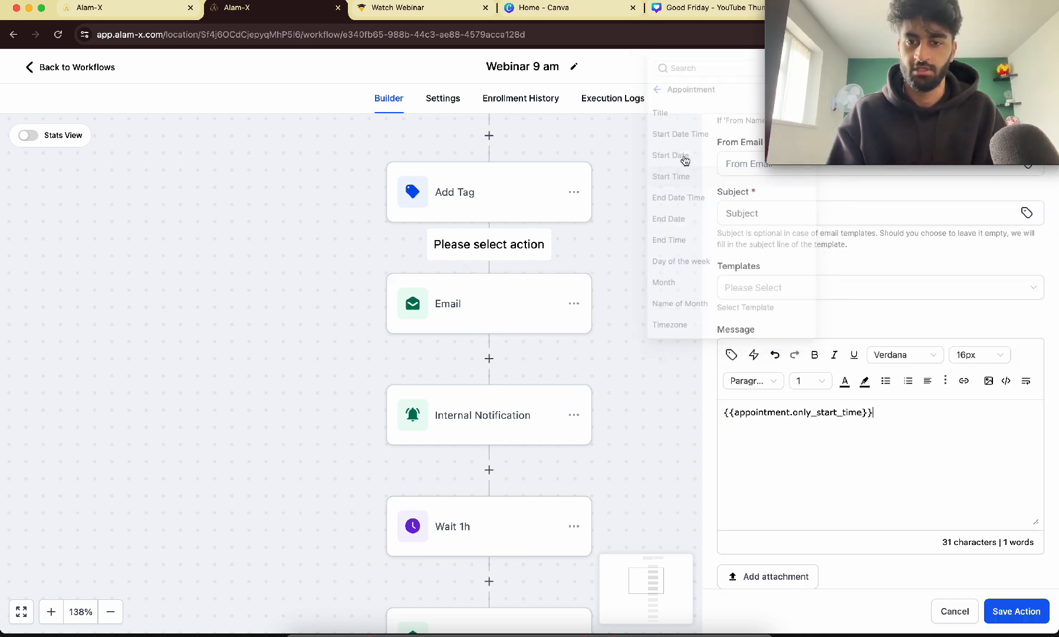
Insert the appointment value {{appointment.start_time}} into the email message and select the message line
click(731, 354)
click(681, 112)
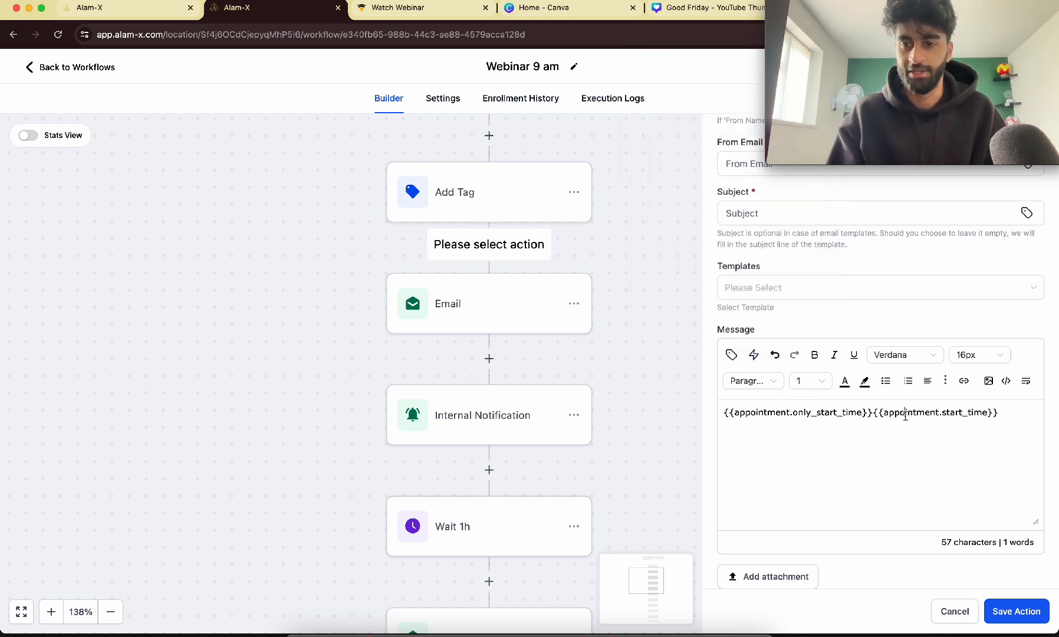
triple_click(905, 415)
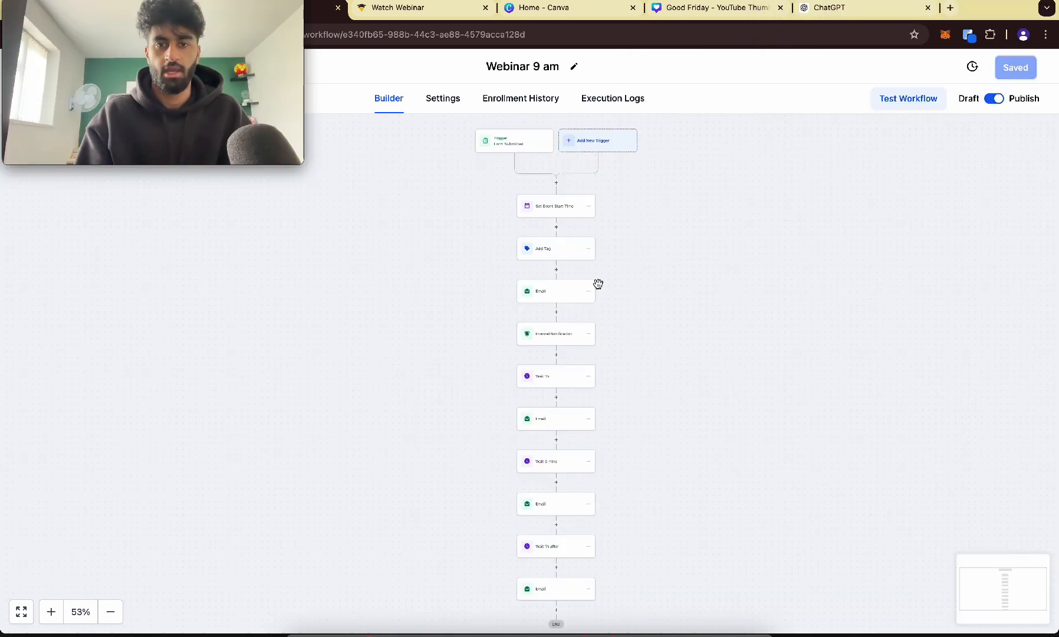
Review the Webinar 9 am workflow from its trigger downward, check the Wait 1h step's timing settings, and save that action
scroll(598, 283, up, 5)
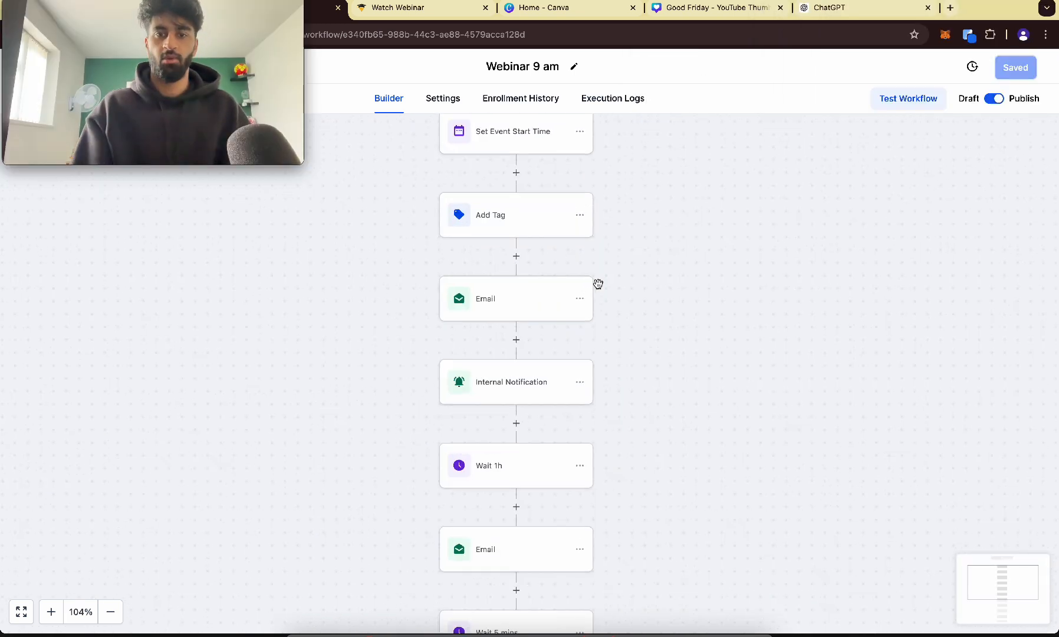
scroll(598, 283, up, 3)
scroll(600, 288, up, 3)
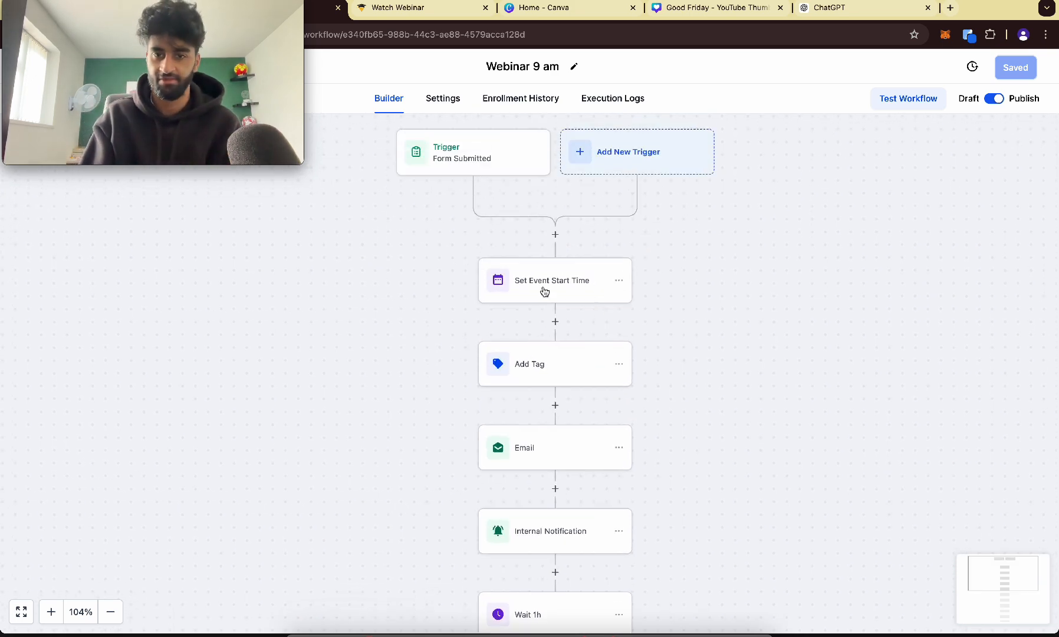
scroll(545, 292, down, 3)
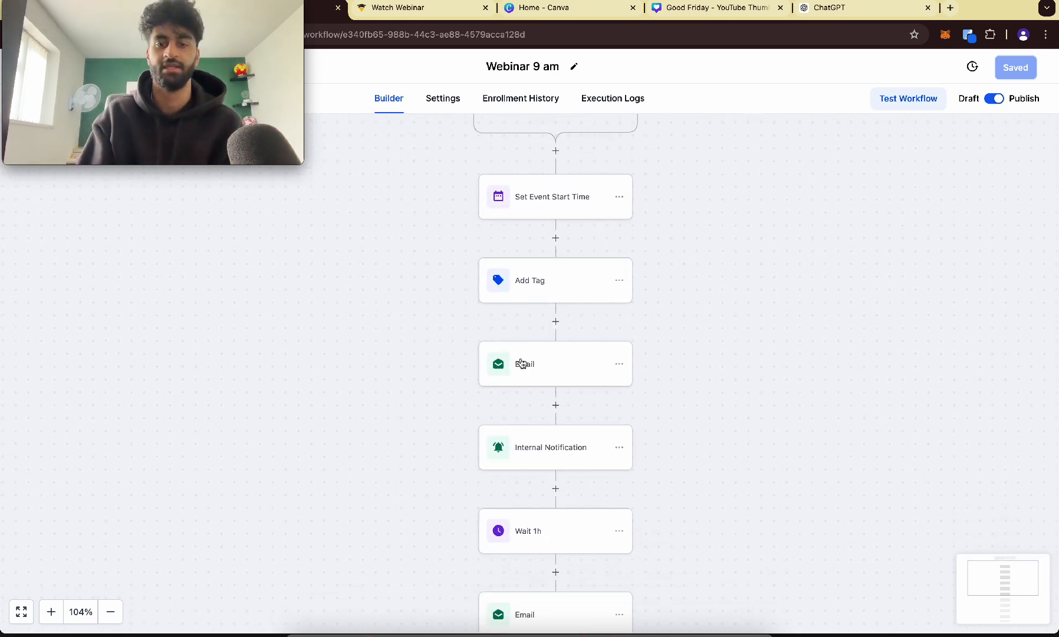
scroll(522, 363, down, 3)
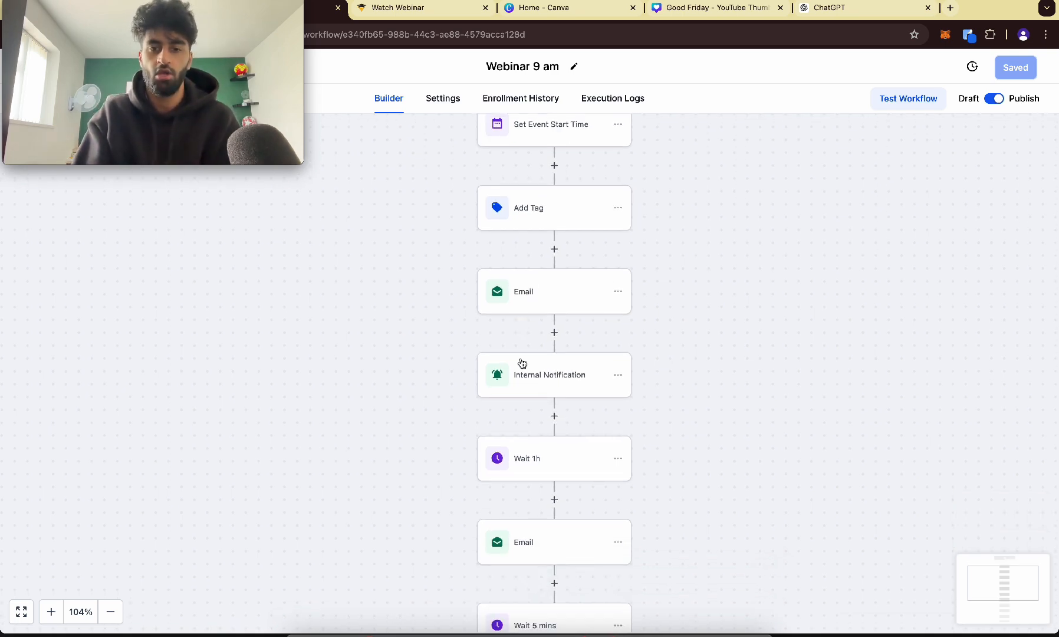
scroll(522, 363, down, 3)
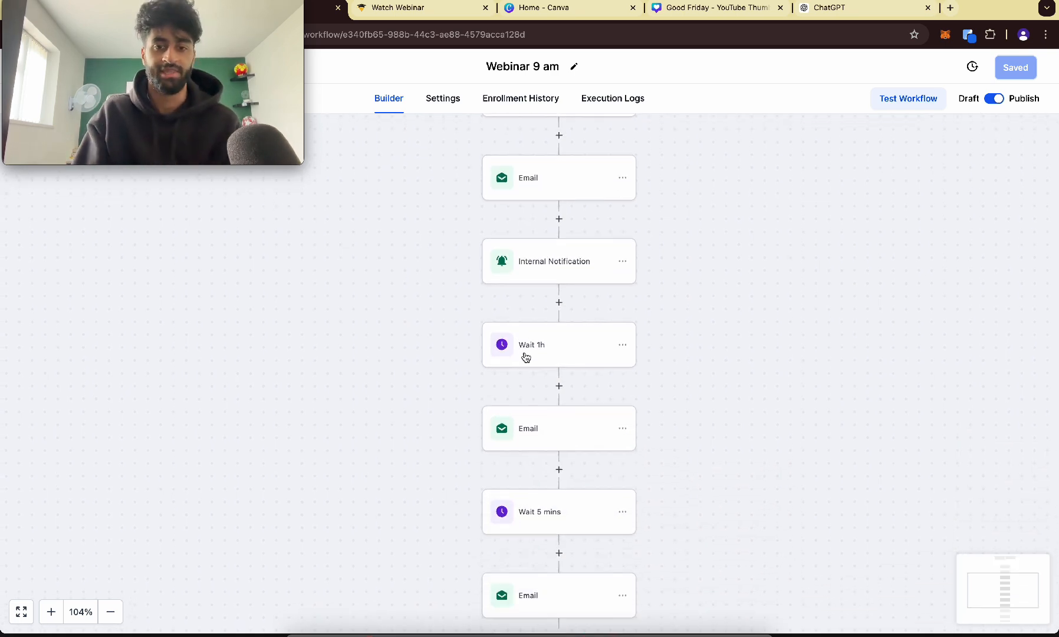
click(526, 358)
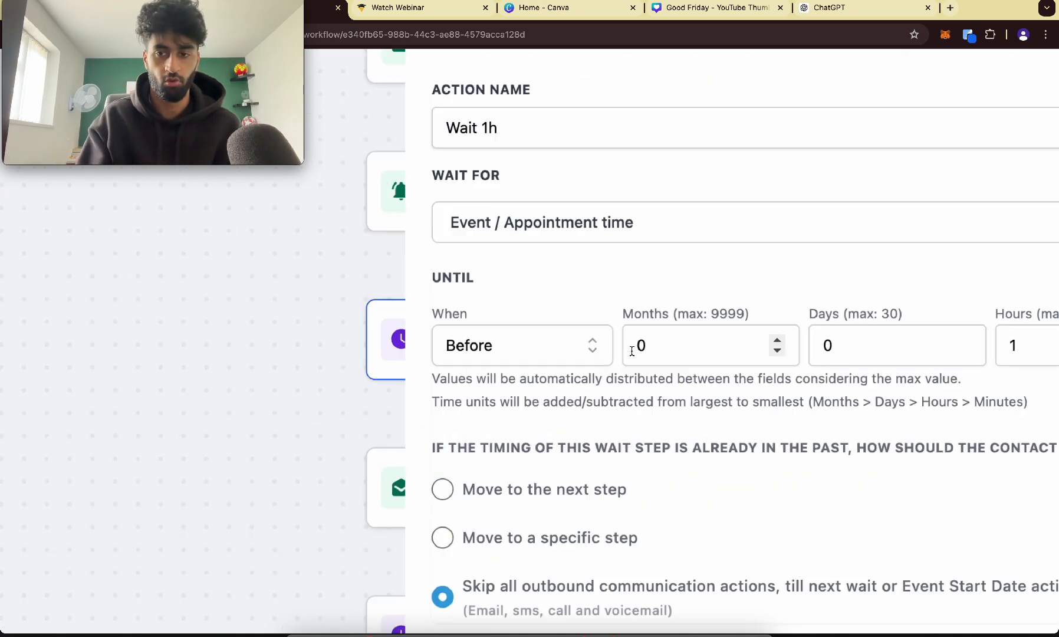
click(1016, 611)
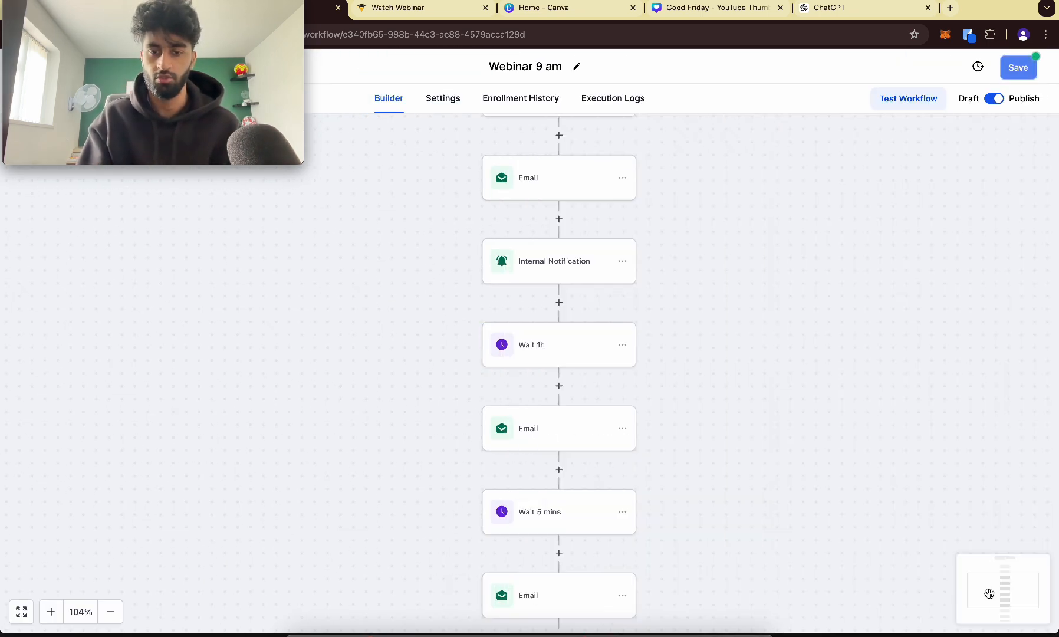
Open the email that follows the Wait 5 mins step and examine its body, highlighting the webinar link
scroll(595, 464, down, 2)
scroll(562, 393, down, 2)
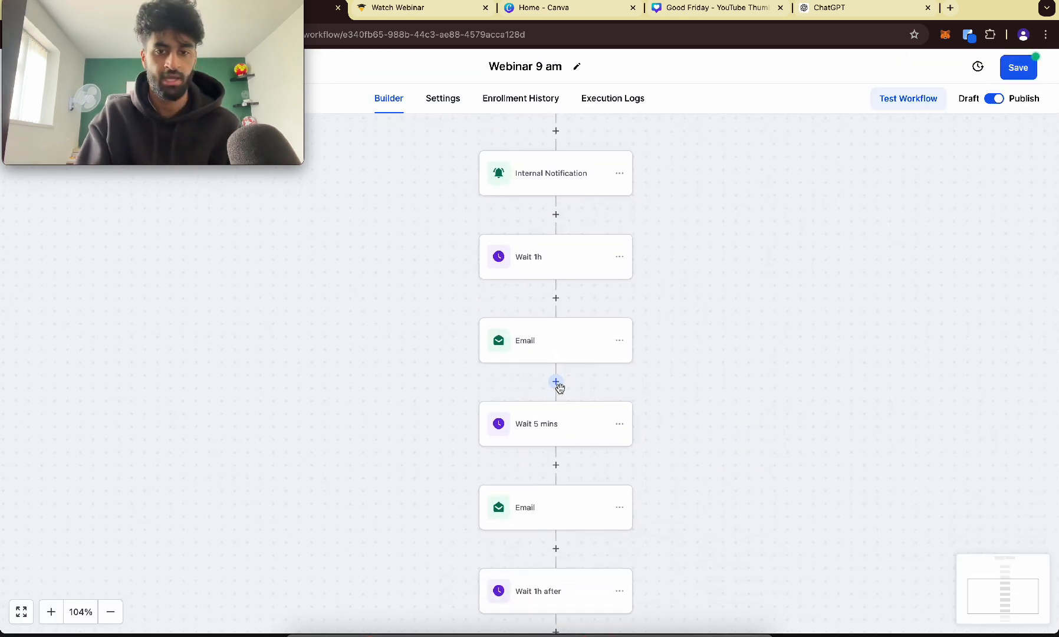
click(541, 512)
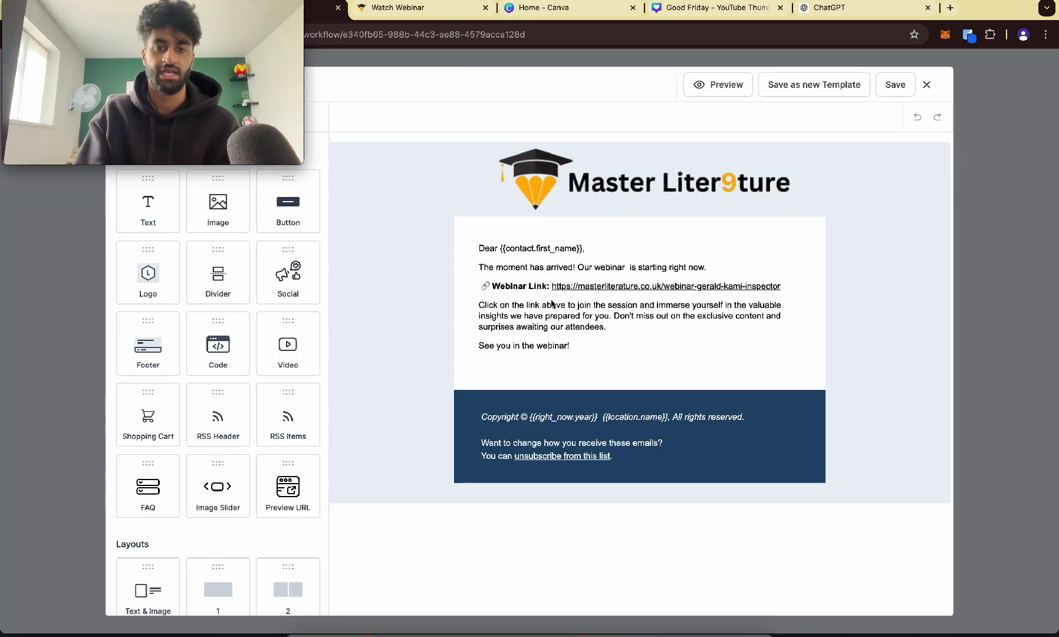
scroll(553, 304, up, 5)
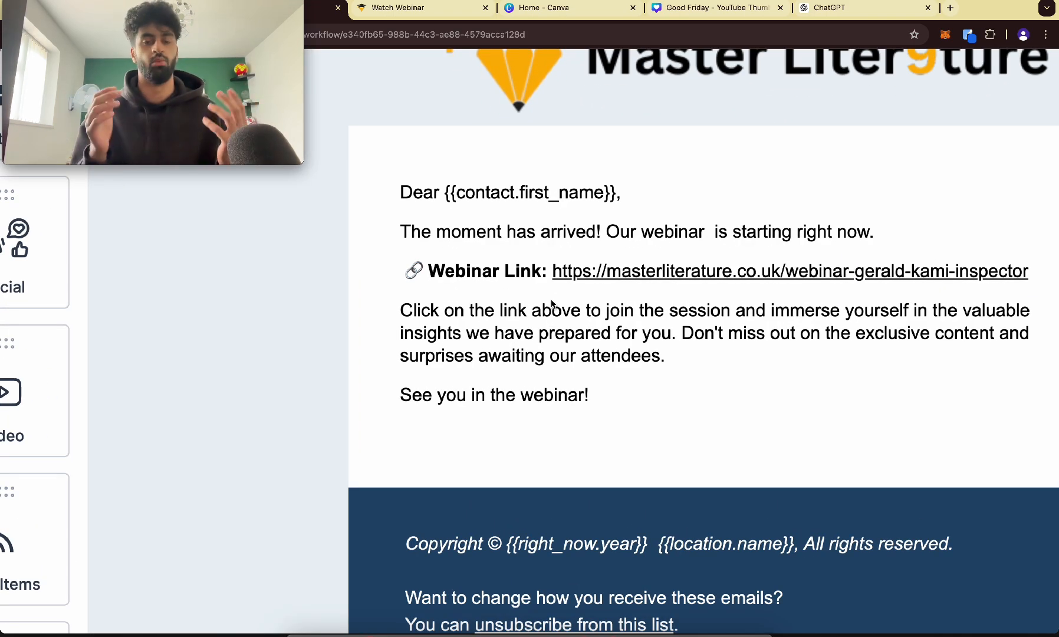
click(564, 258)
drag(553, 271, 1025, 270)
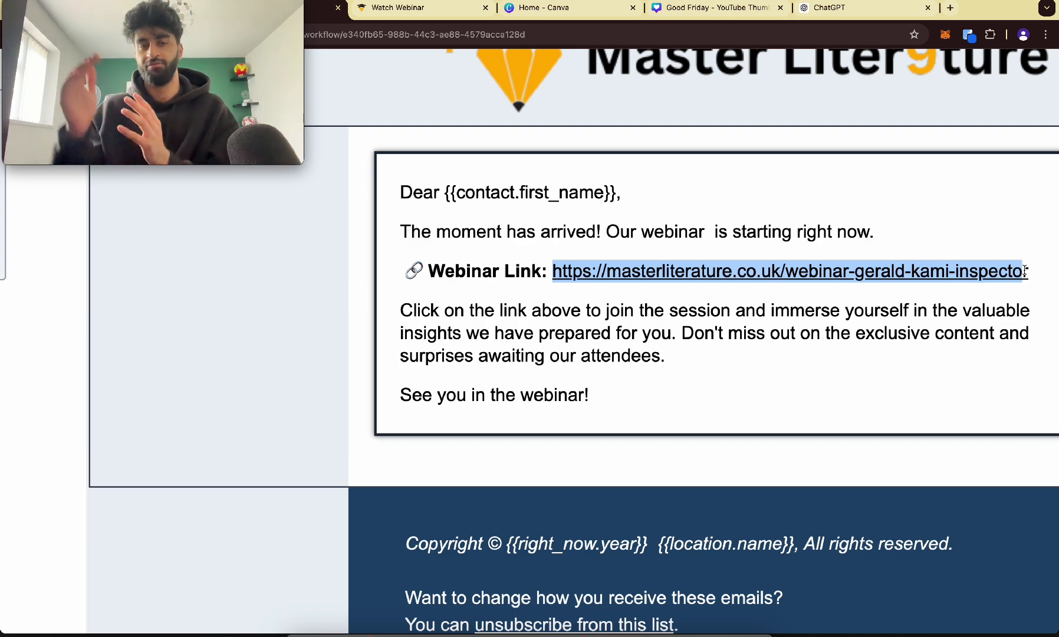
scroll(1025, 271, down, 5)
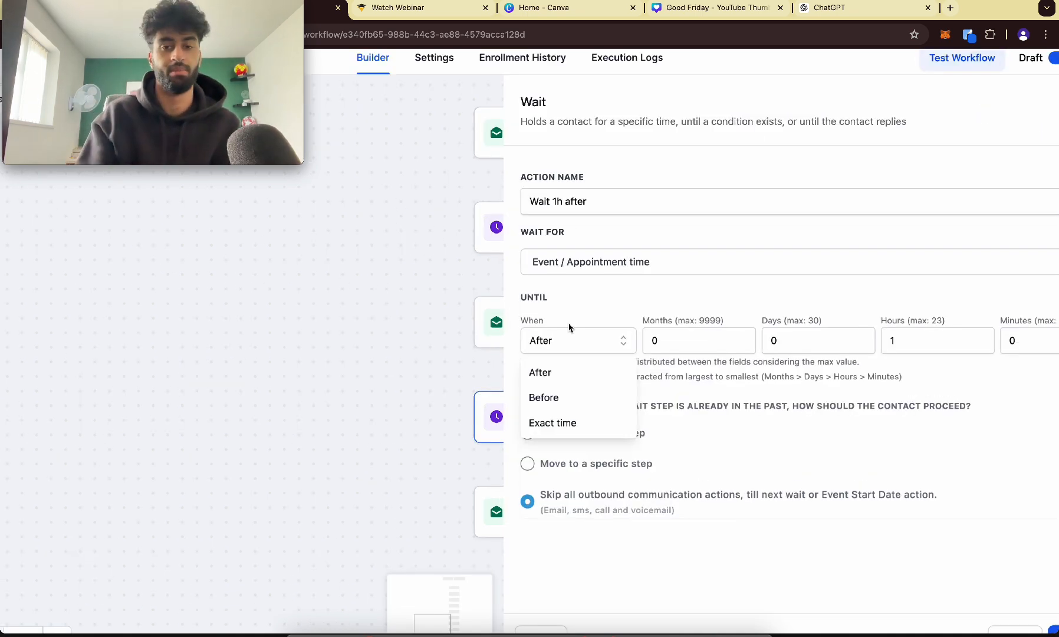
Check the timing options of the Wait 1h after step and examine the body of the follow-up email below it
click(570, 326)
click(489, 502)
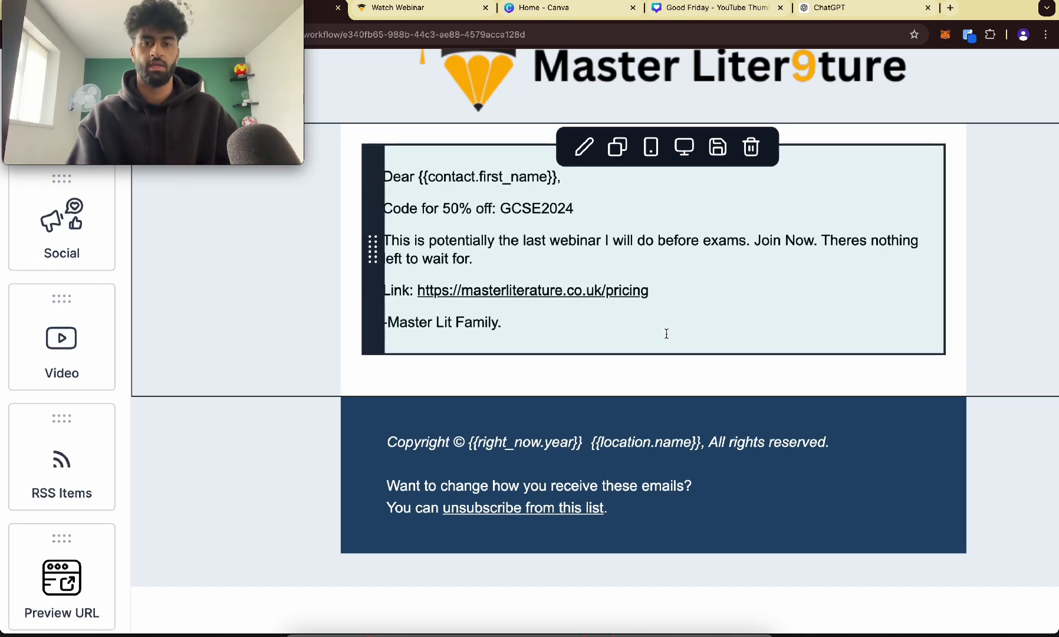
click(991, 450)
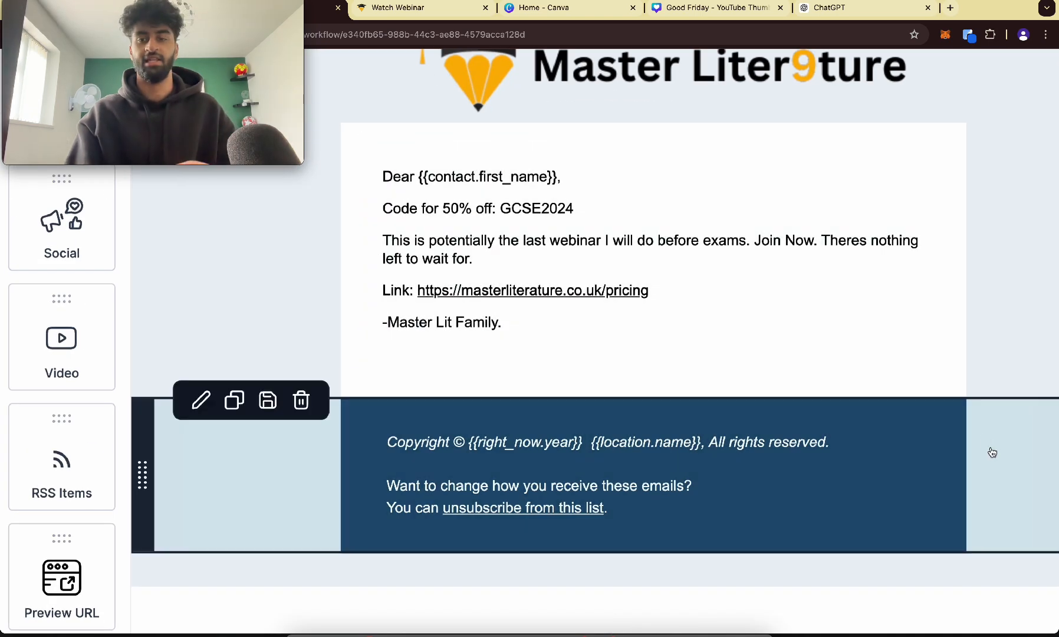